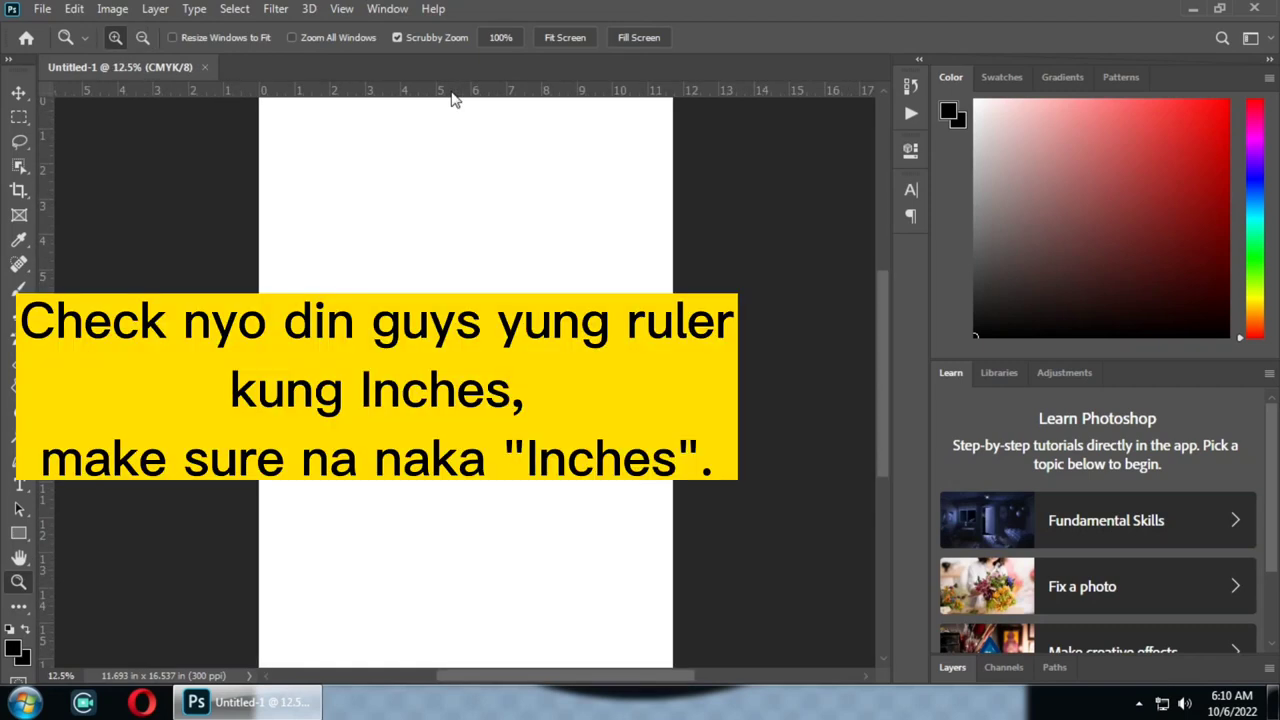
- Set the ruler units to inches and place a horizontal guide across the page's middle at 8.268 in
key("v")
right_click(452, 98)
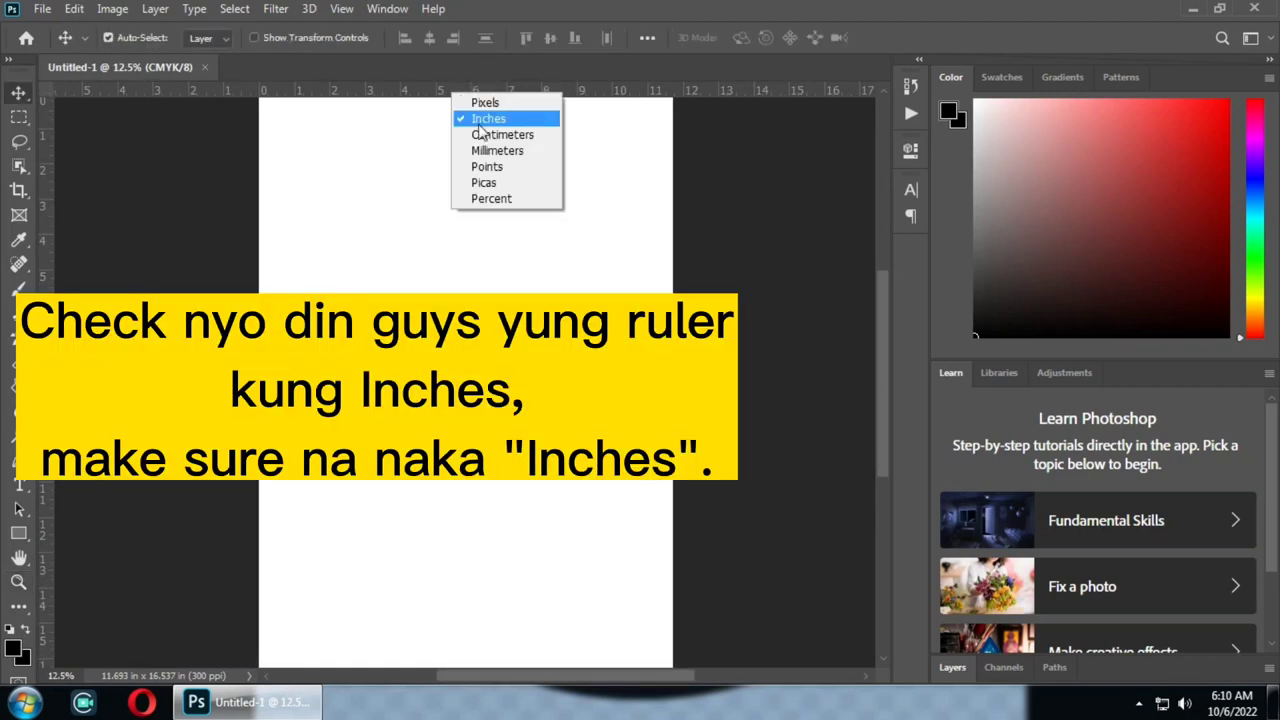
left_click(481, 120)
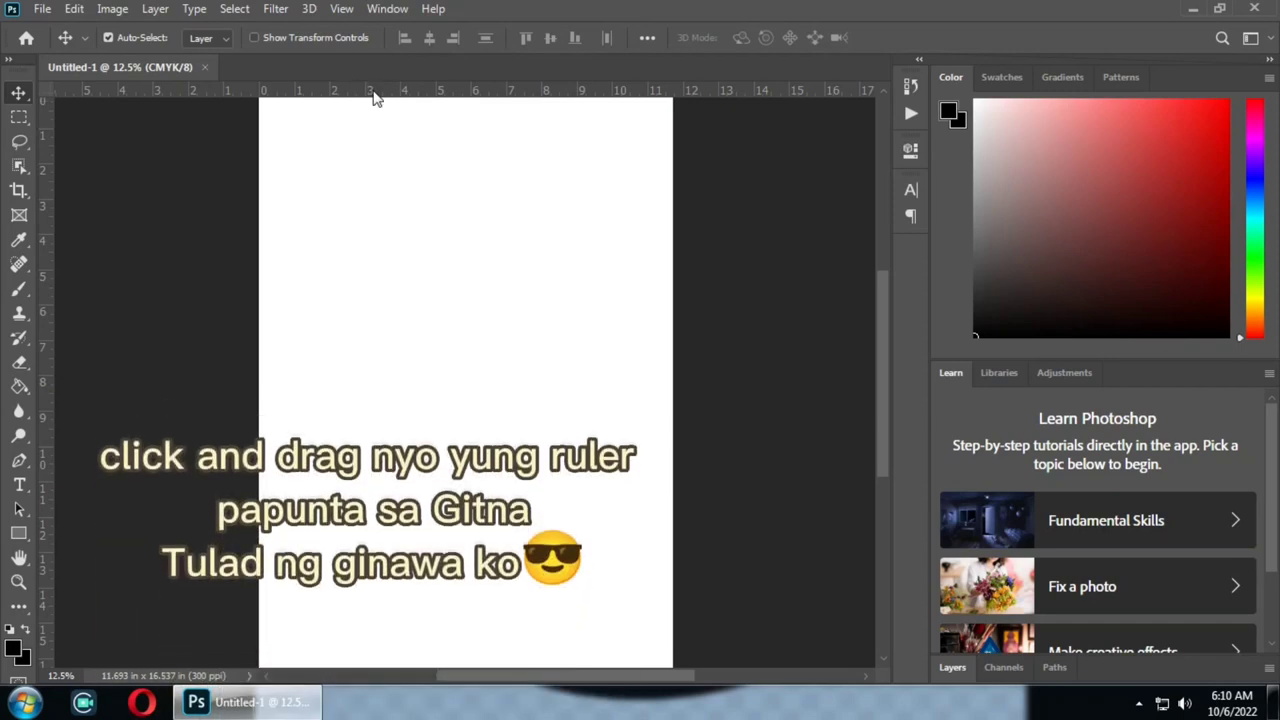
left_click_drag(373, 93, 390, 385)
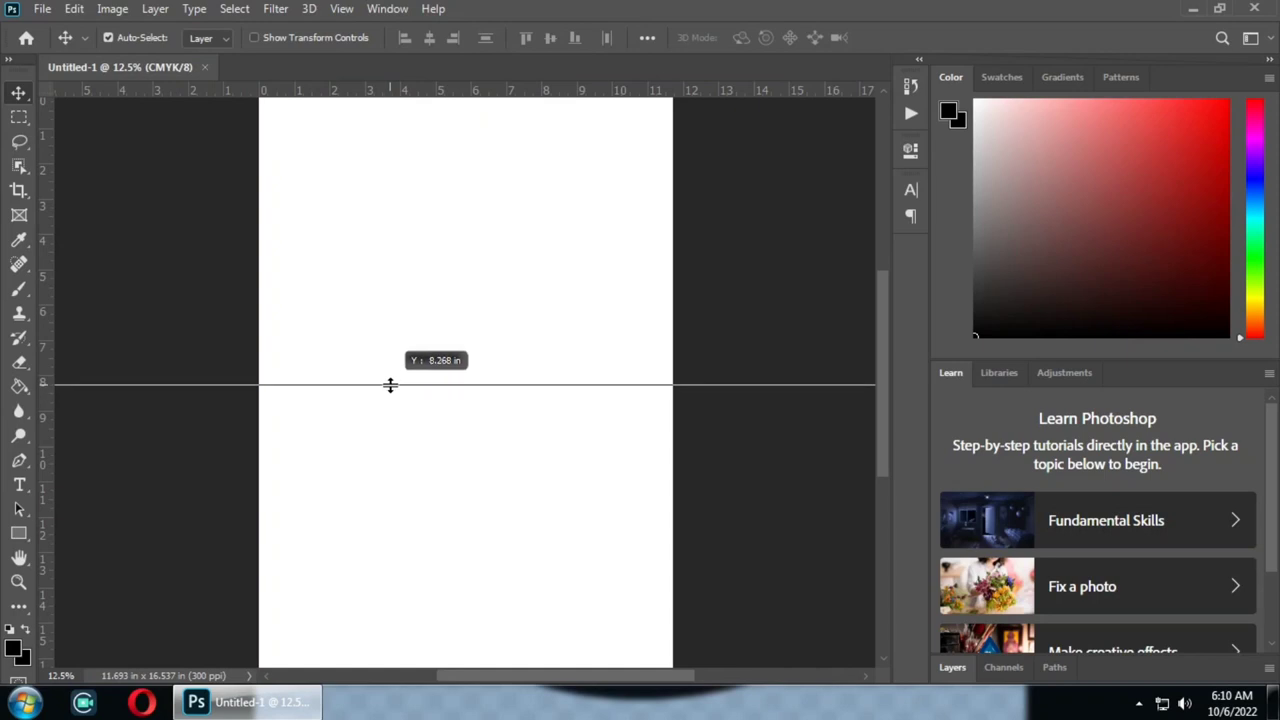
left_click_drag(390, 385, 390, 385)
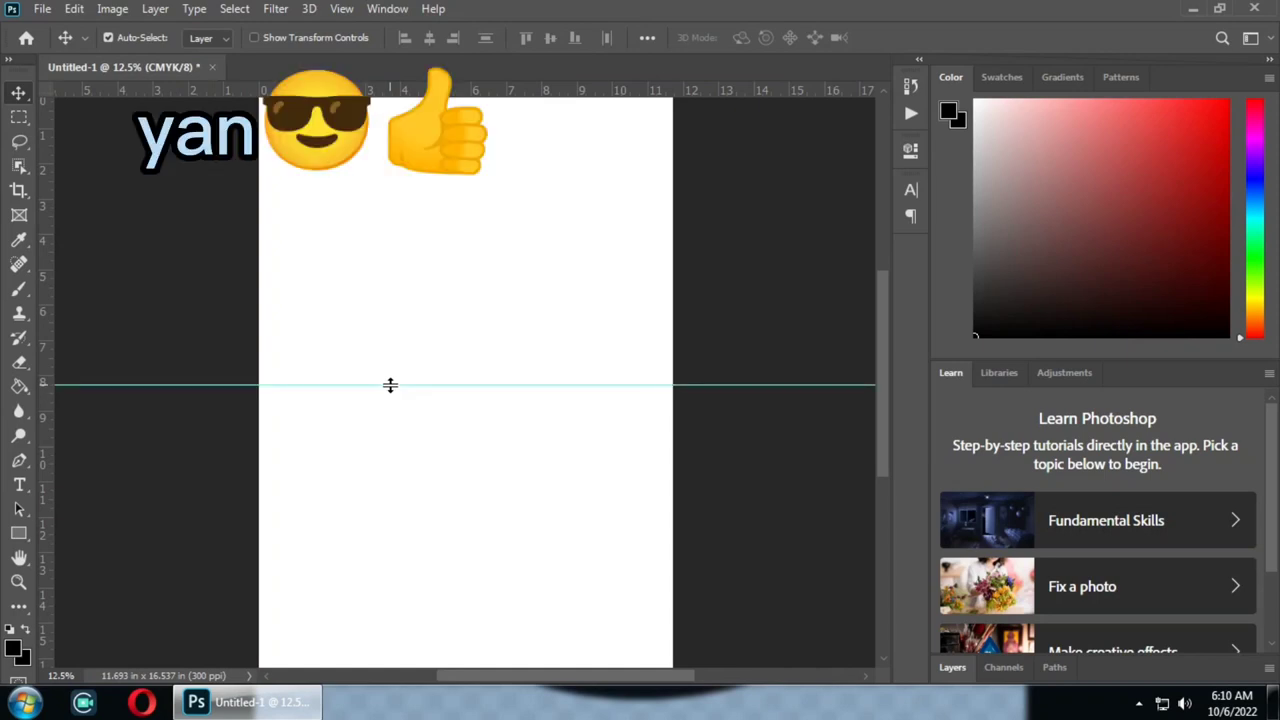
- Add a second horizontal guide just above the middle guide
key("z")
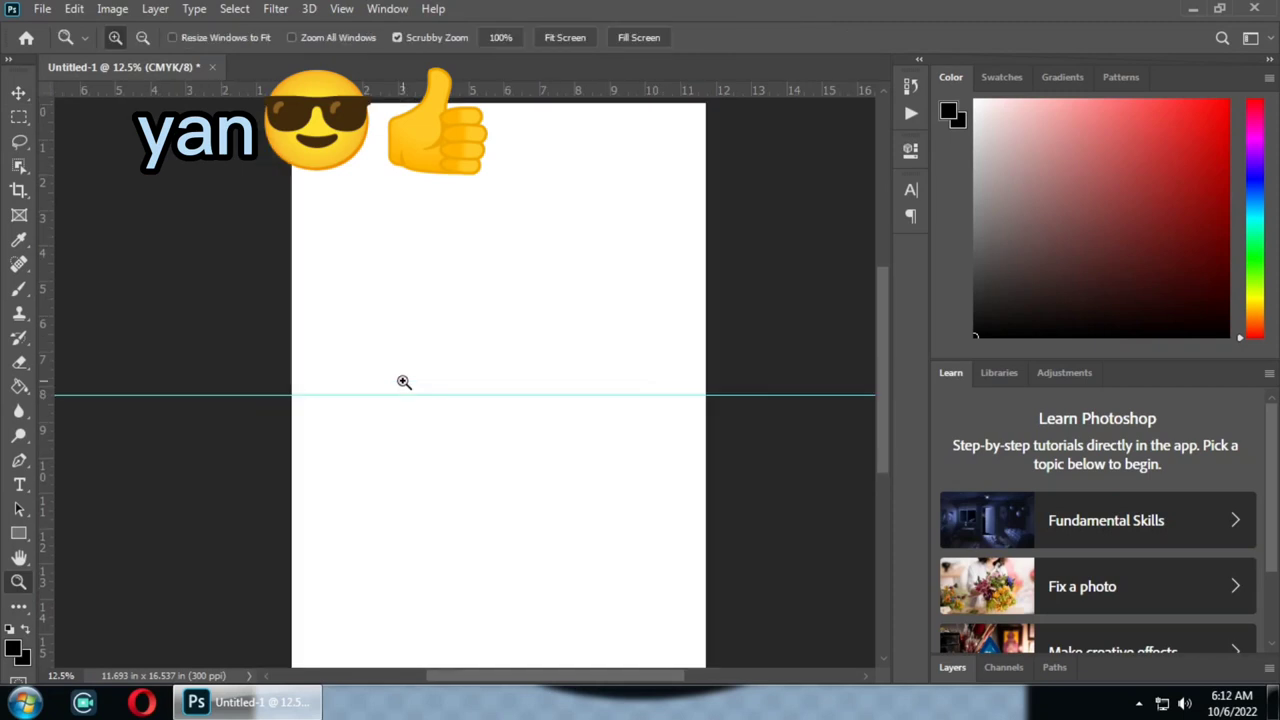
scroll(403, 381, "down", 1)
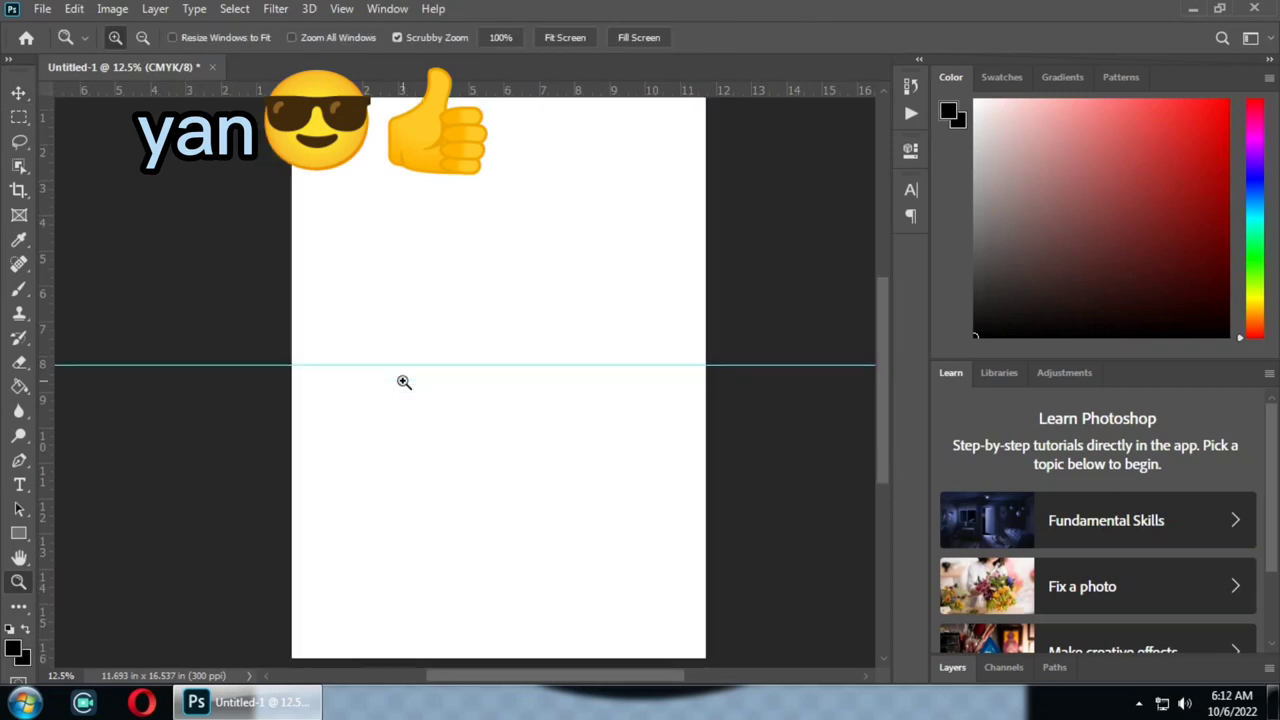
left_click(403, 381)
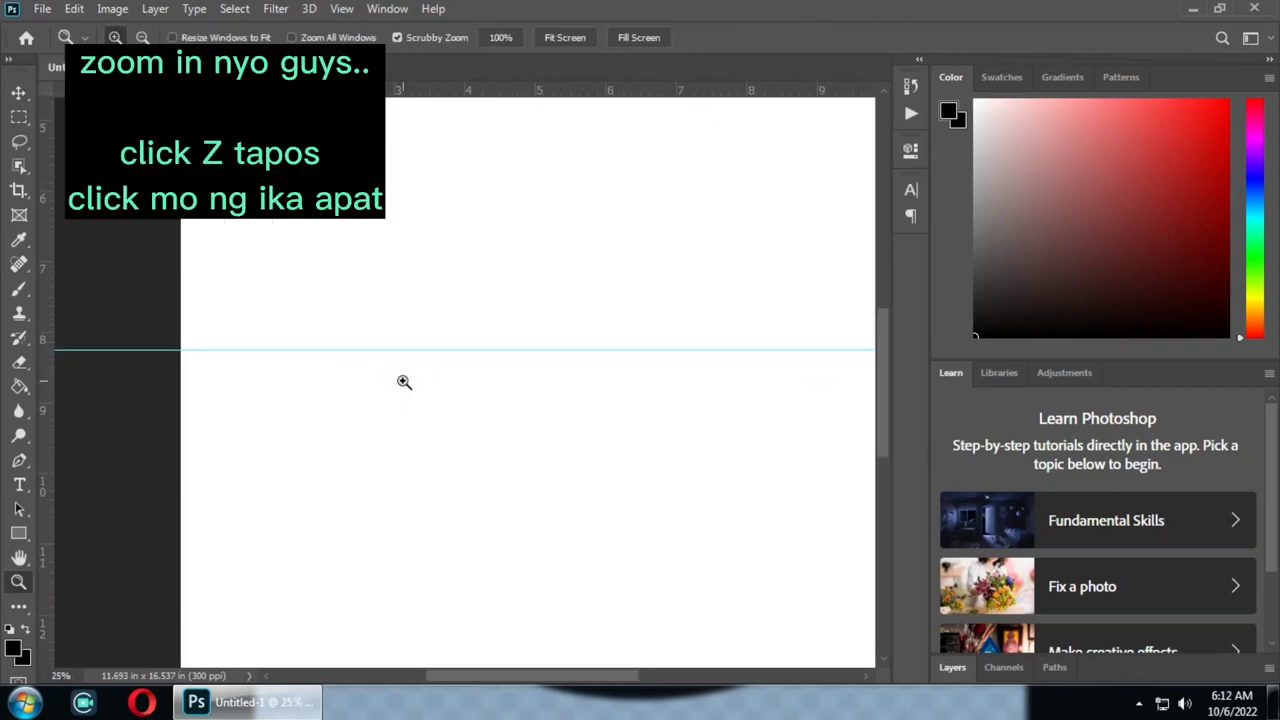
left_click(403, 381)
left_click(403, 381)
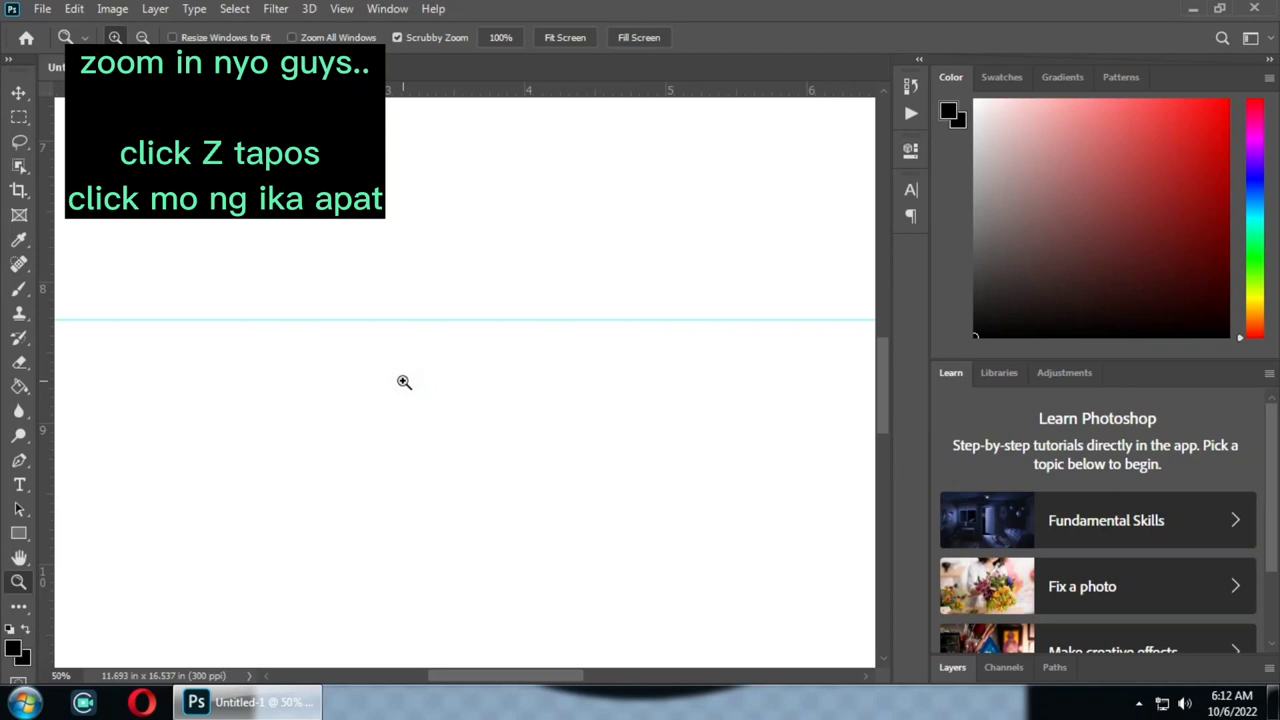
key("v")
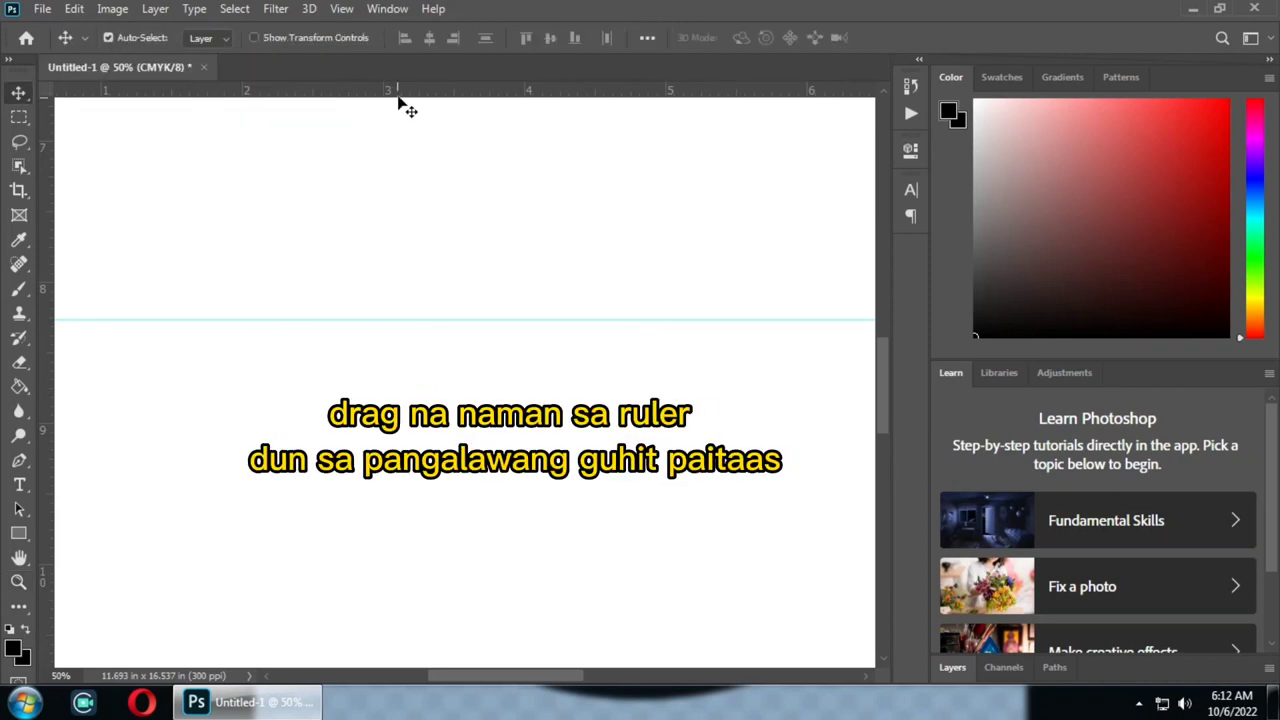
left_click_drag(401, 90, 409, 312)
- Open the design image Untitled-1.jpg from the desktop as a separate document
key("z")
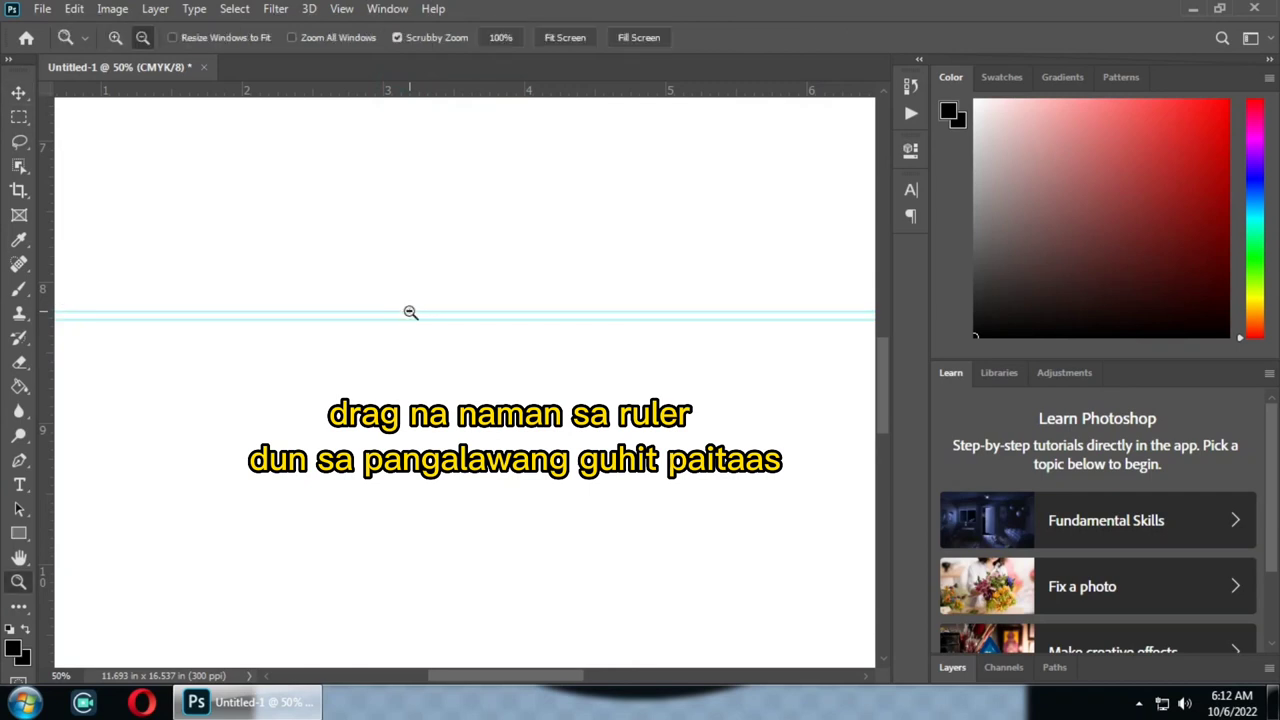
left_click(409, 312, "alt")
left_click(409, 312, "alt")
left_click(409, 312, "alt")
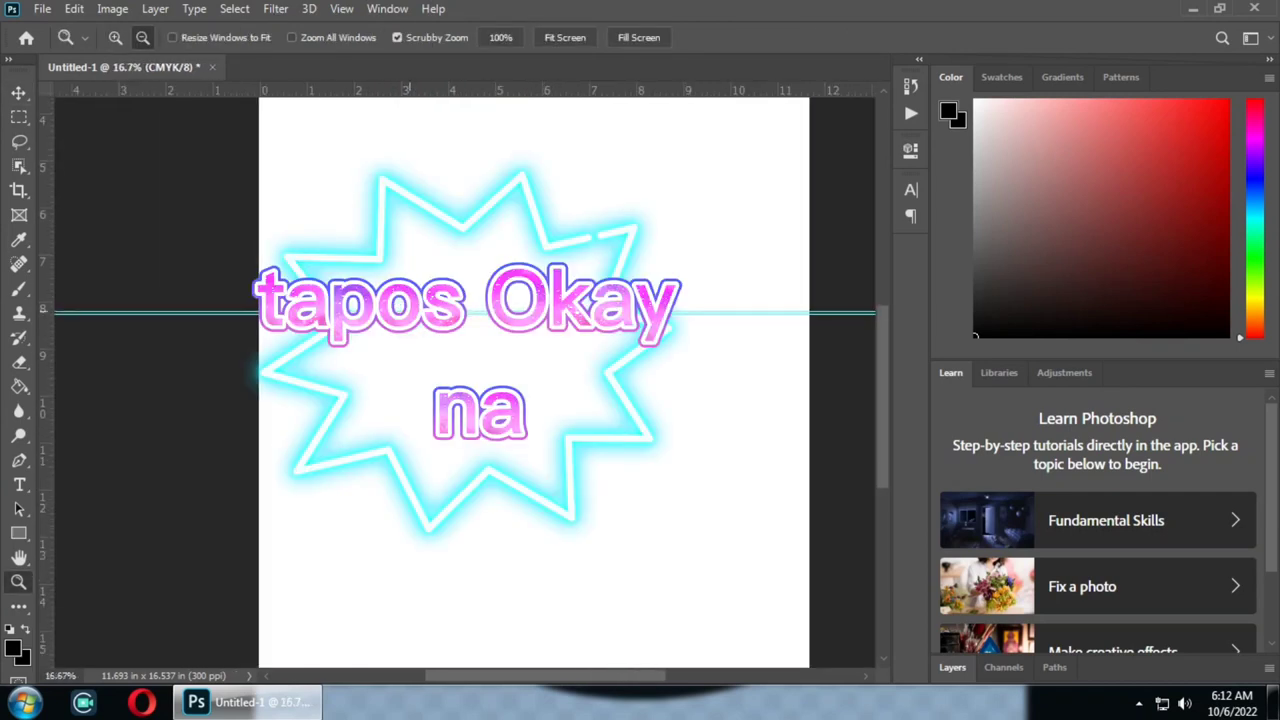
left_click(409, 312, "alt")
left_click(409, 312, "alt")
scroll(471, 411, "down", 4)
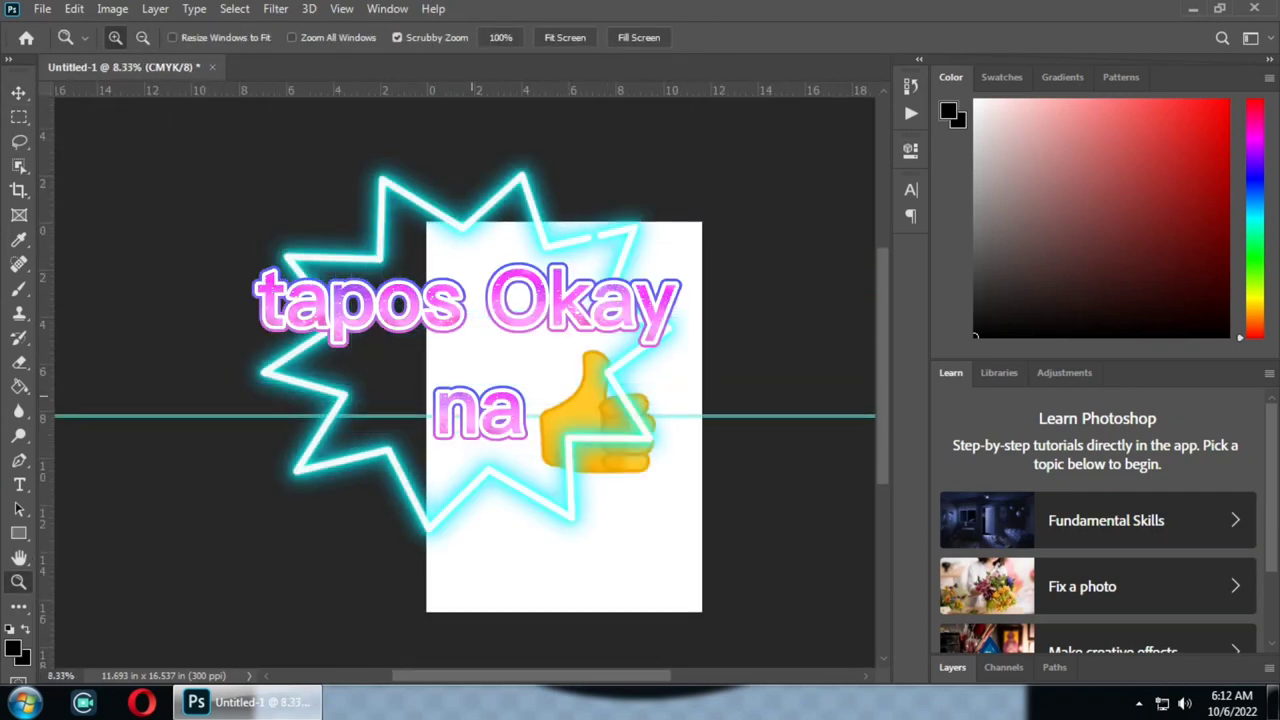
key("v")
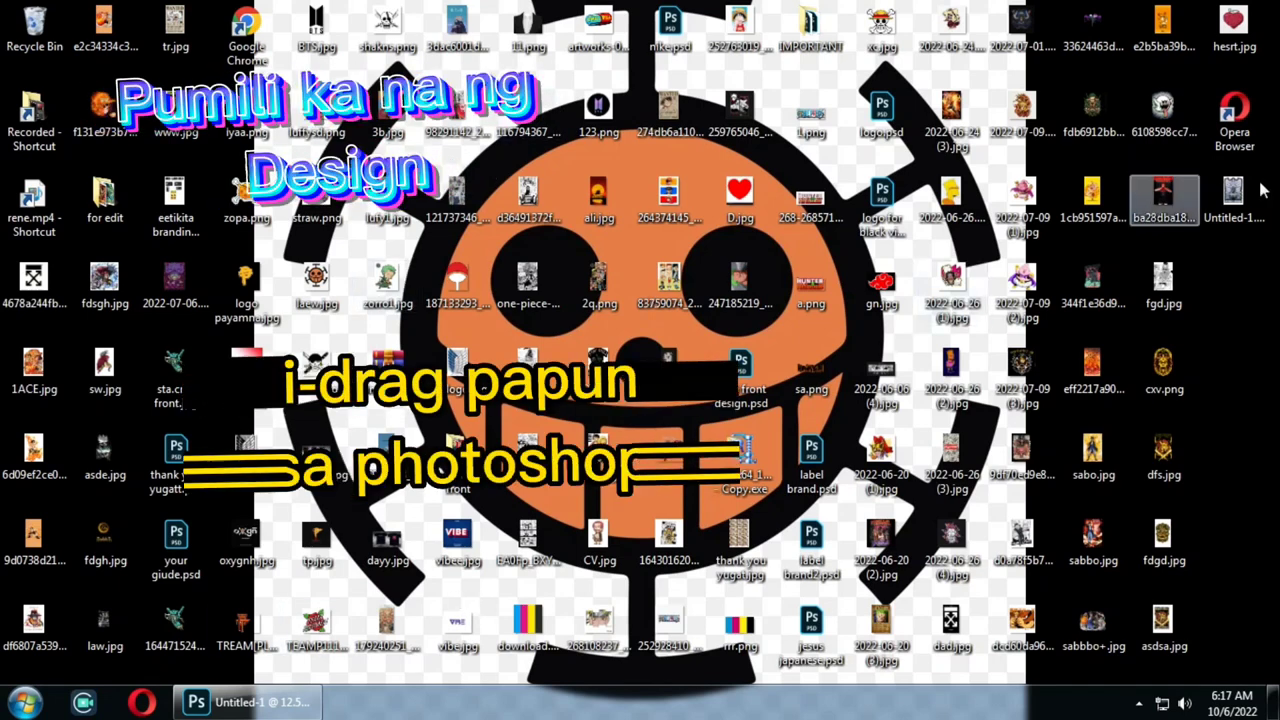
left_click_drag(1234, 195, 343, 68)
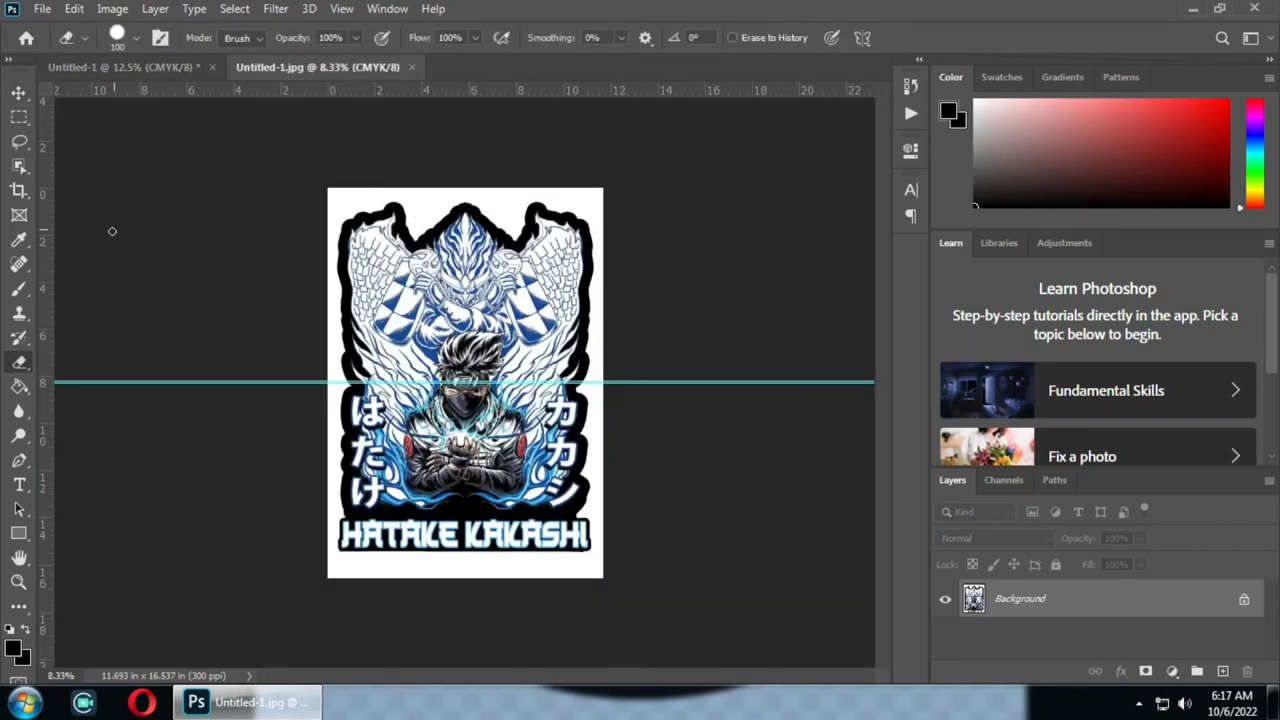
- Erase the white background around the Hatake Kakashi design with the Magic Eraser tool
right_click(19, 362)
left_click(85, 398)
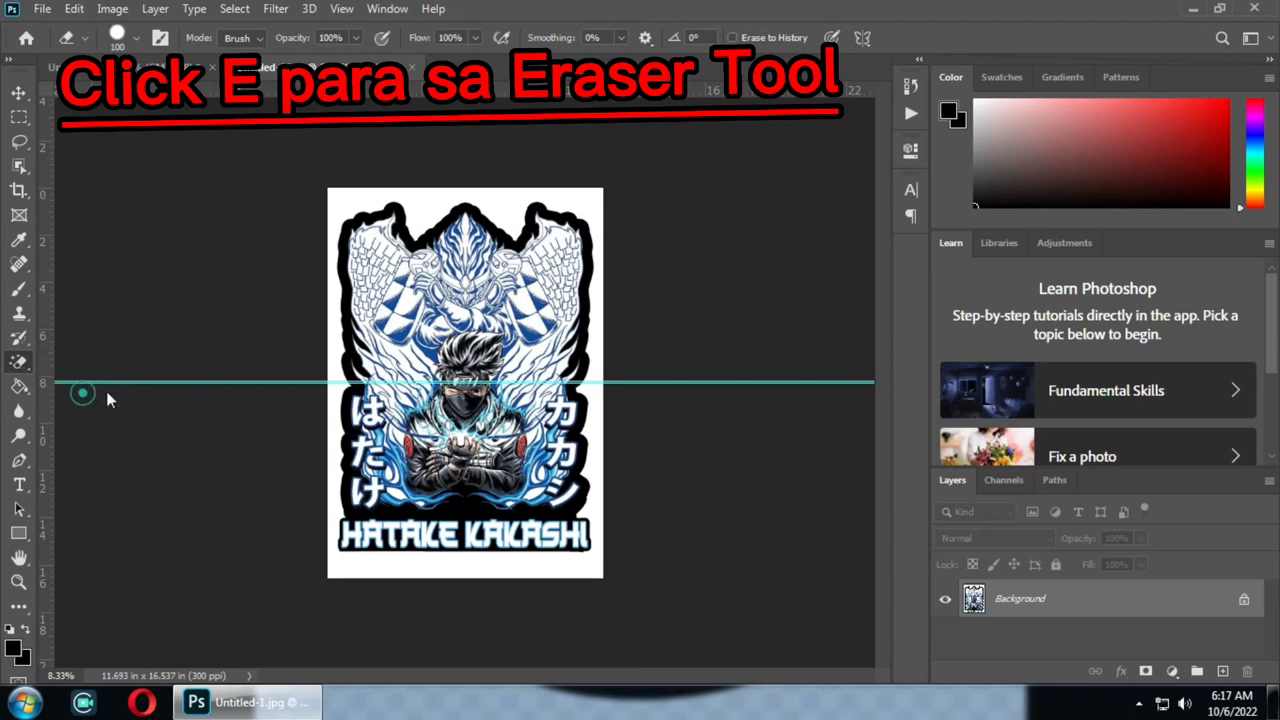
left_click(427, 204)
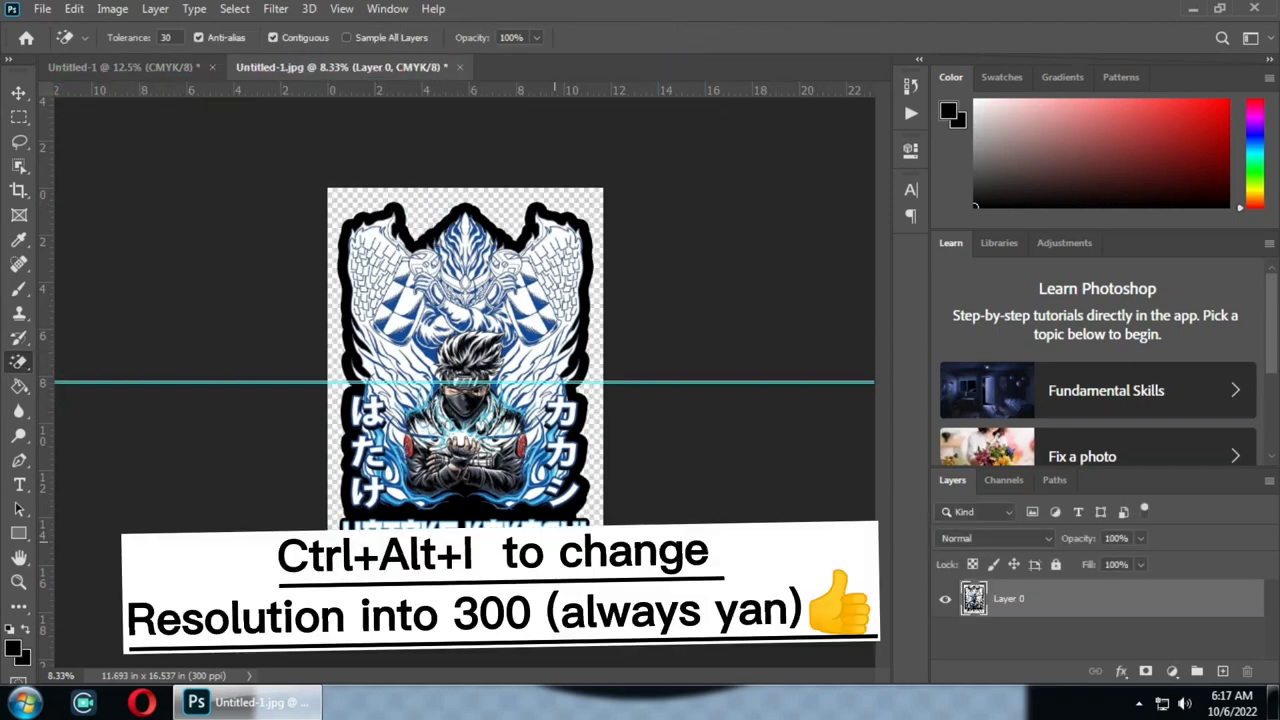
- Check in the image size settings that the resolution is 300 pixels/inch and accept them
key("ctrl+alt+i")
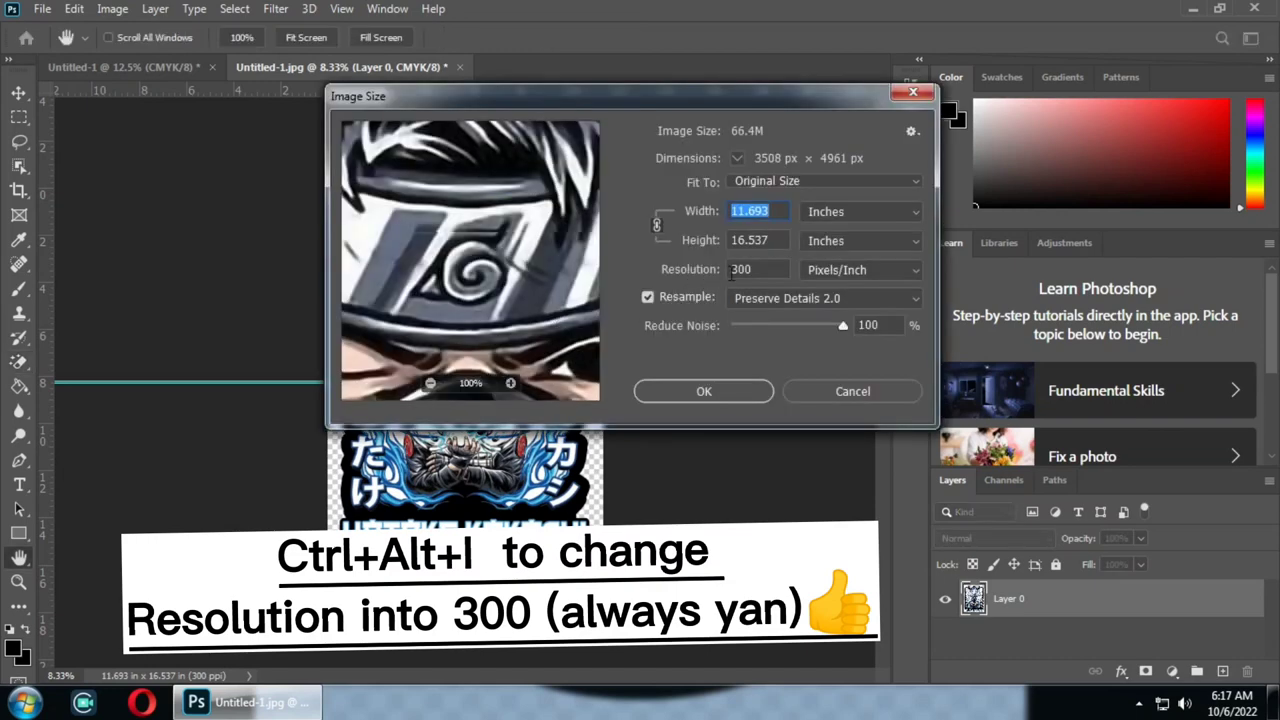
double_click(759, 272)
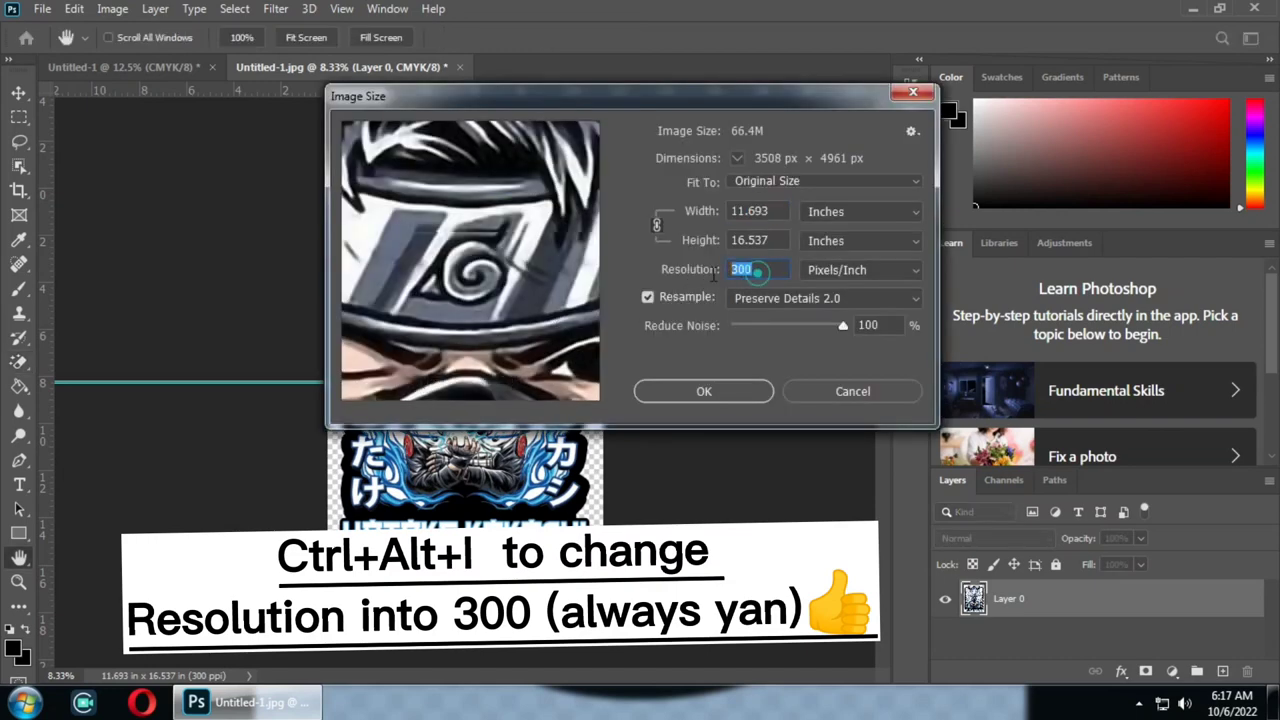
left_click(709, 391)
- Move the cut-out design into the Untitled-1 document and position it centred horizontally near the page's upper edge
key("v")
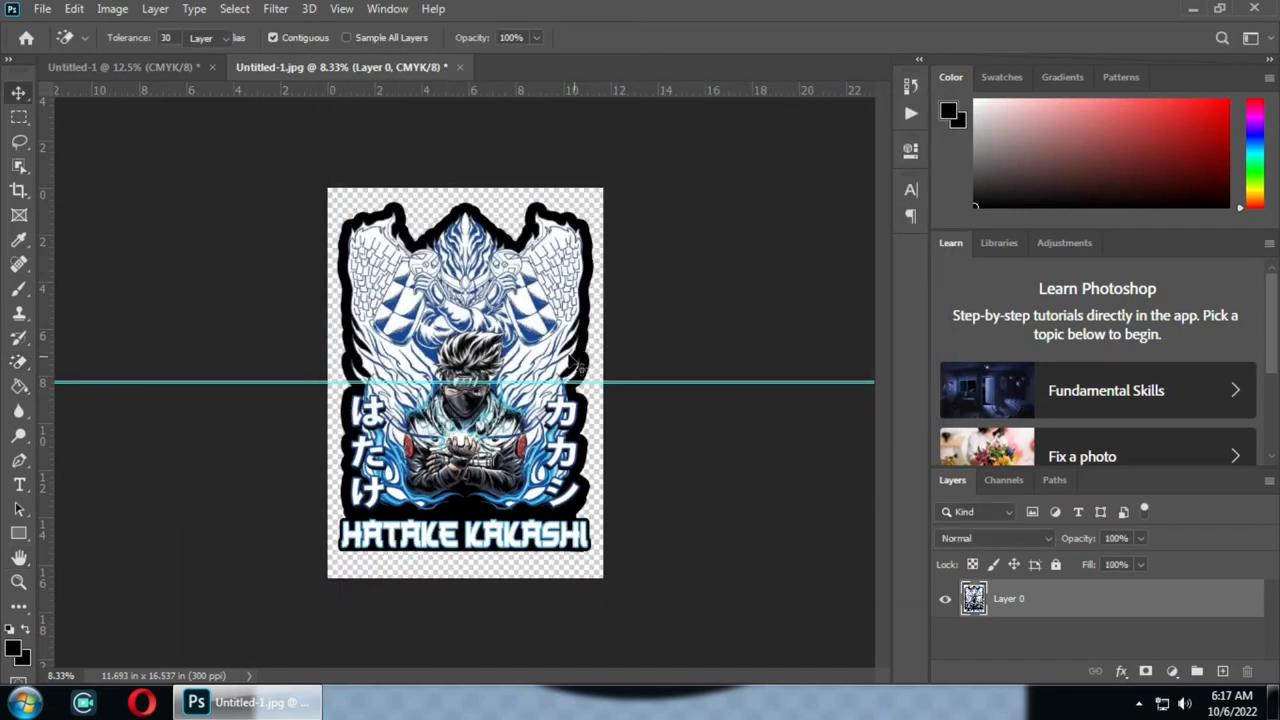
left_click_drag(449, 314, 554, 311)
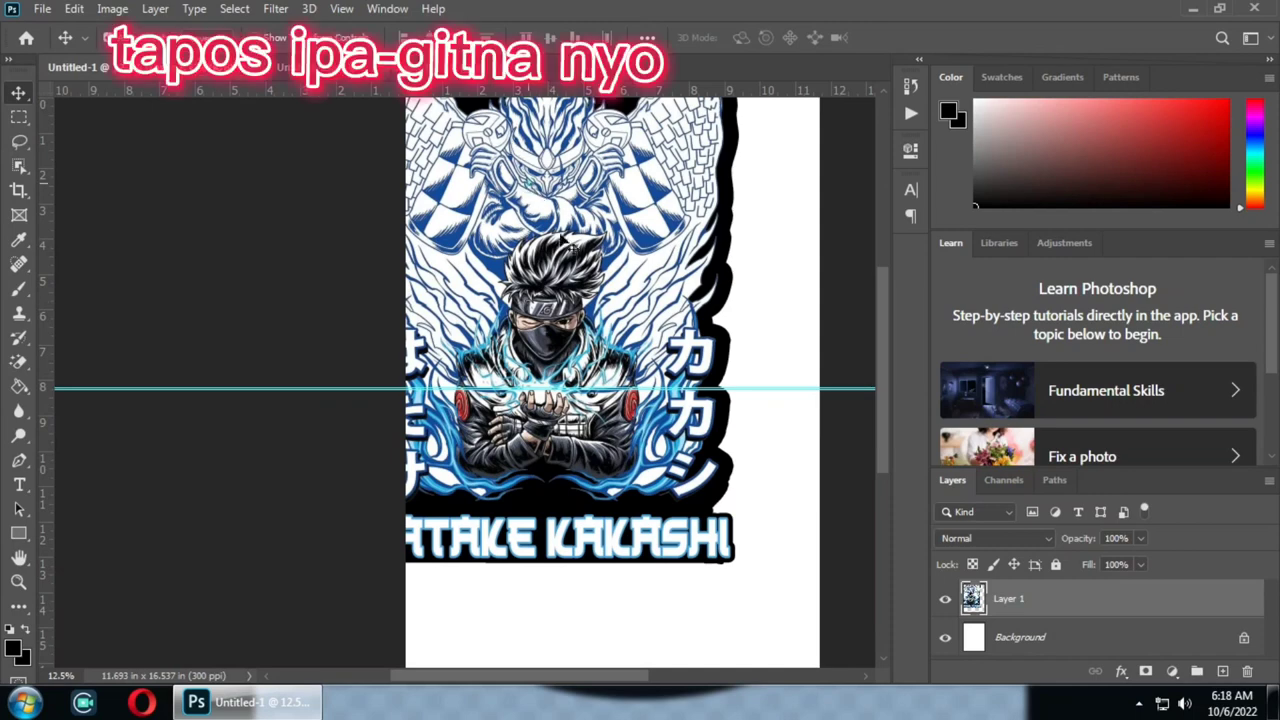
left_click_drag(526, 182, 605, 291)
key("z")
left_click(607, 362, "alt")
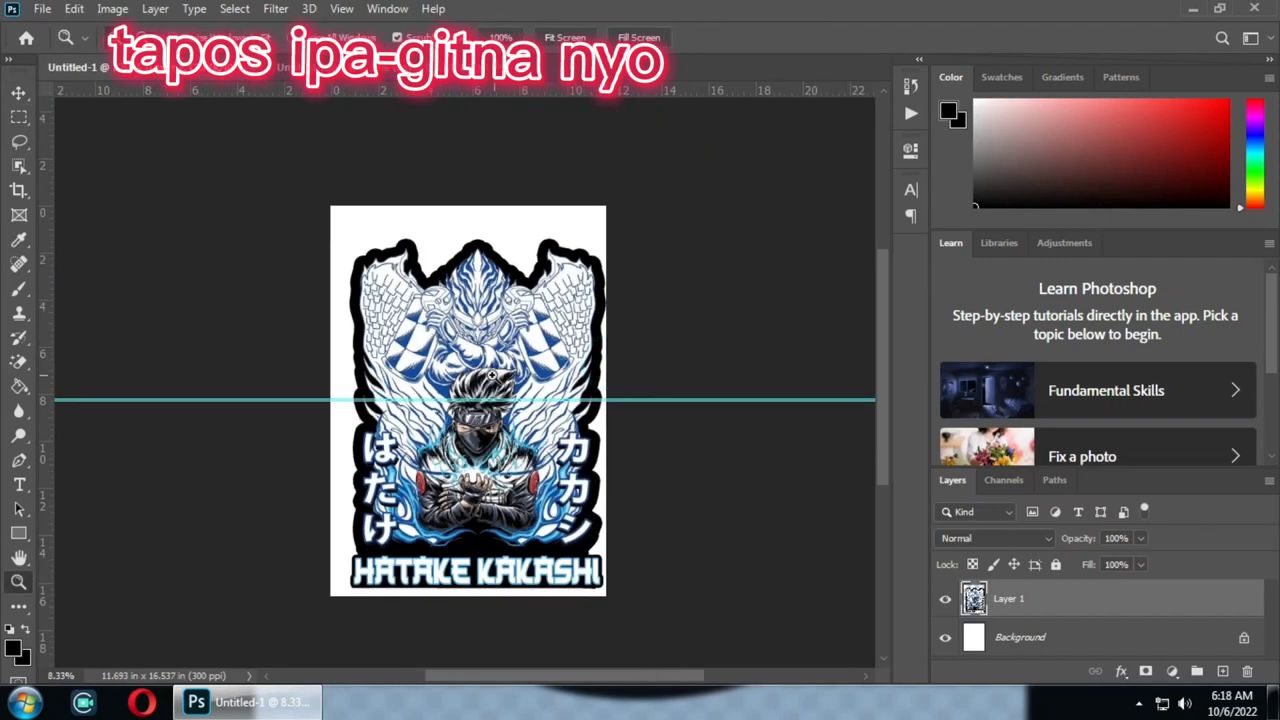
key("v")
left_click_drag(487, 369, 477, 337)
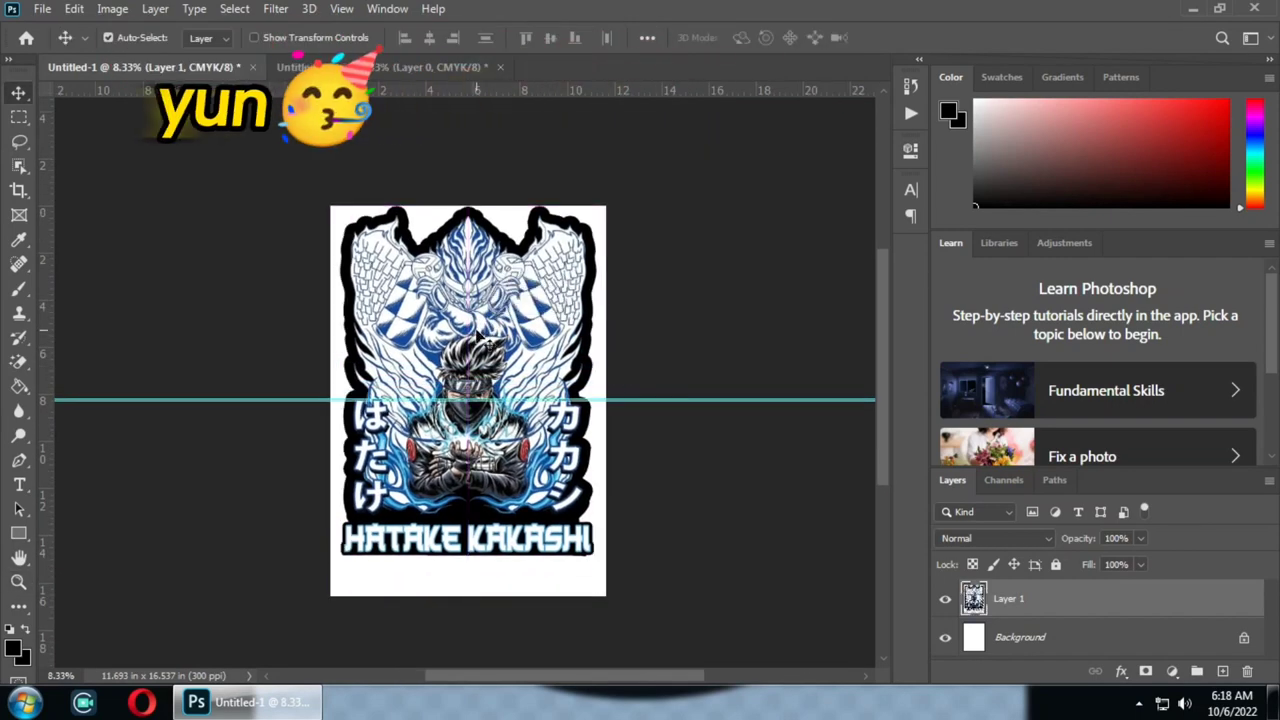
- Place a horizontal guide at about 14.5 in, across the HATAKE KAKASHI lettering
scroll(470, 345, "down", 1)
key("z")
left_click(435, 370)
key("v")
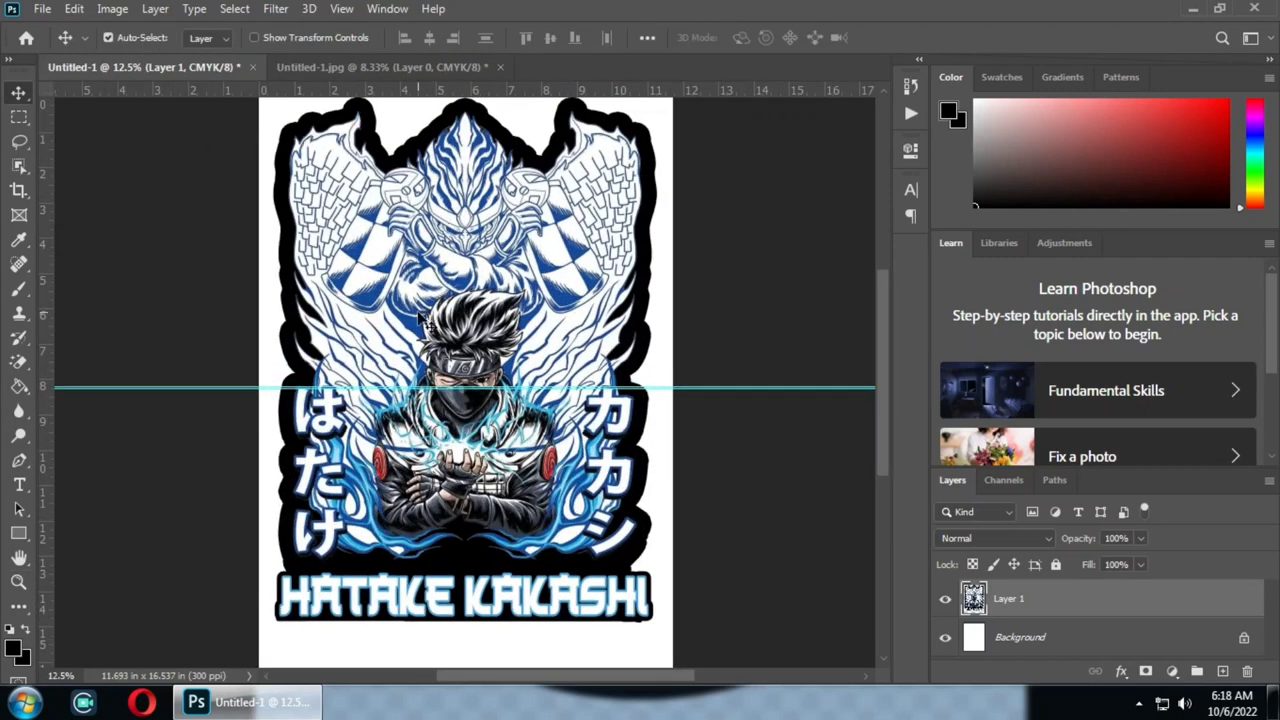
key("z")
left_click(420, 318)
scroll(418, 312, "down", 3)
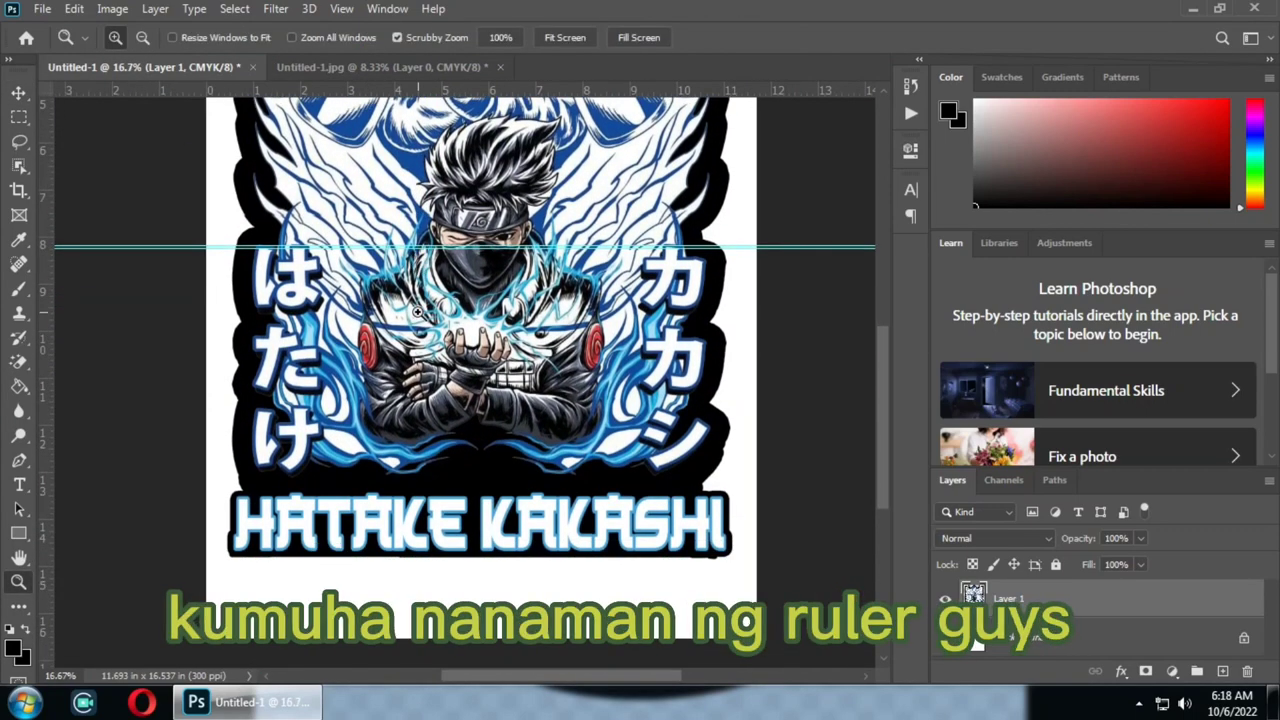
key("v")
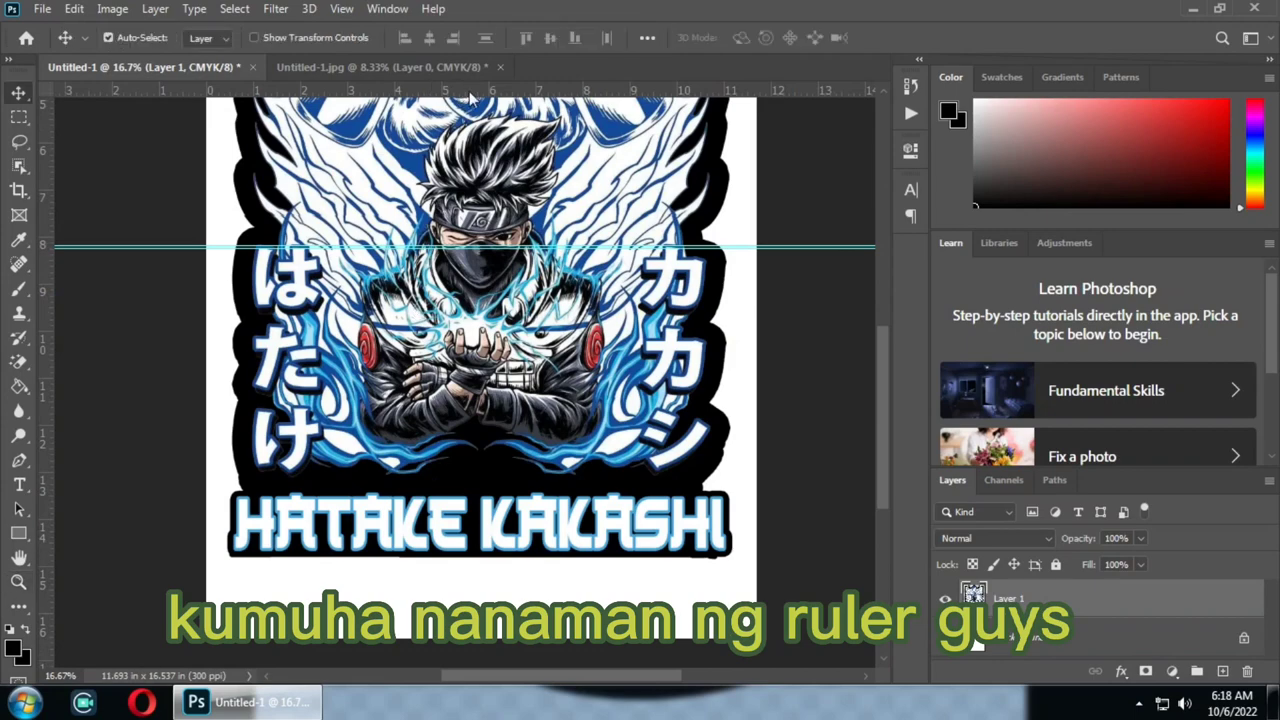
left_click_drag(470, 92, 412, 544)
- Scale the design down so its lower edge meets the 14.5 in guide, and stretch its width slightly
key("z")
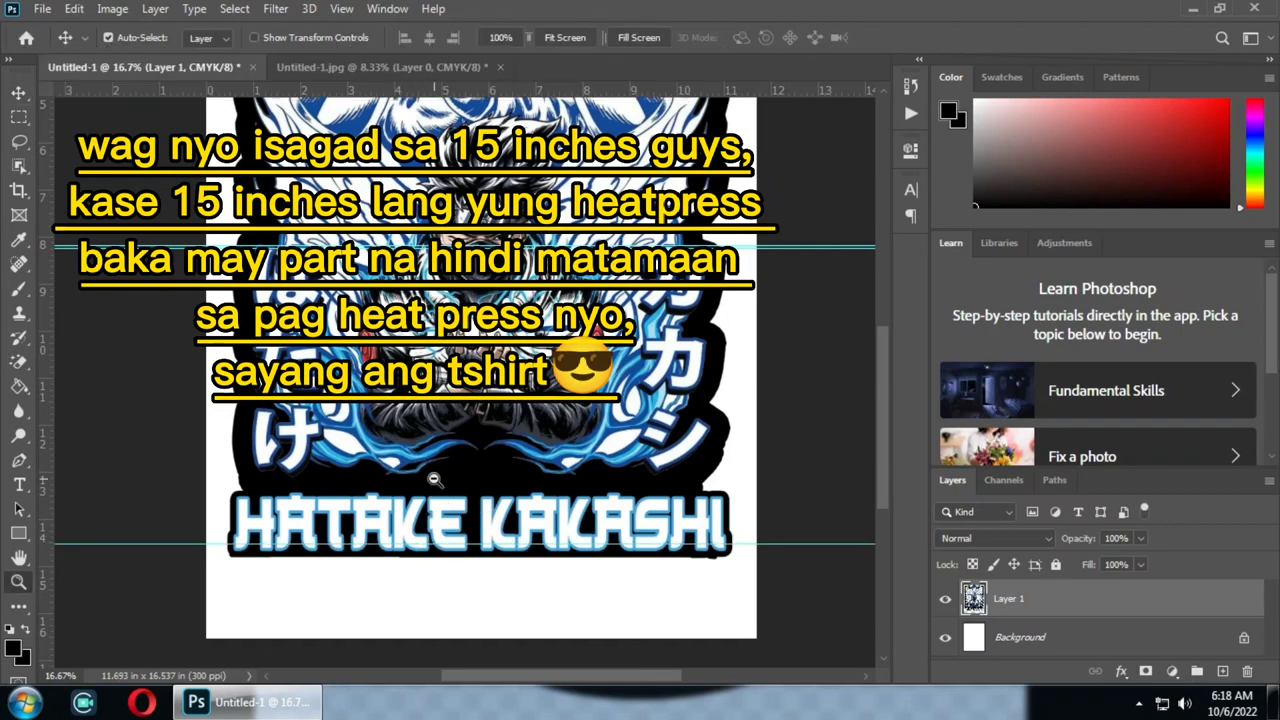
key("ctrl+minus")
left_click(435, 480, "alt")
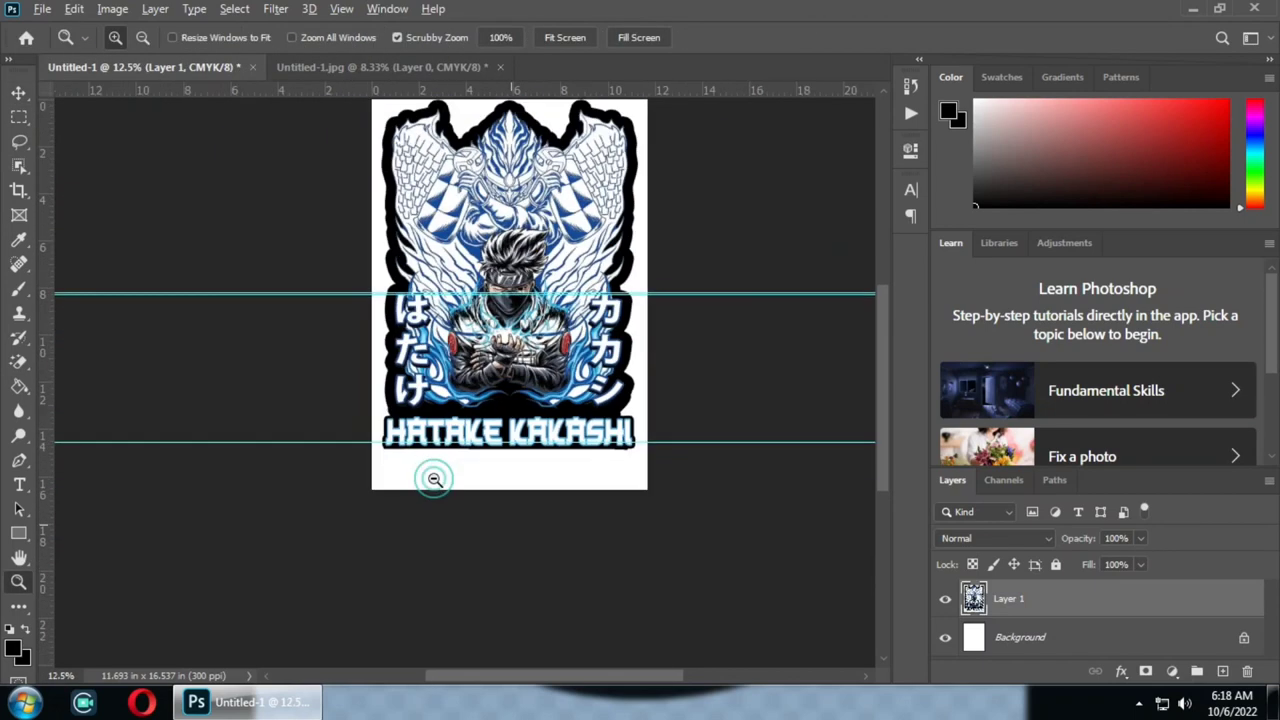
scroll(433, 480, "up", 1)
key("v")
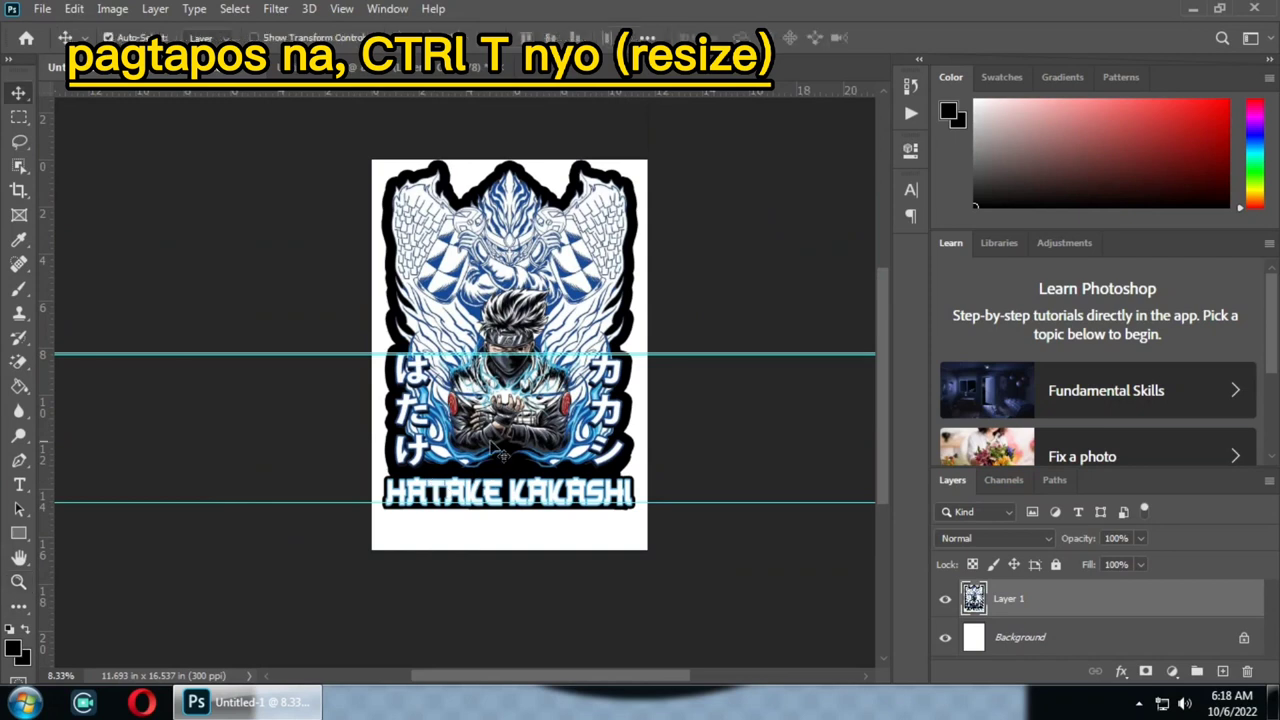
key("ctrl+t")
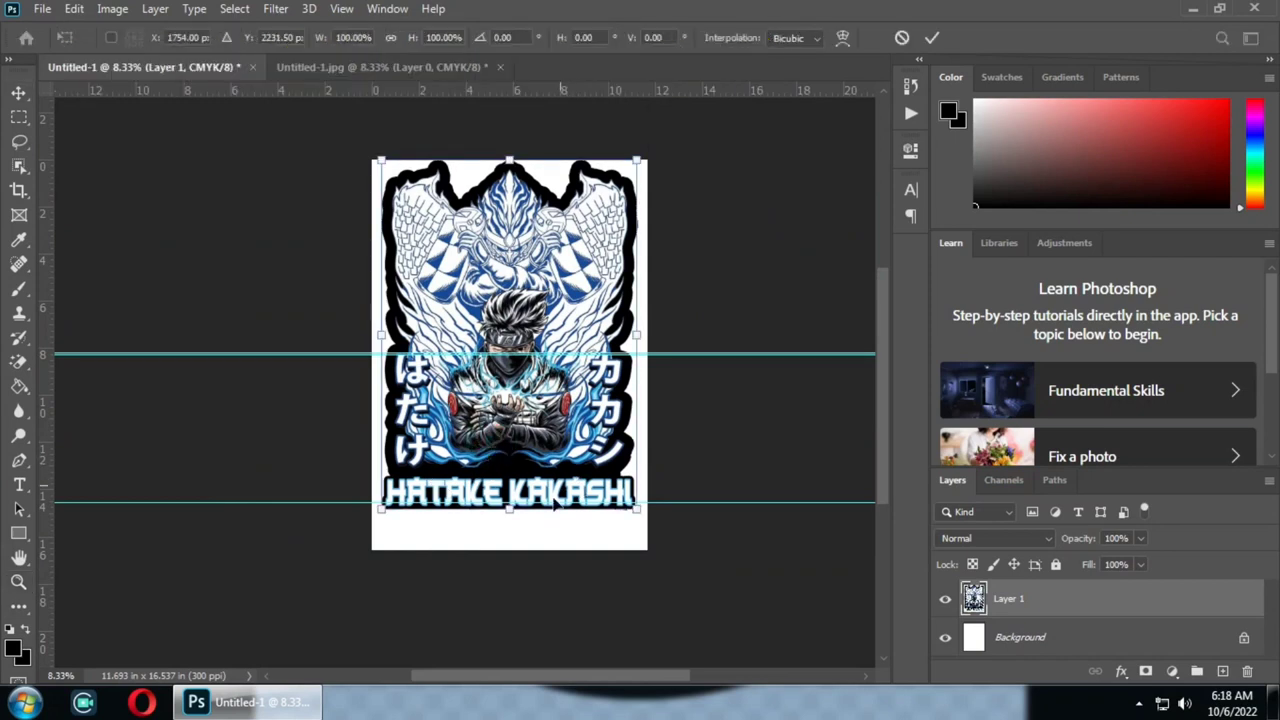
left_click_drag(636, 507, 629, 503)
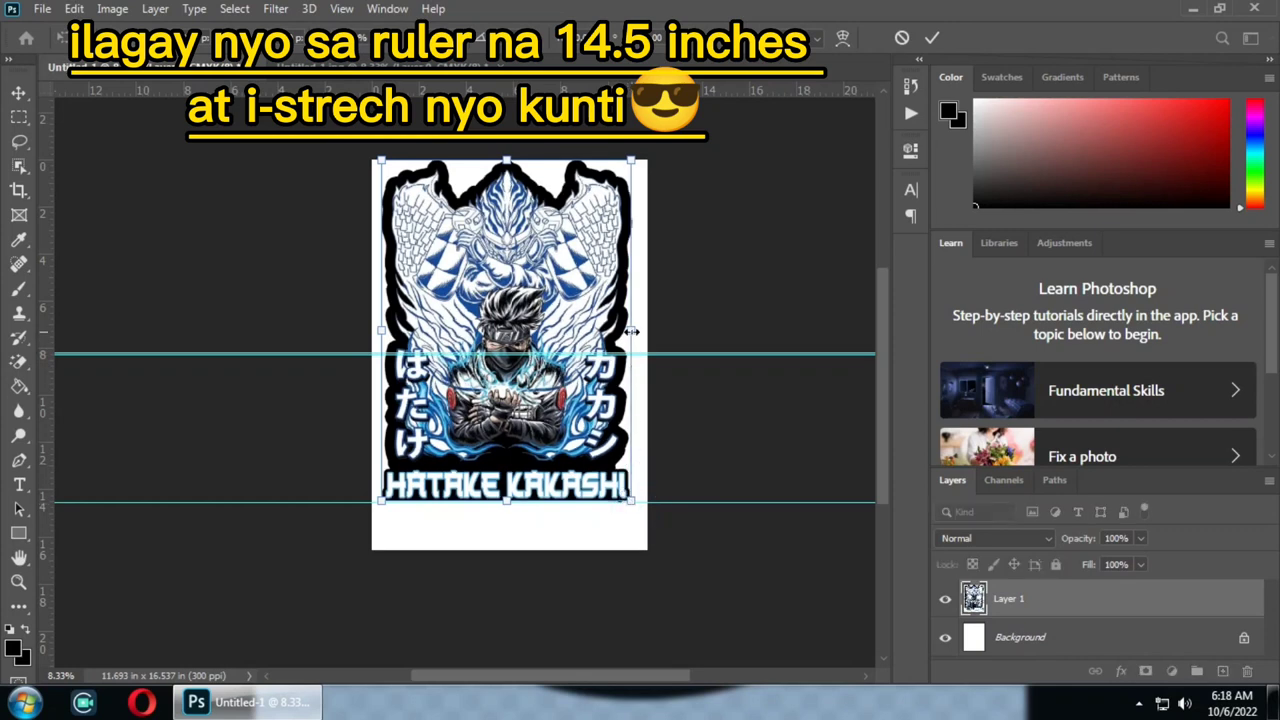
left_click_drag(632, 331, 638, 336)
key("Return")
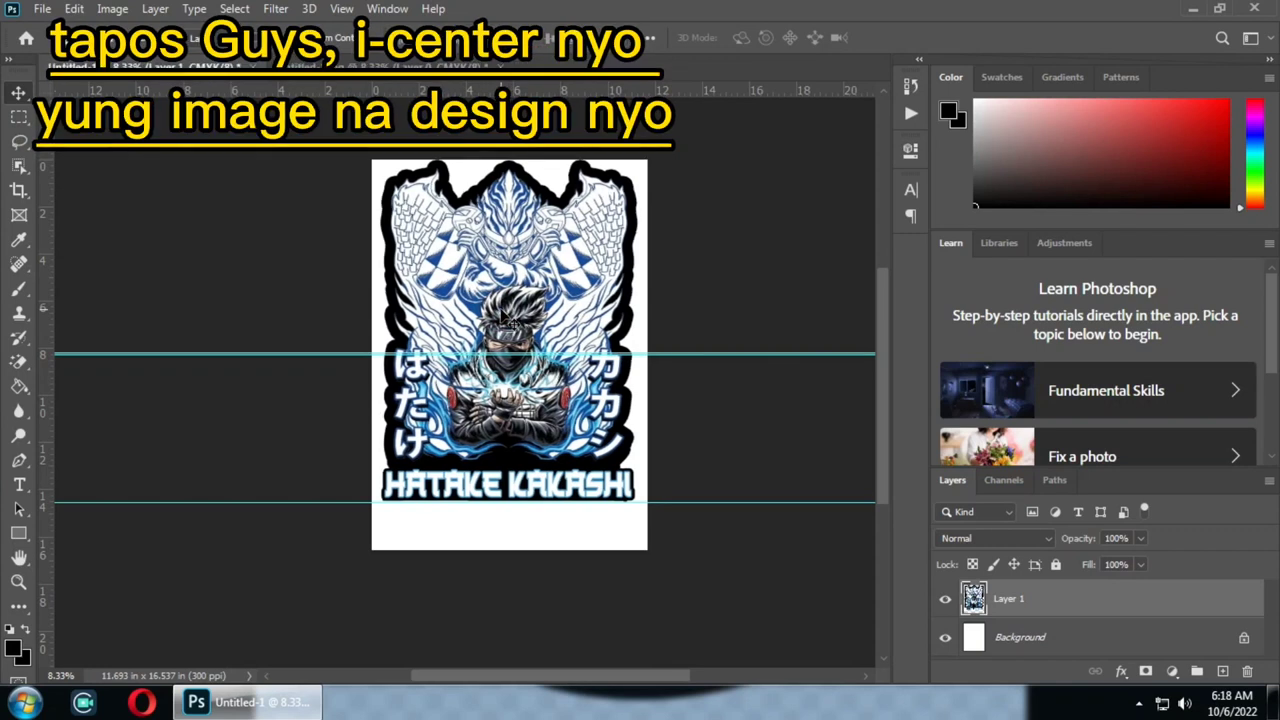
- Nudge the design down until it is vertically centred on the page
key("Down")
key("Down")
key("Down")
key("Down")
key("Down")
key("Down")
key("Down")
key("Down")
key("Down")
key("Down")
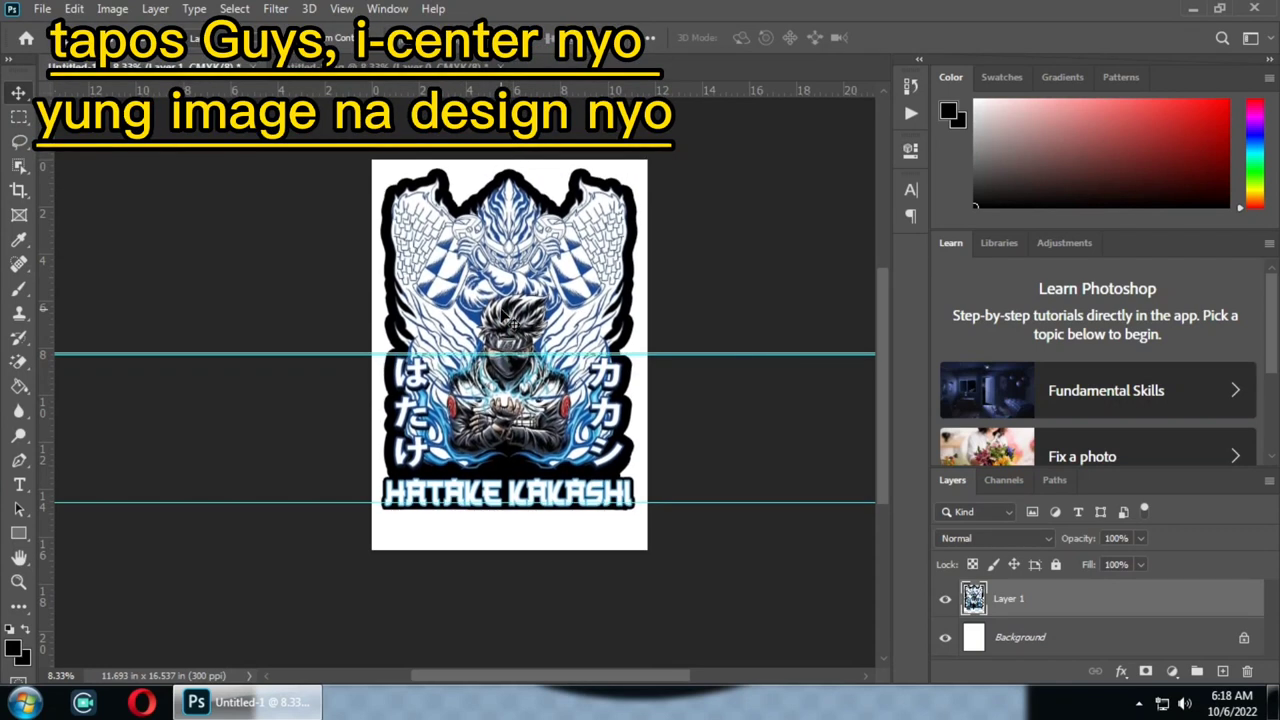
key("Down")
key("Down")
key("Down")
key("Down")
key("Down")
key("Down")
key("Down")
key("Down")
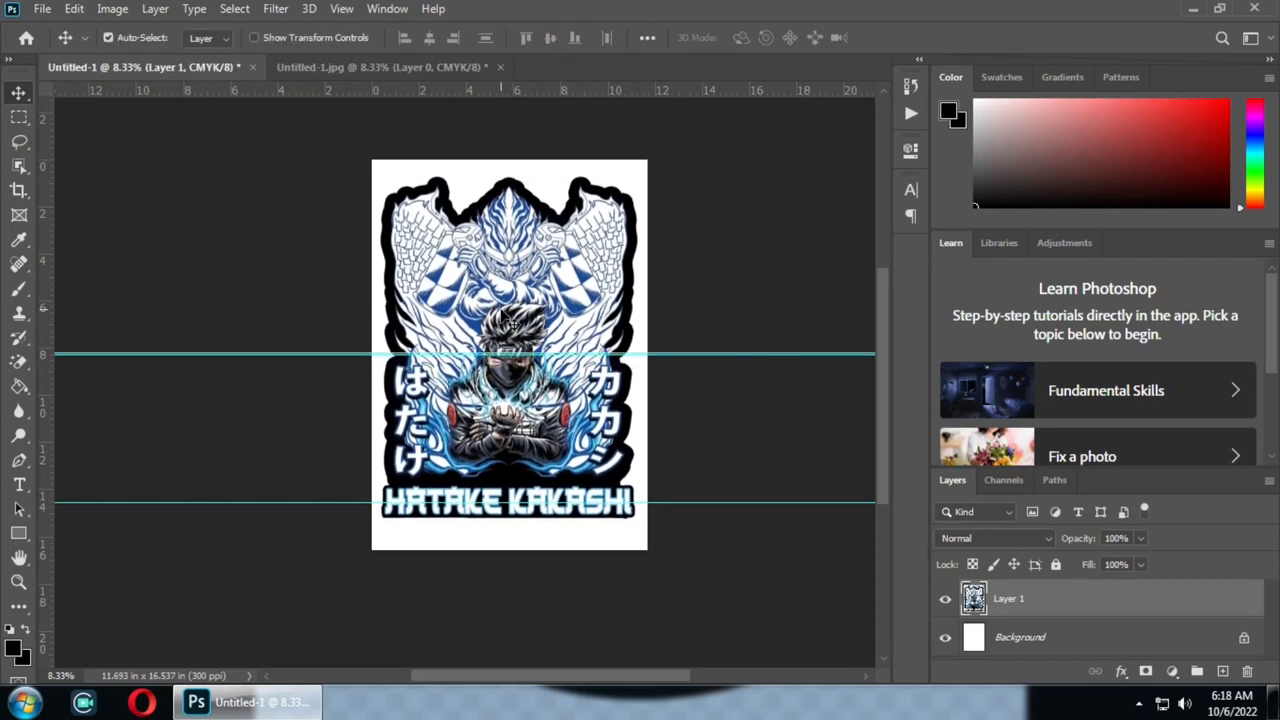
- Copy the lower half of the design, from the upper guide pair at about 8 in down, onto a new layer
key("m")
key("z")
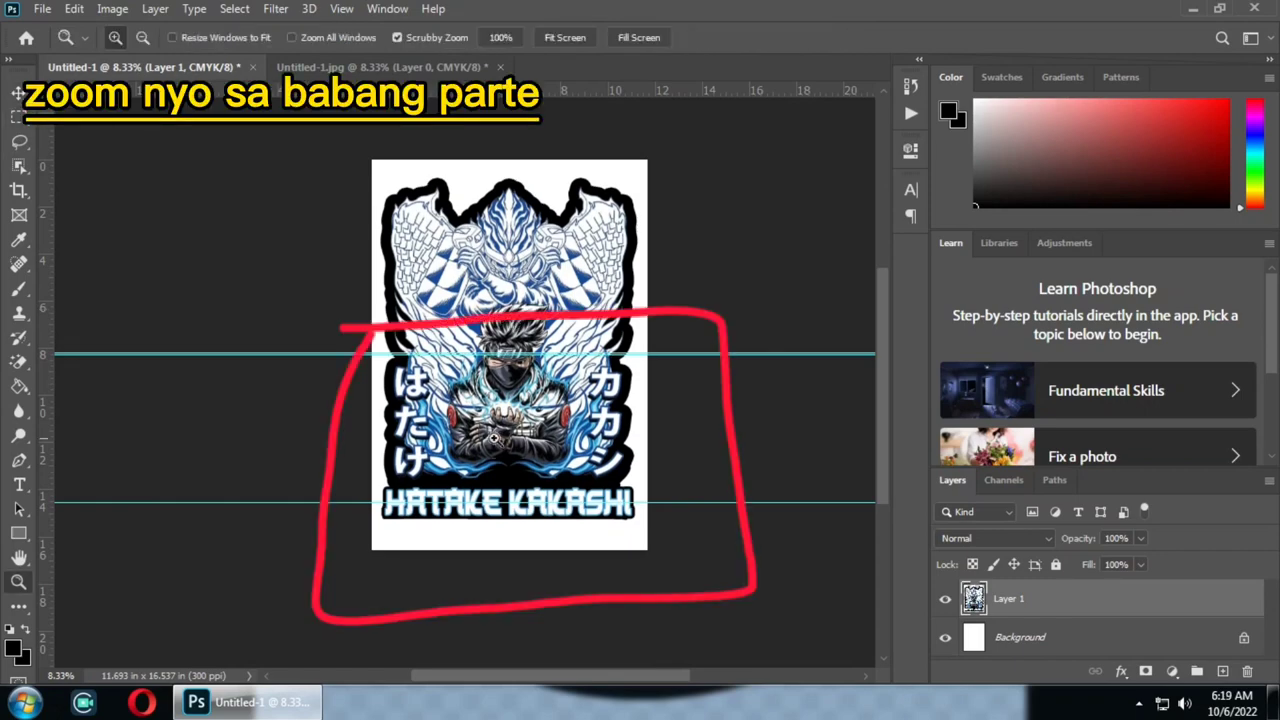
left_click(493, 438)
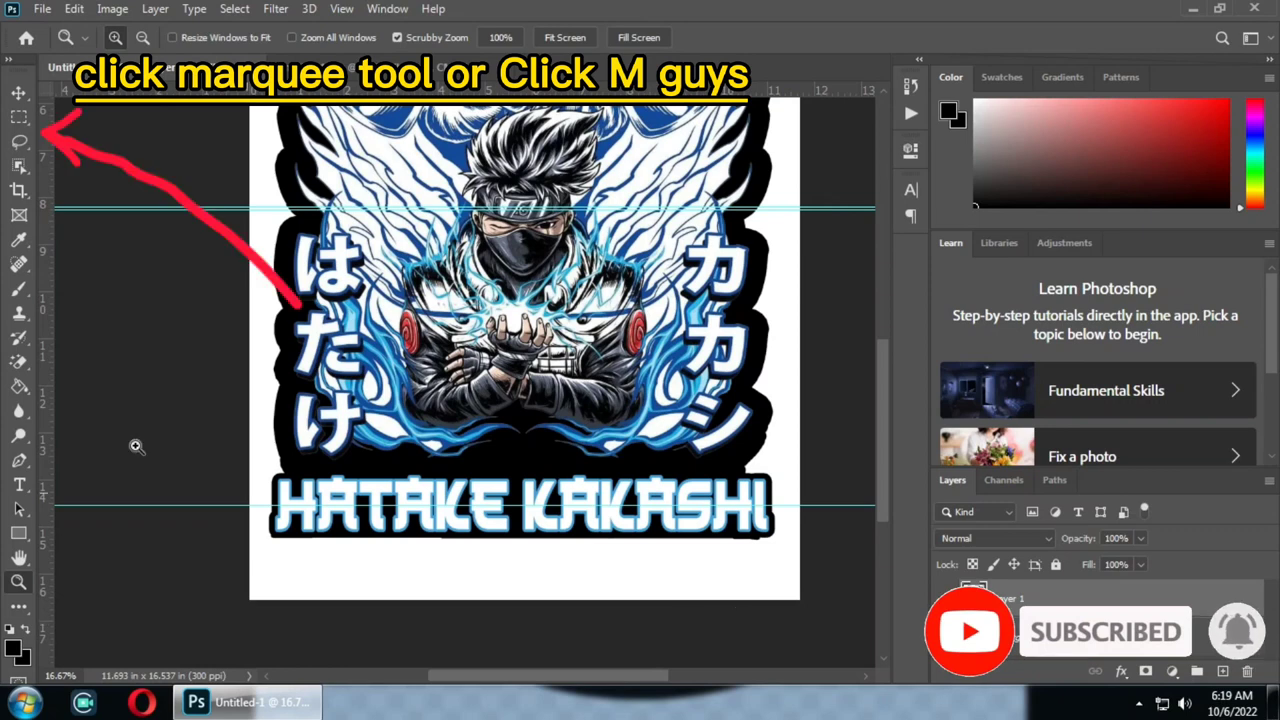
left_click(20, 118)
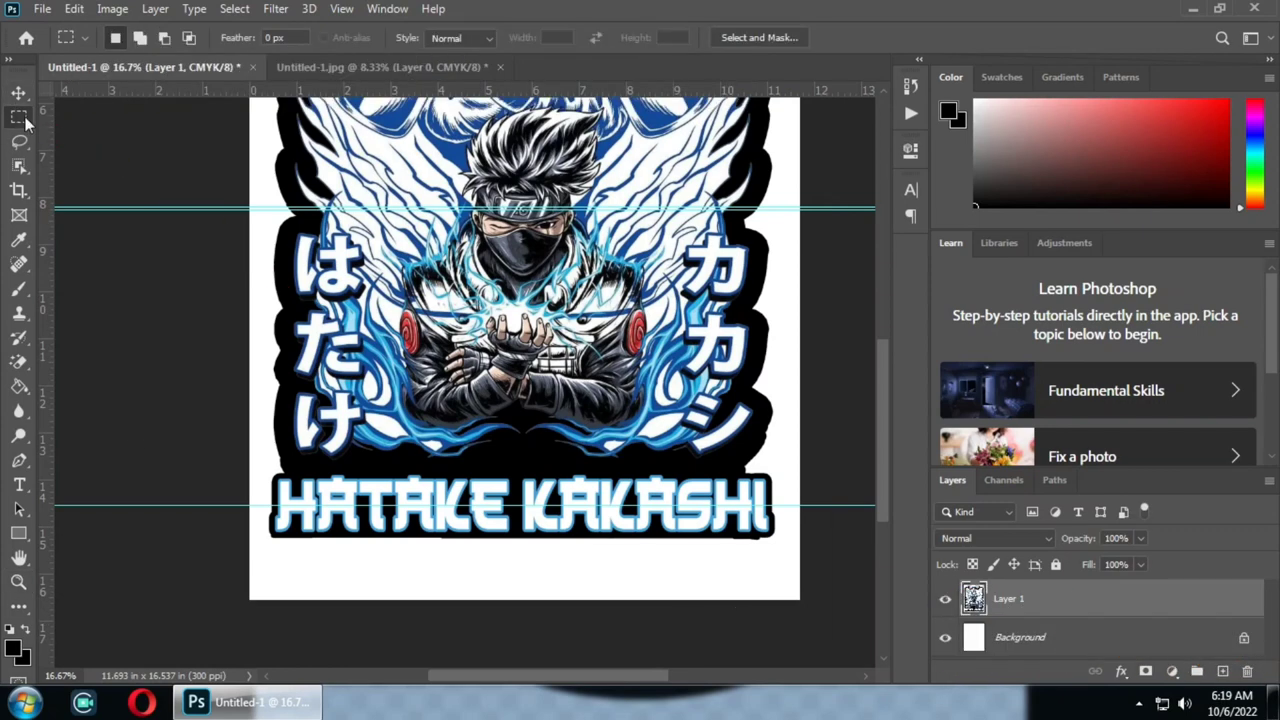
left_click_drag(812, 628, 238, 201)
key("ctrl+j")
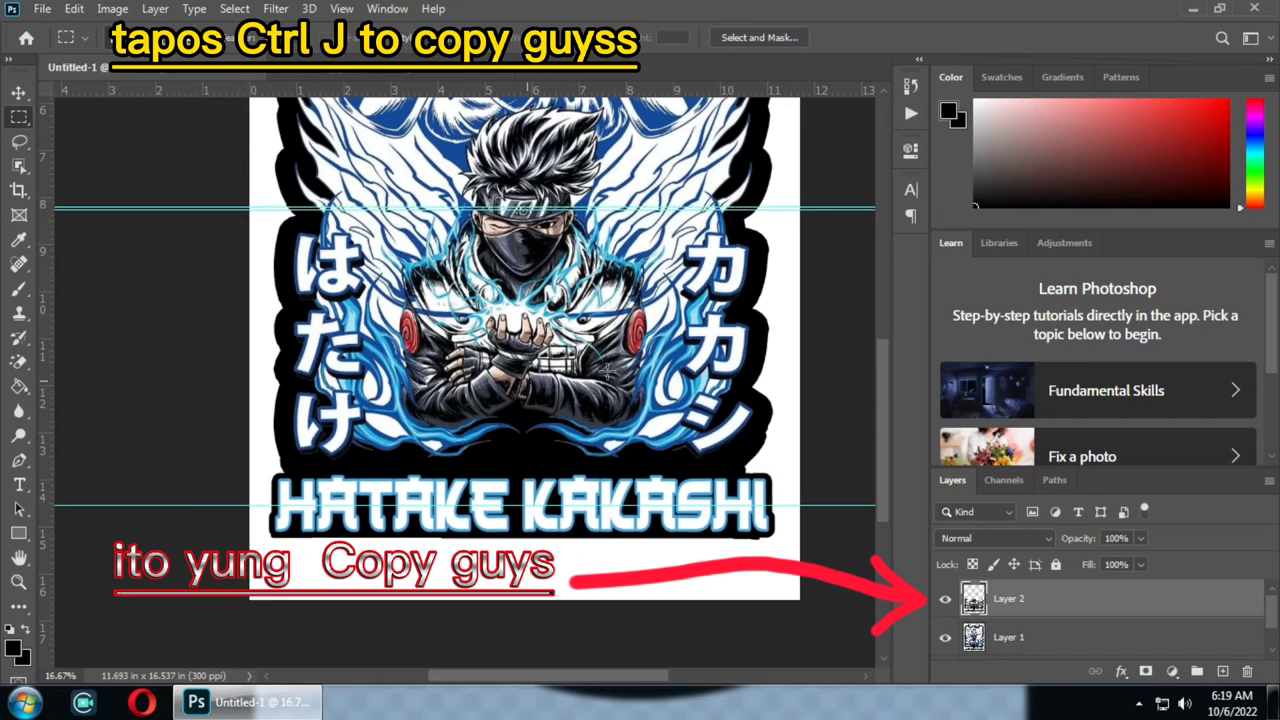
- Copy the upper half of Layer 1, from the page's upper edge down to the lower guide near 8 in, onto a new layer
key("v")
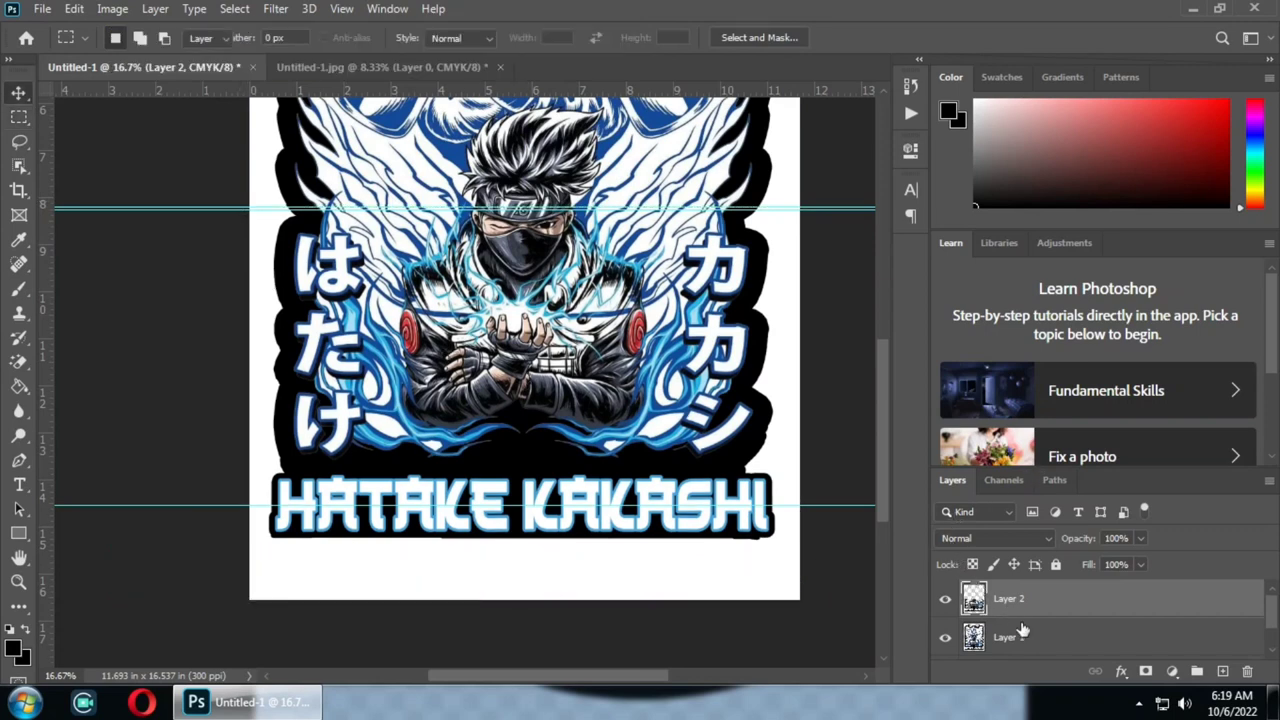
left_click(1020, 634)
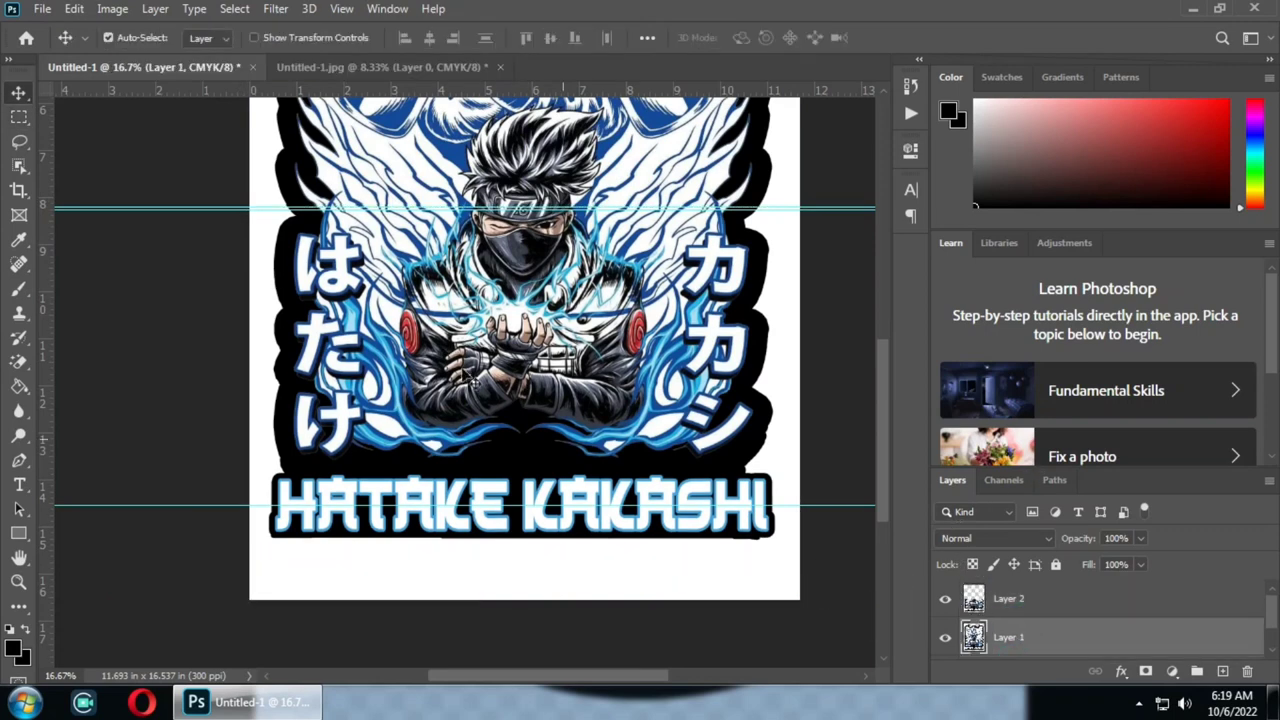
scroll(512, 380, "up", 3)
scroll(470, 382, "up", 8)
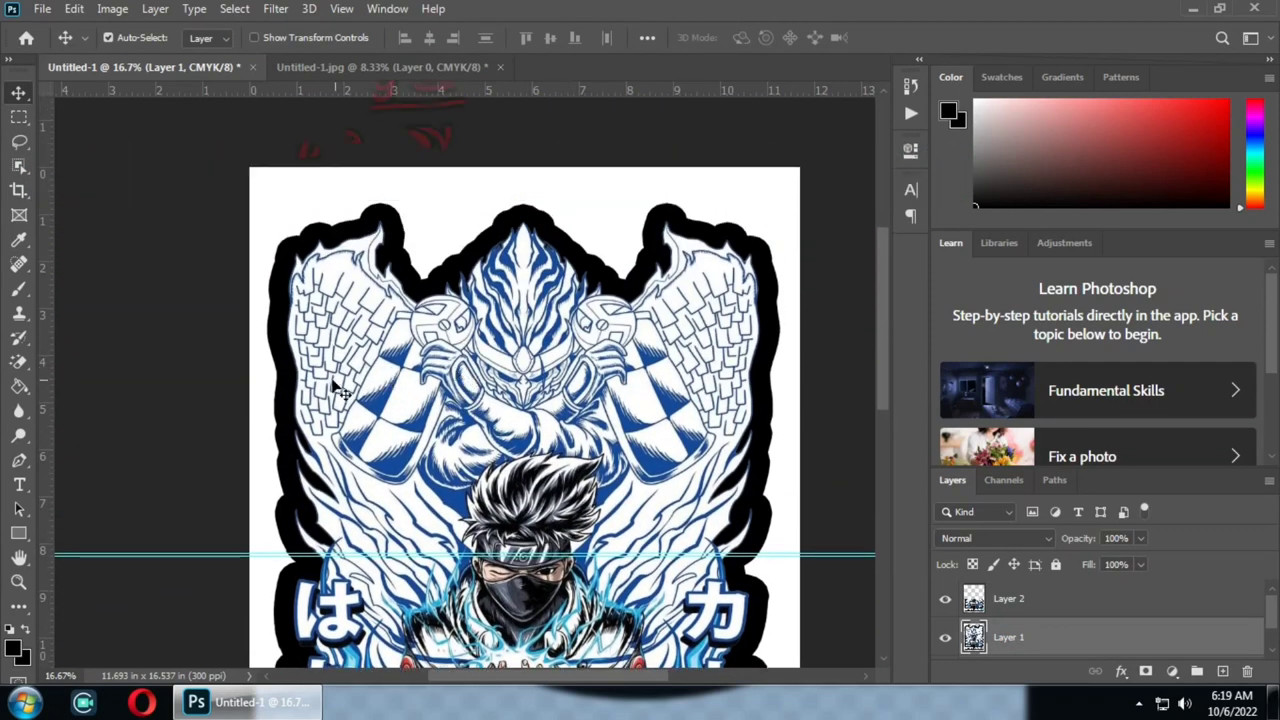
left_click(19, 116)
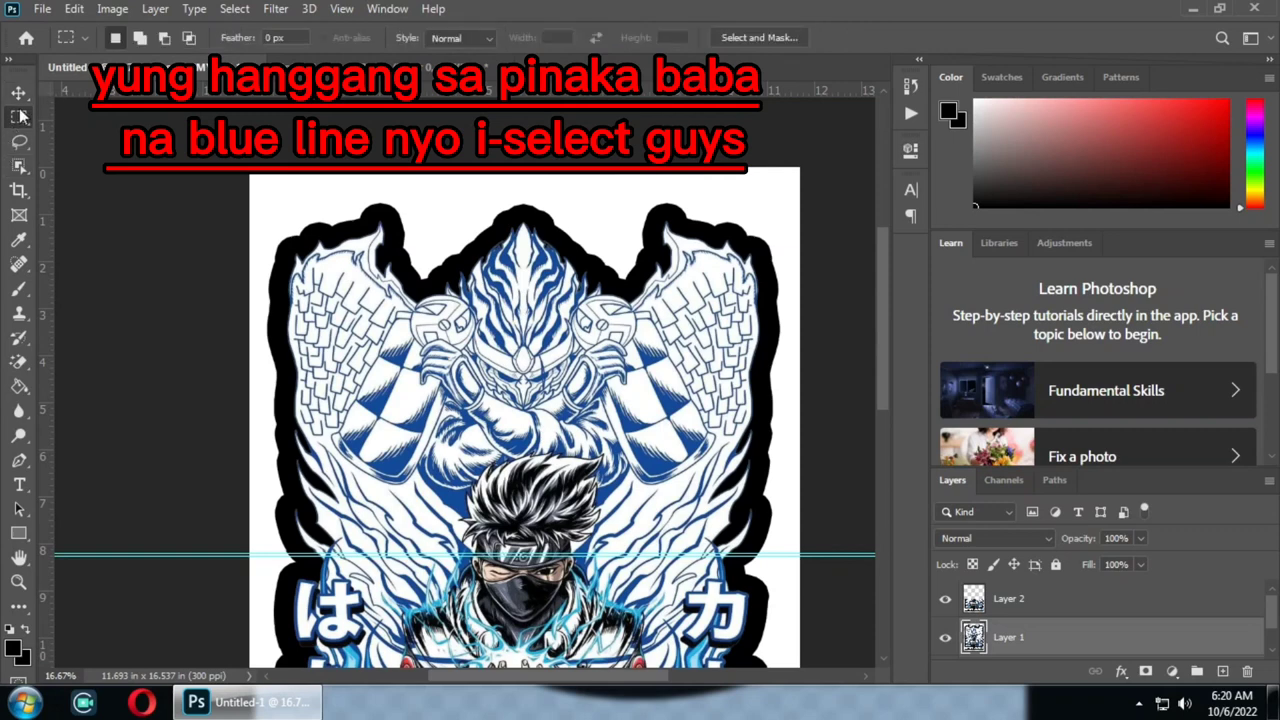
left_click_drag(250, 170, 822, 556)
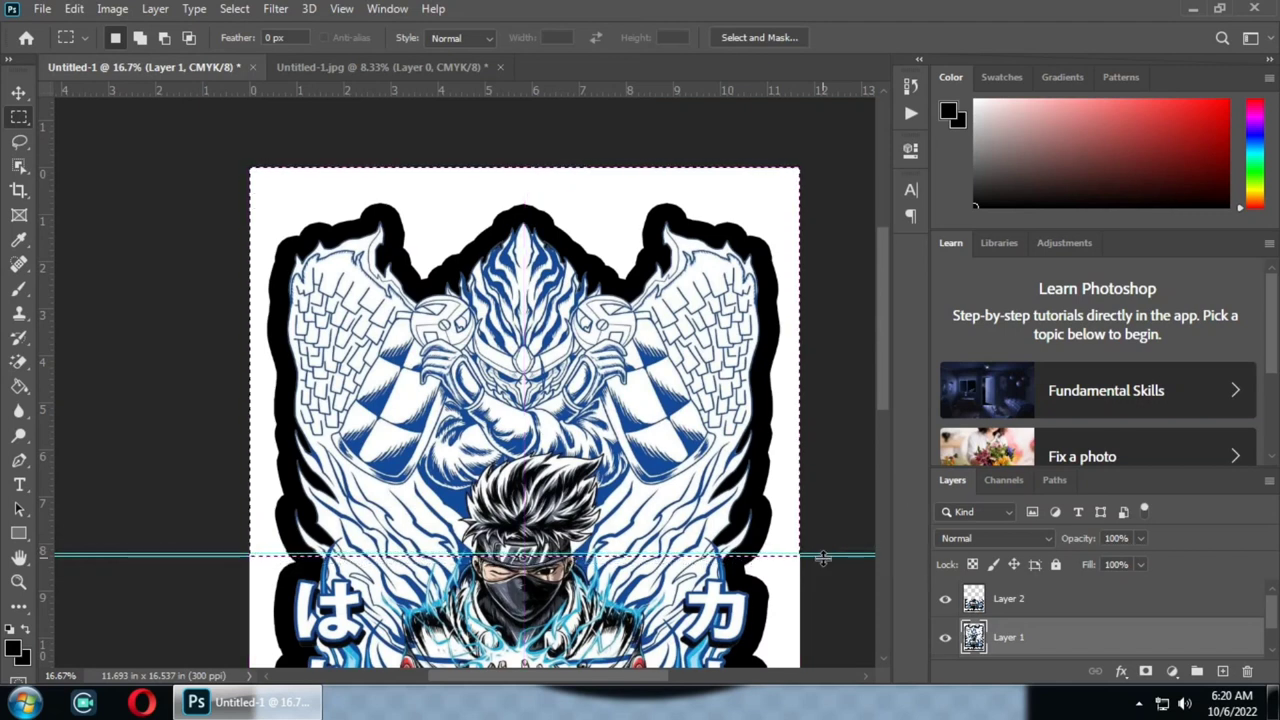
key("ctrl+j")
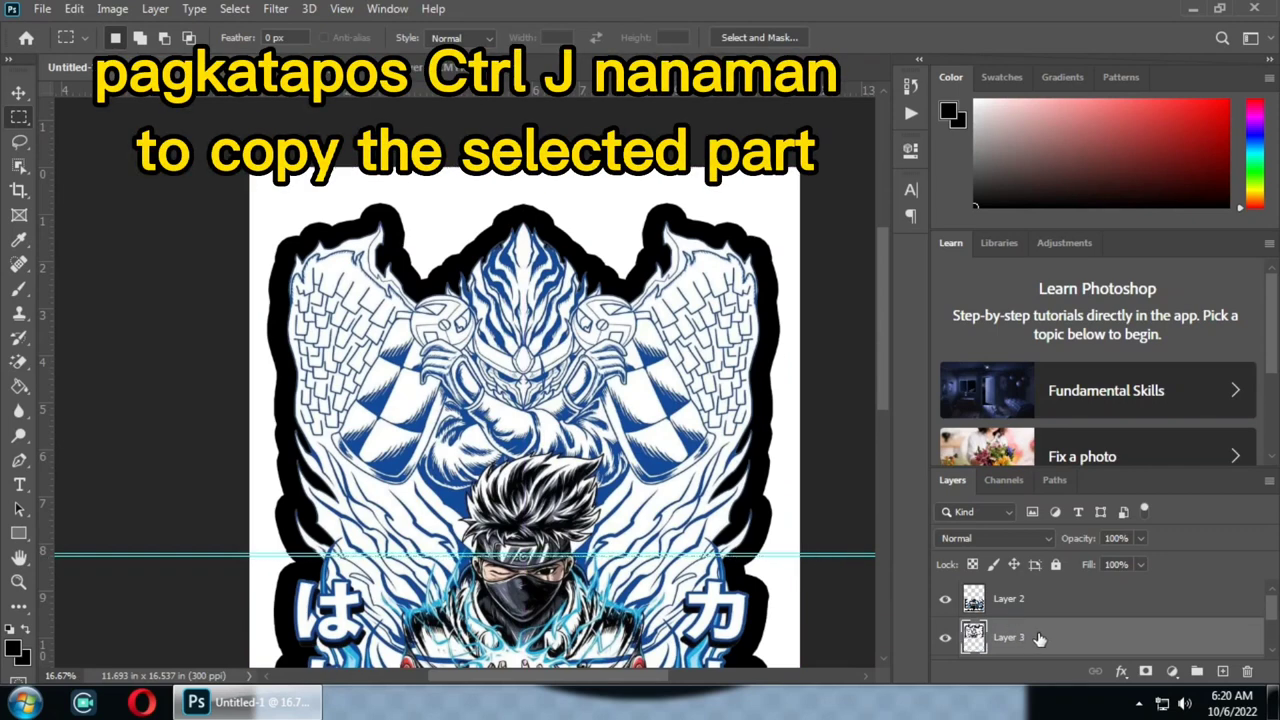
- Delete Layer 1, which holds the original uncut design
scroll(1040, 638, "down", 2)
left_click(1111, 608)
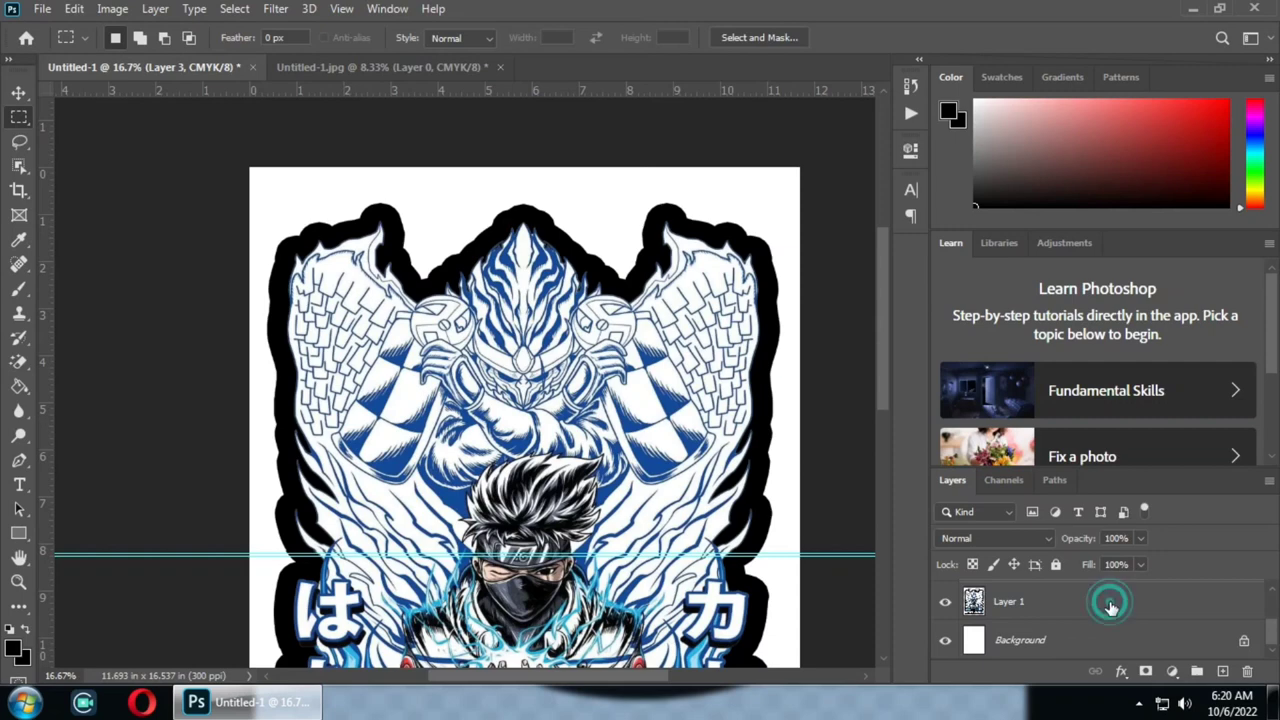
key("Delete")
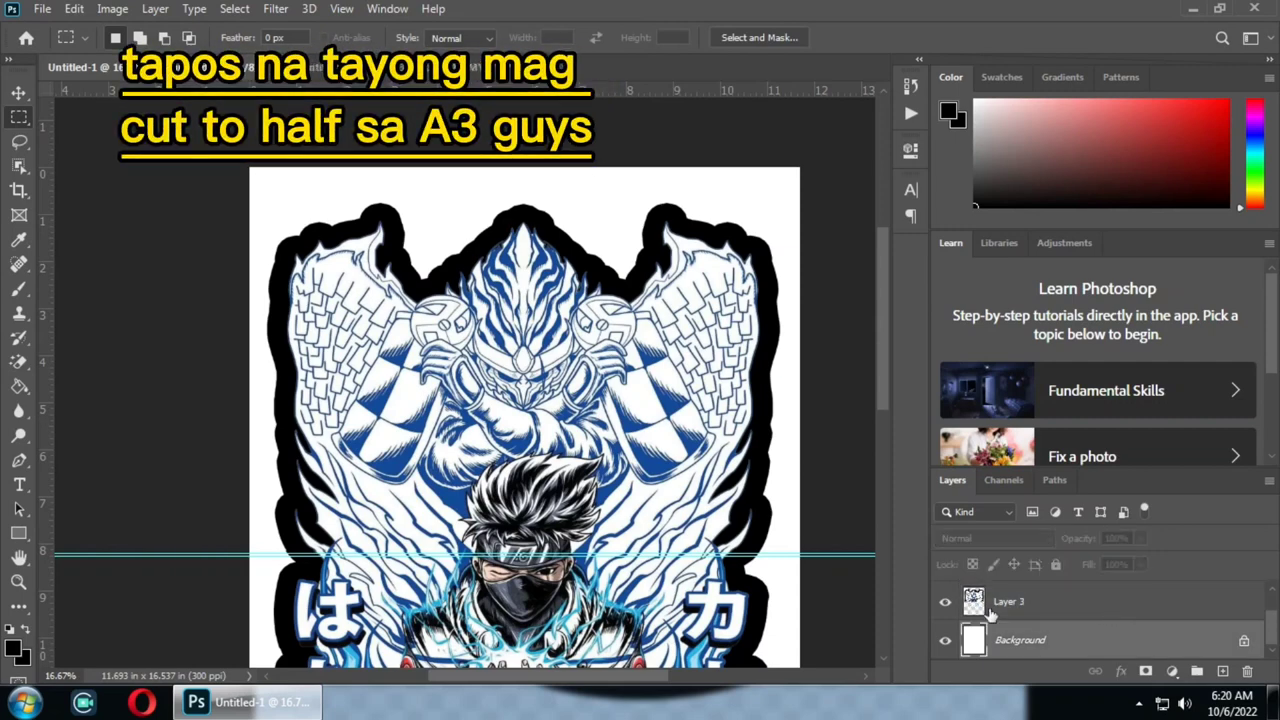
- Create a new A4 print document of 210 x 297 mm at 300 pixels/inch in CMYK Color
key("z")
left_click(280, 500, "alt")
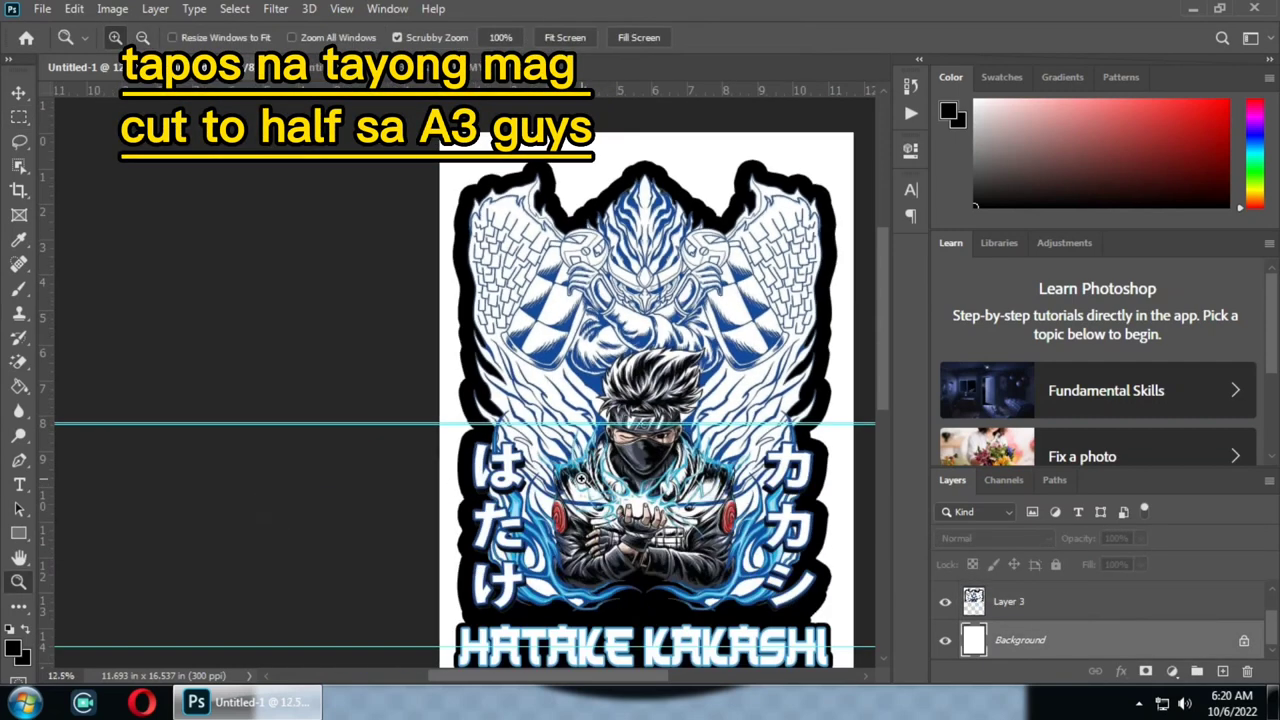
key("v")
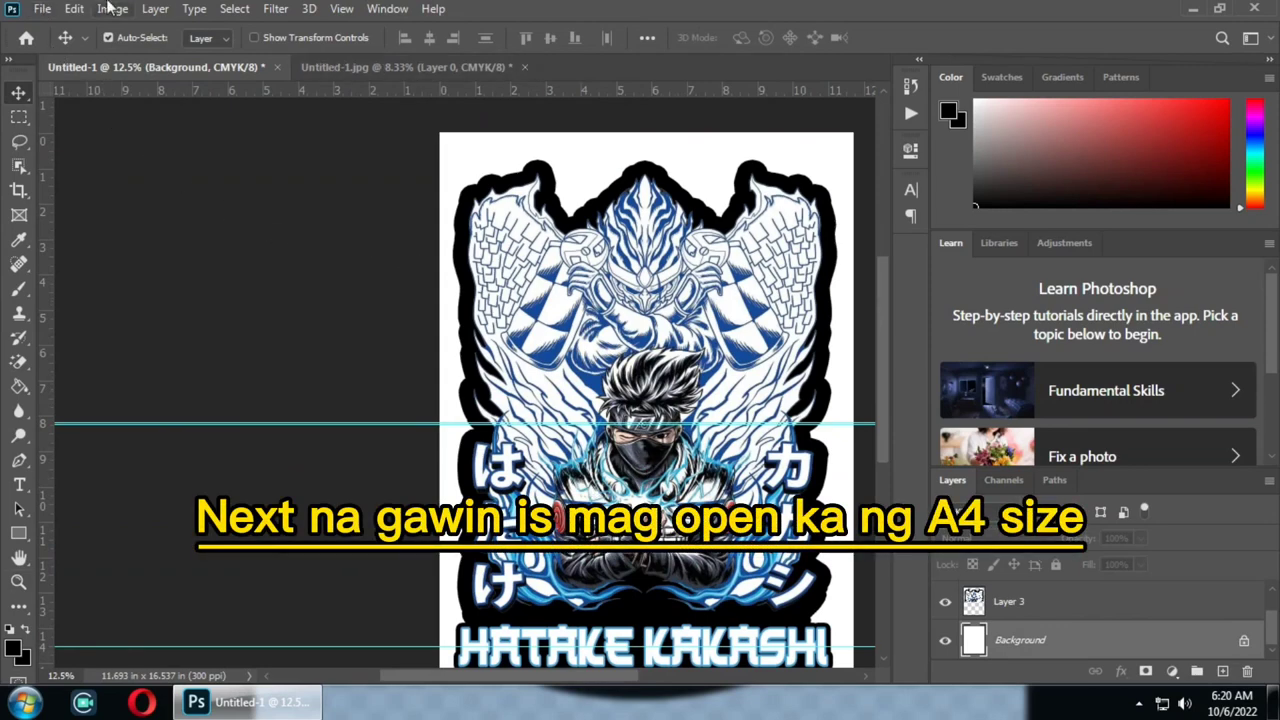
left_click(42, 9)
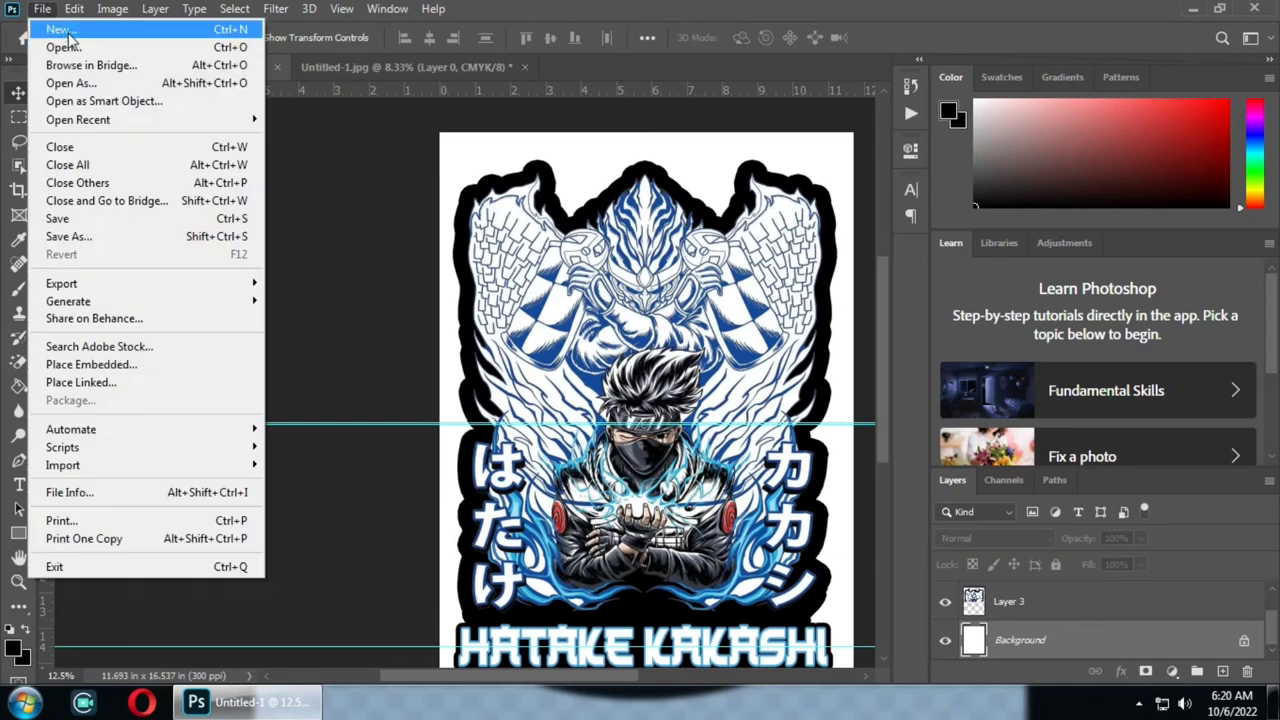
left_click(68, 36)
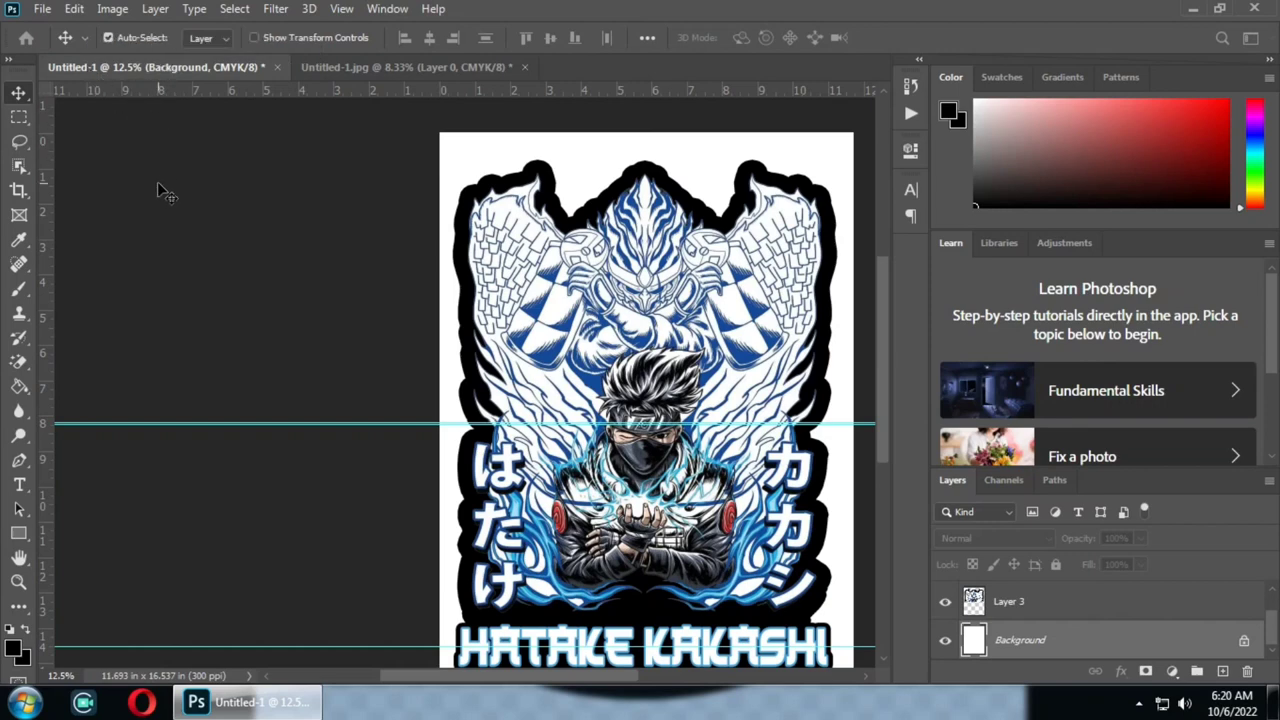
key("ctrl+n")
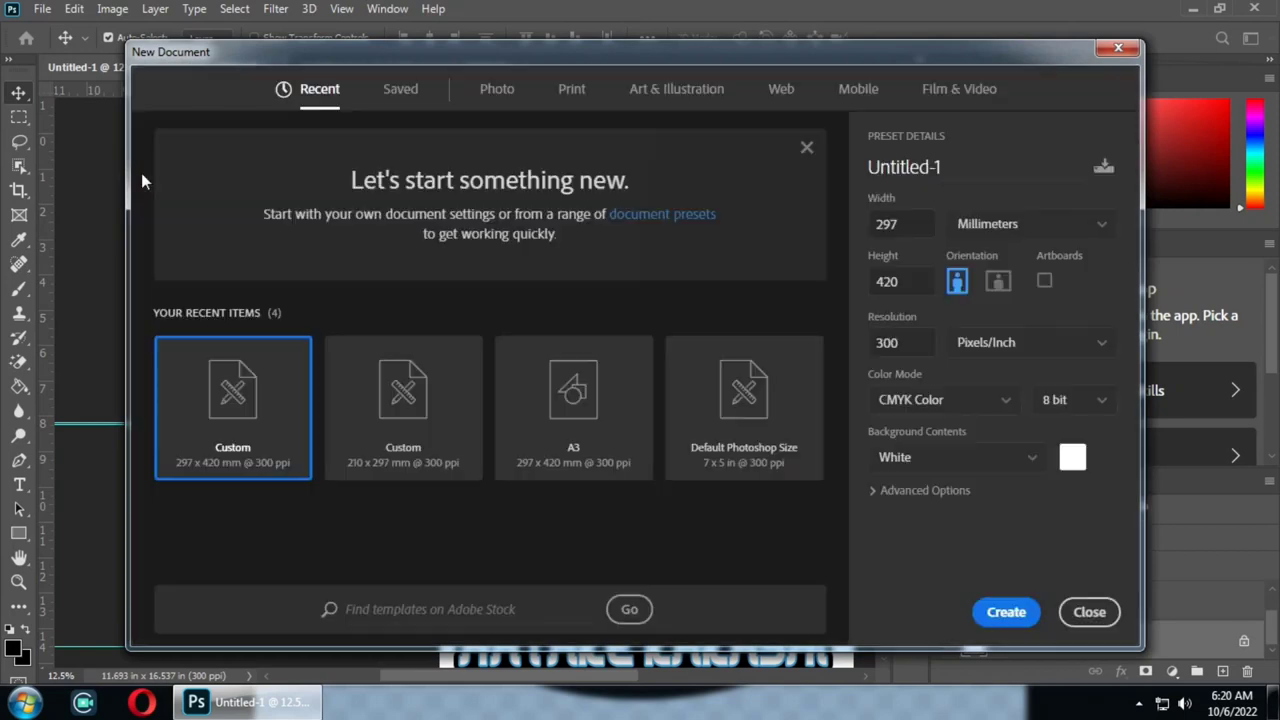
left_click(567, 100)
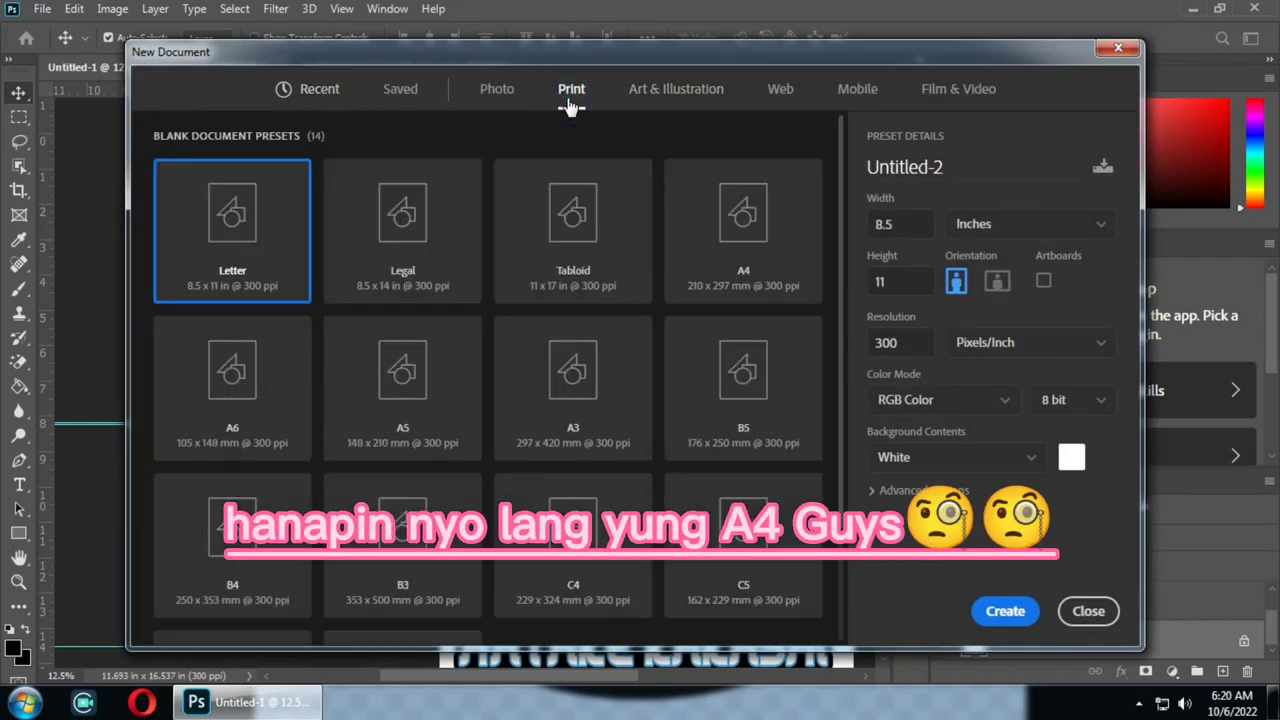
left_click(745, 244)
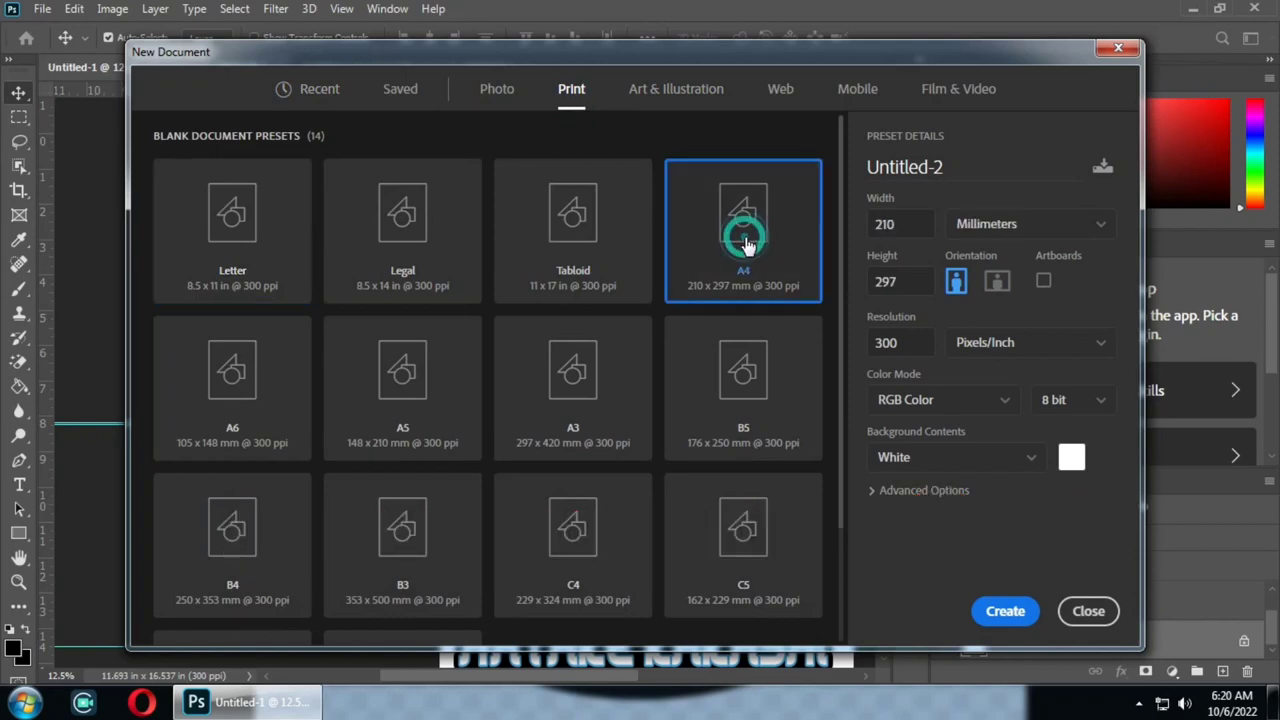
left_click(963, 401)
left_click(960, 530)
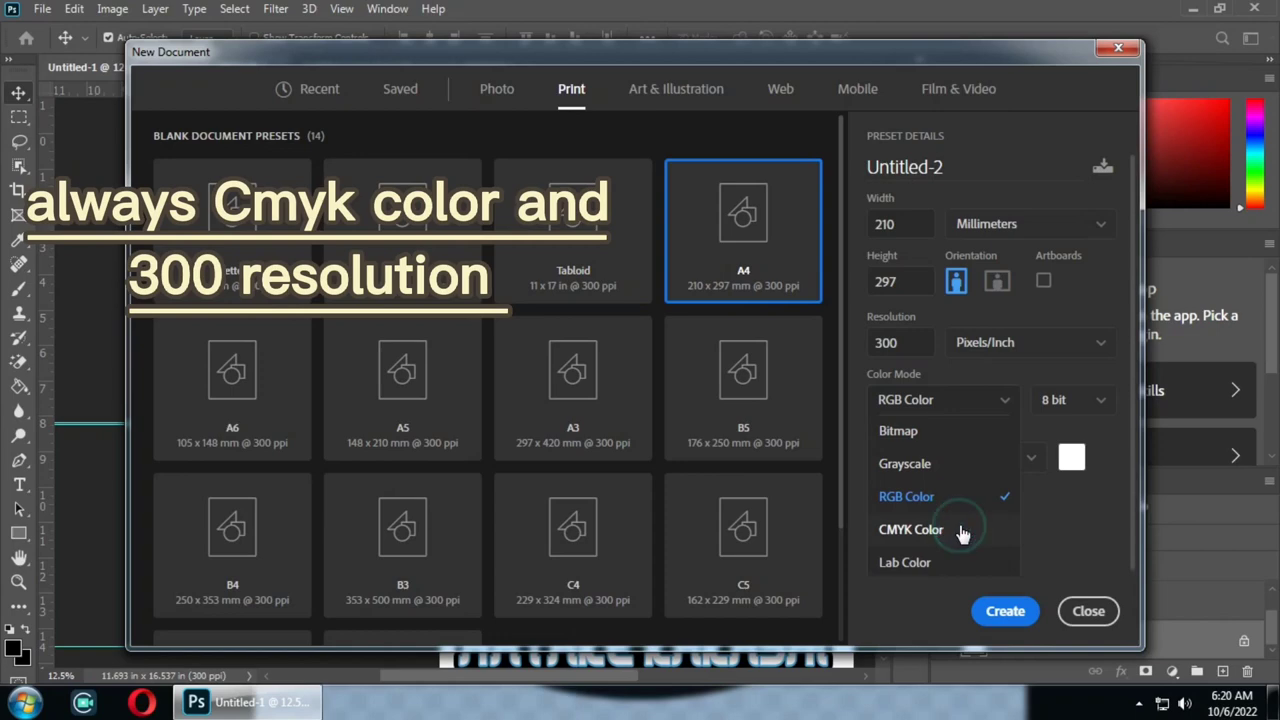
left_click(1000, 613)
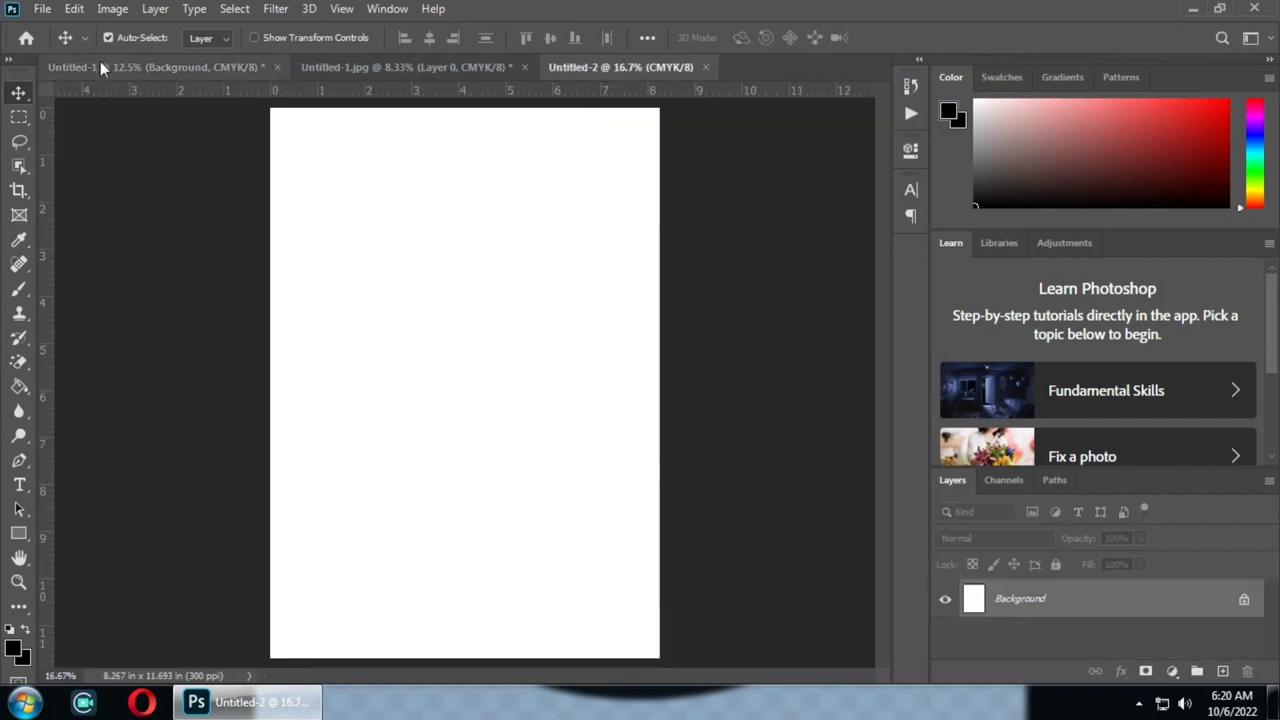
- Bring the upper half of the design into the A4 document Untitled-2 and fit it on the page rotated 90° clockwise
left_click(100, 67)
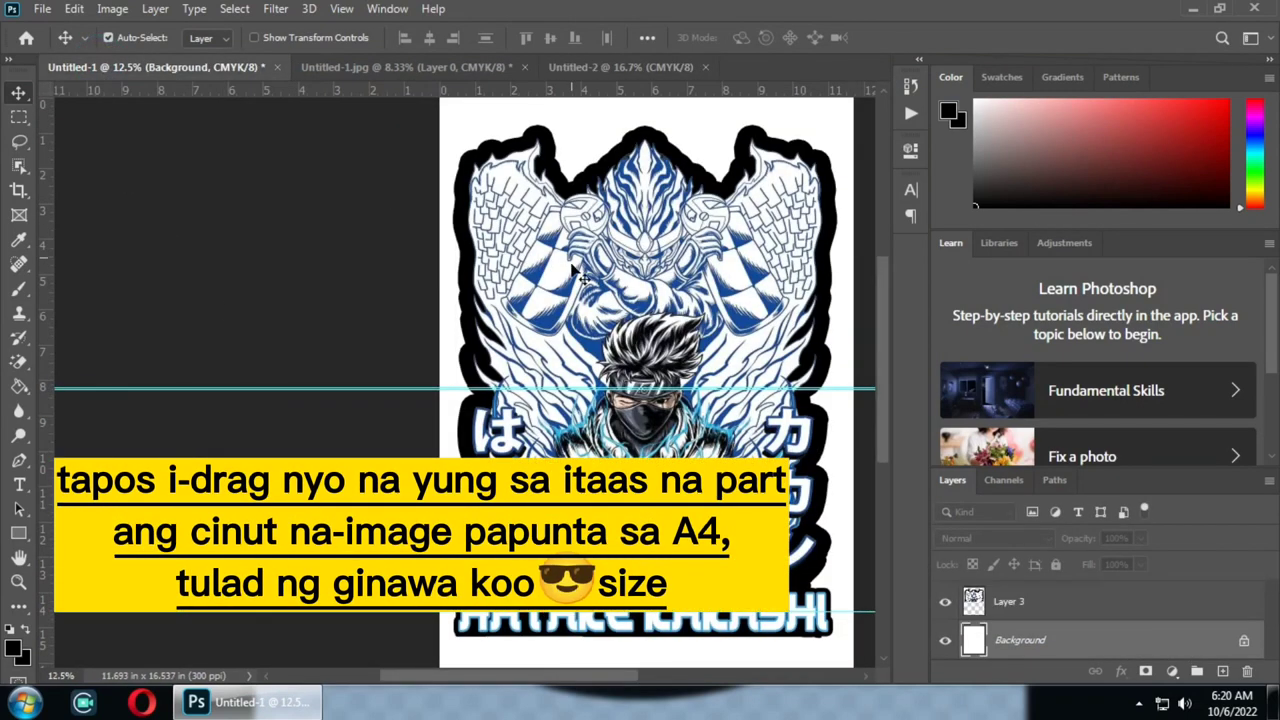
left_click_drag(618, 285, 484, 319)
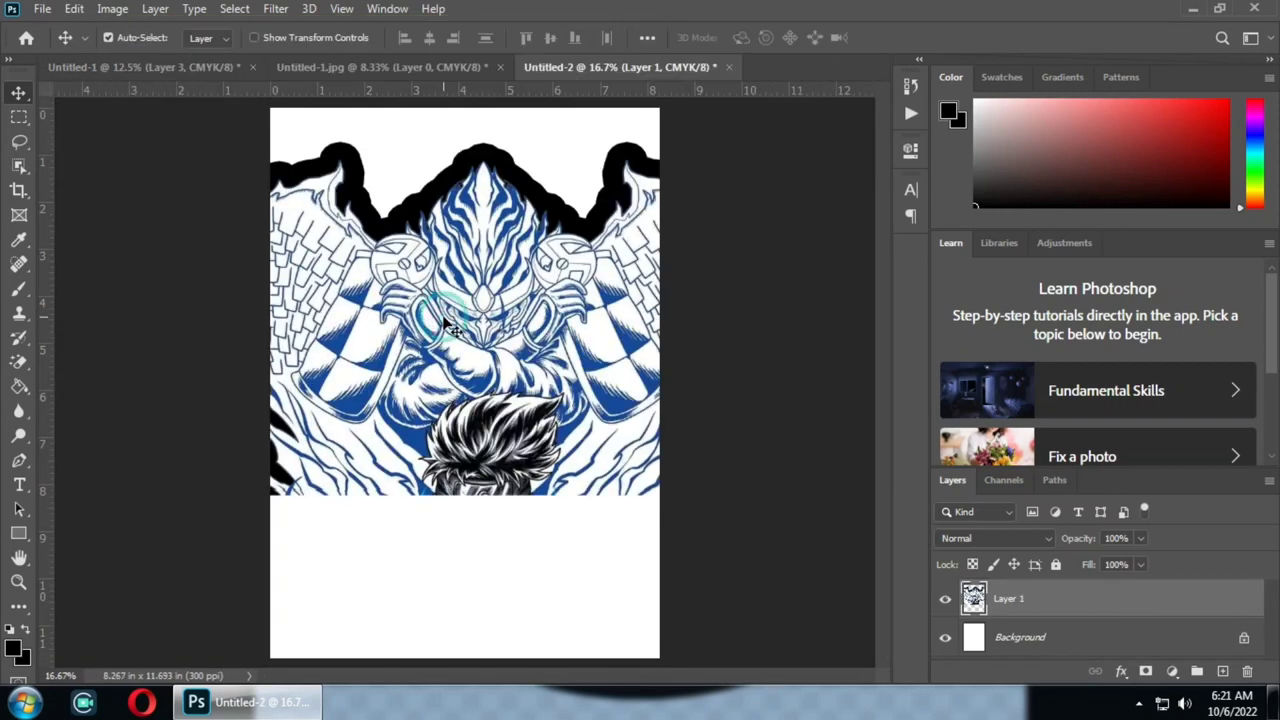
key("ctrl+t")
right_click(446, 320)
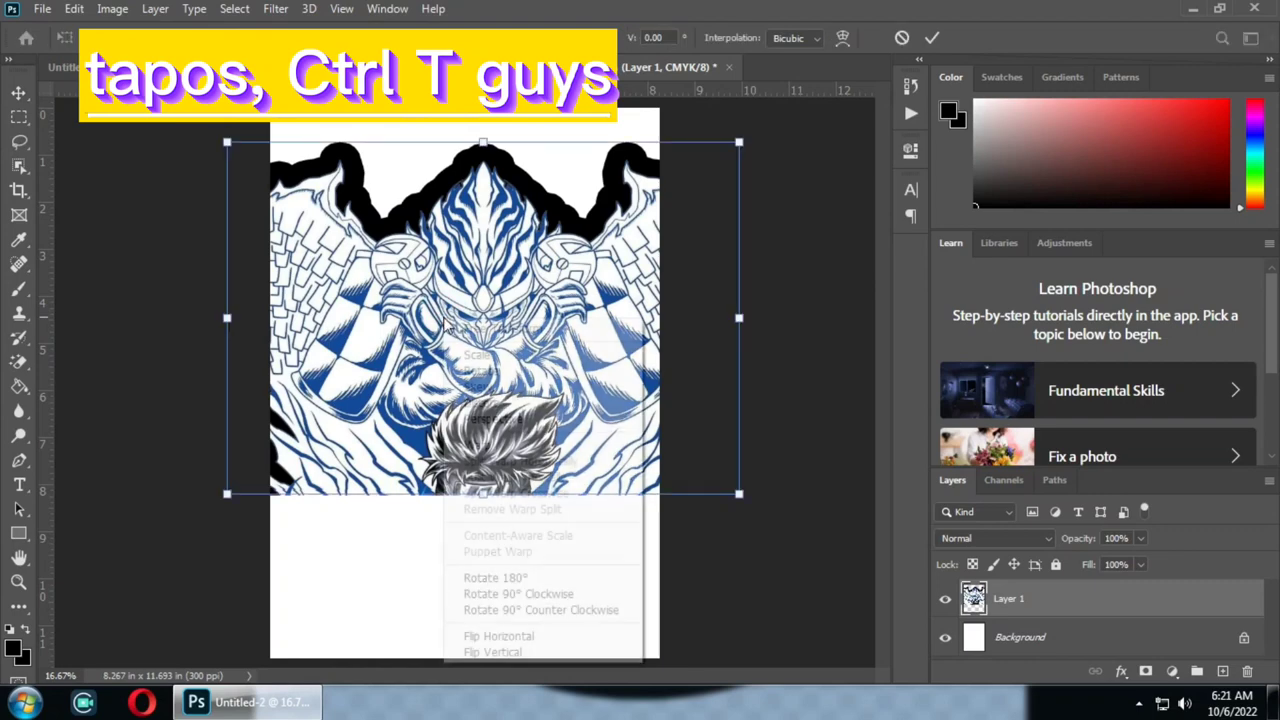
left_click(517, 594)
left_click_drag(439, 380, 440, 417)
key("Return")
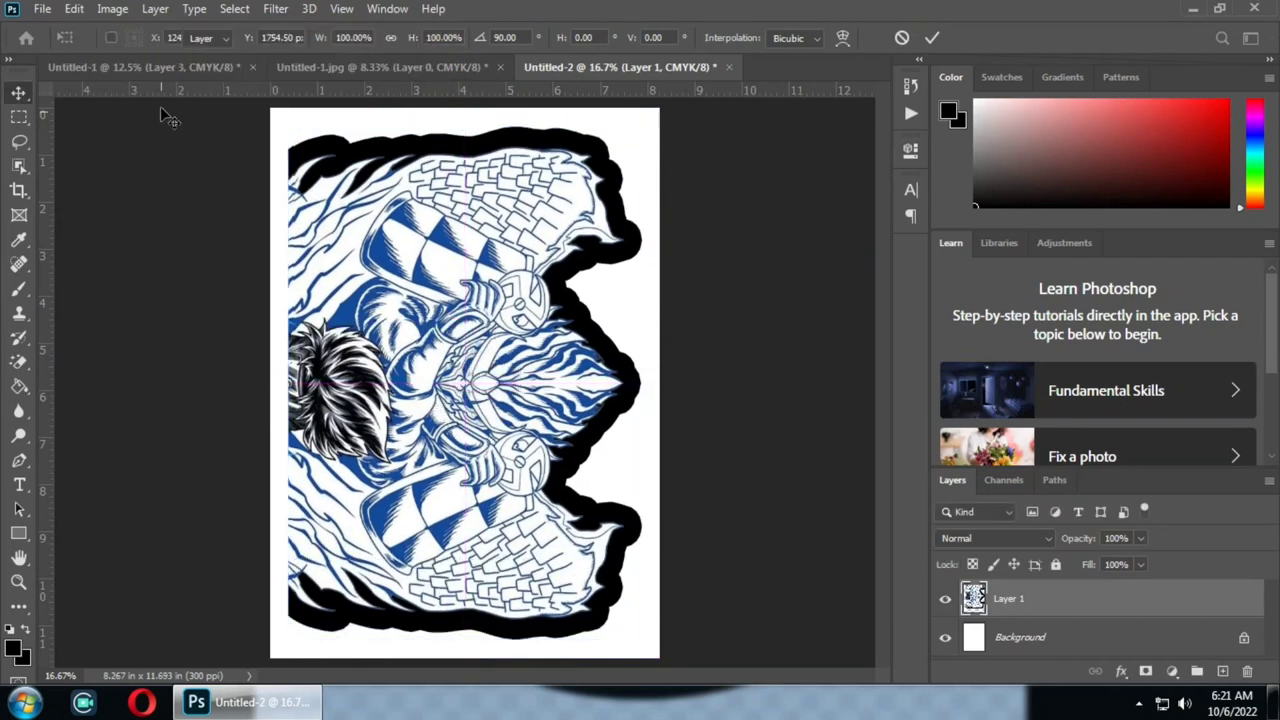
- Bring the lower half of the design into Untitled-2 and reposition it on the page rotated 90° clockwise
left_click(162, 73)
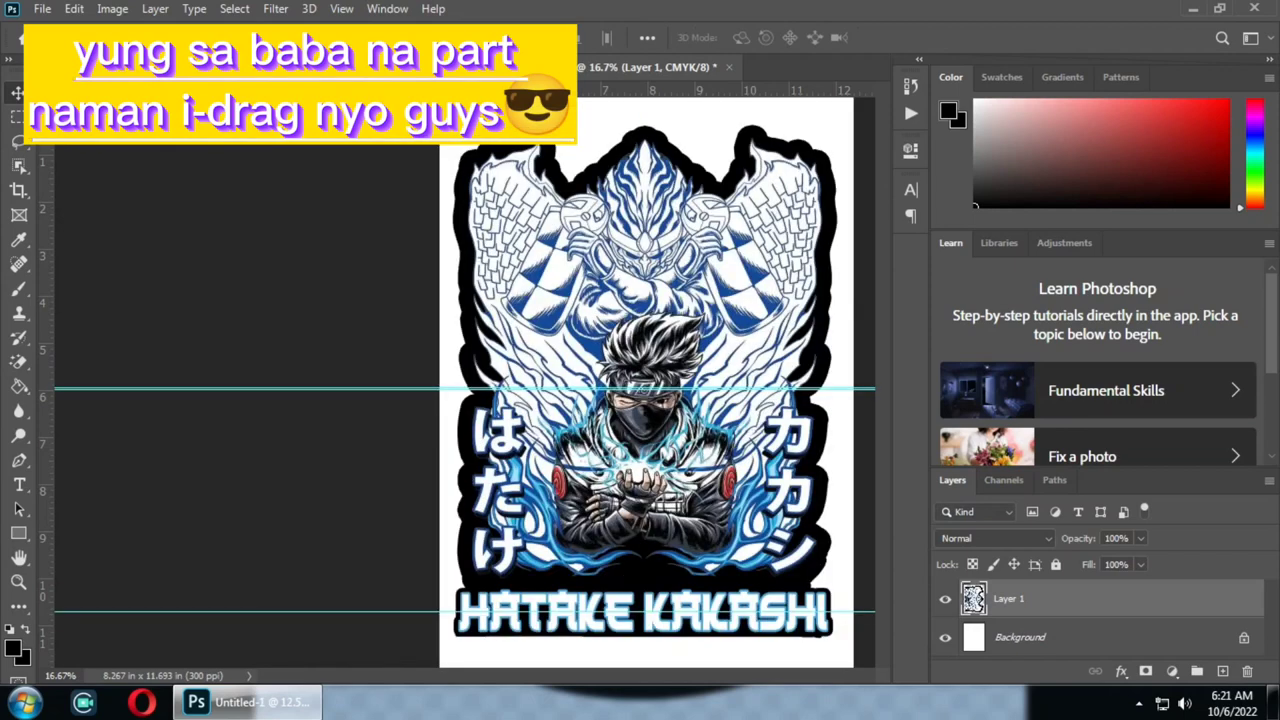
left_click_drag(583, 452, 406, 219)
left_click_drag(270, 405, 277, 406)
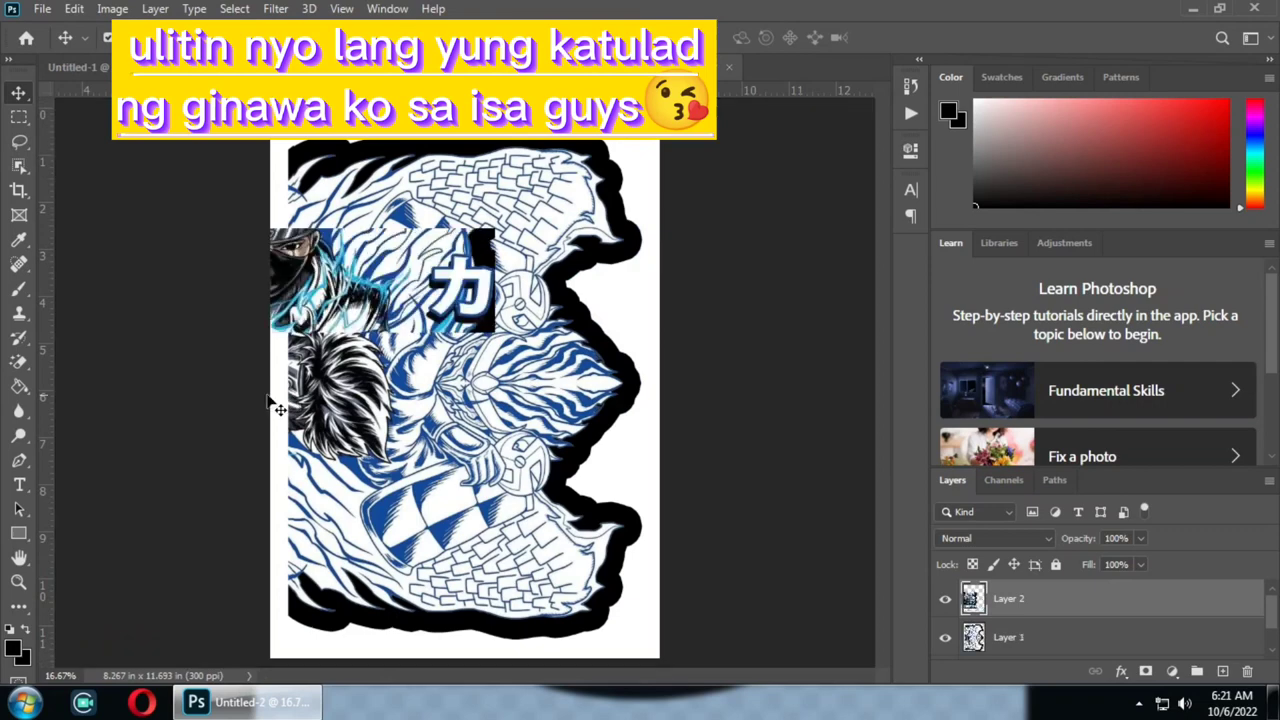
key("ctrl+t")
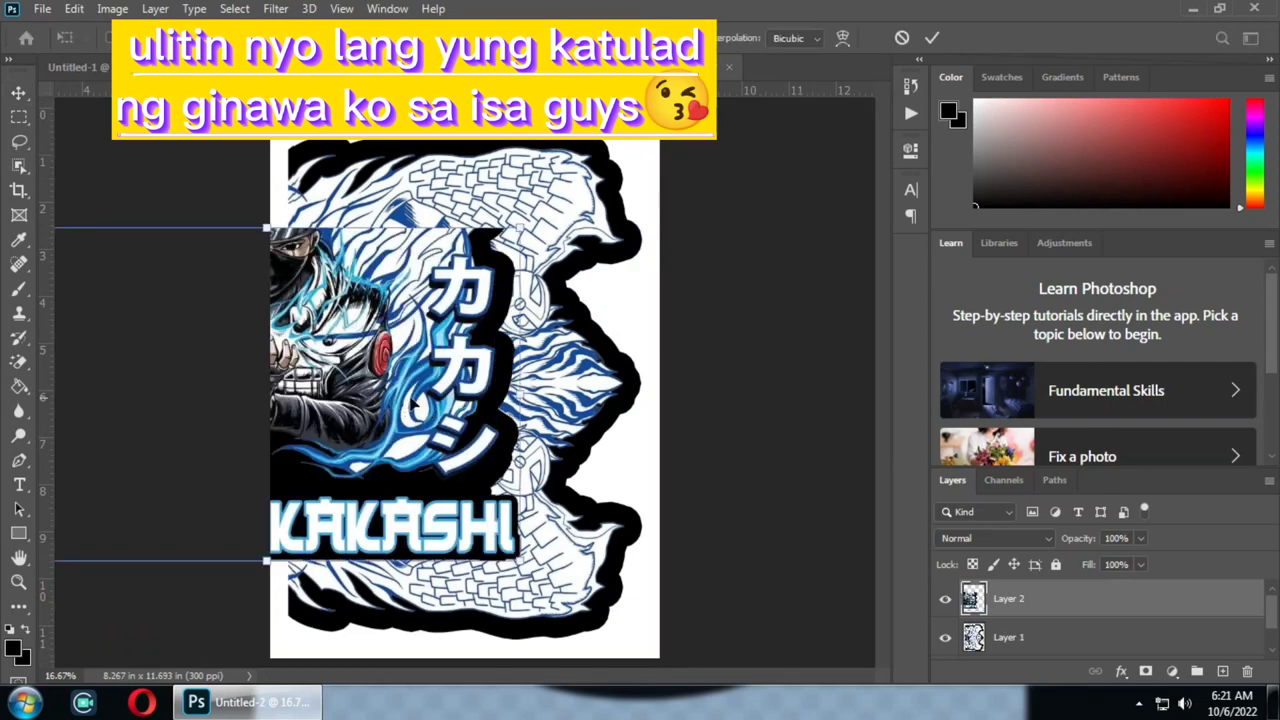
right_click(415, 405)
left_click(446, 332)
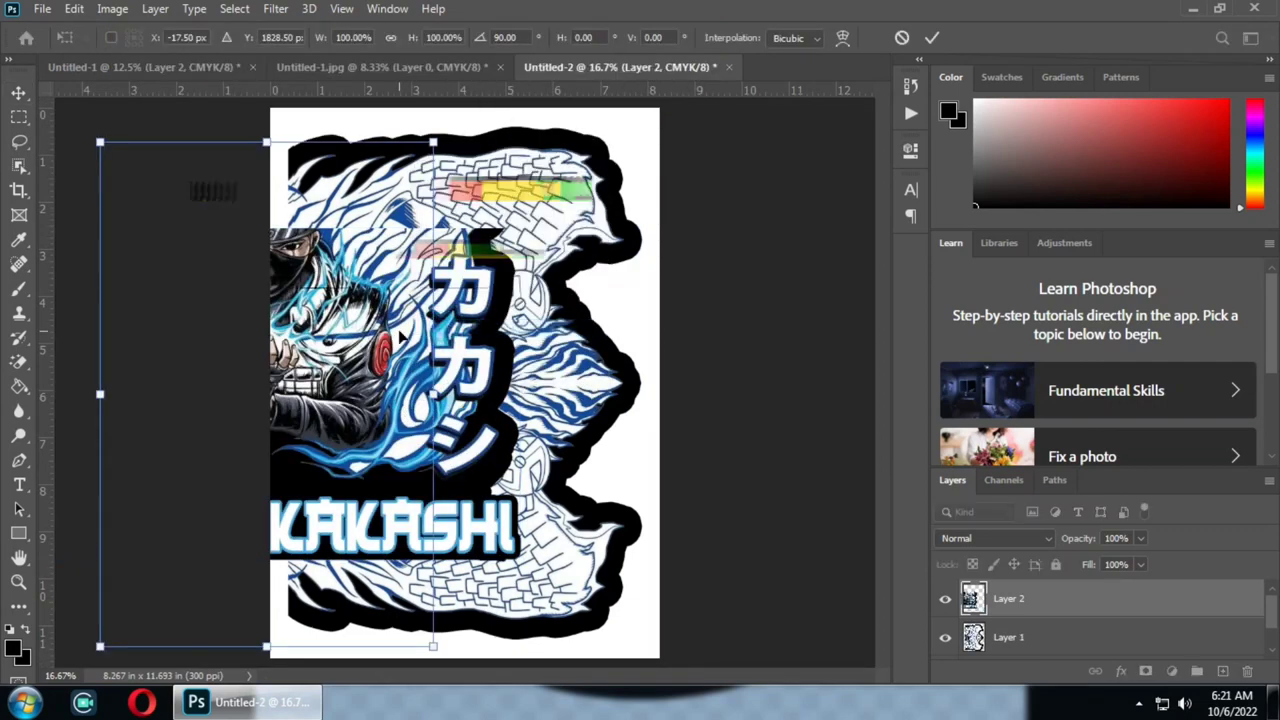
left_click_drag(196, 318, 278, 319)
key("Return")
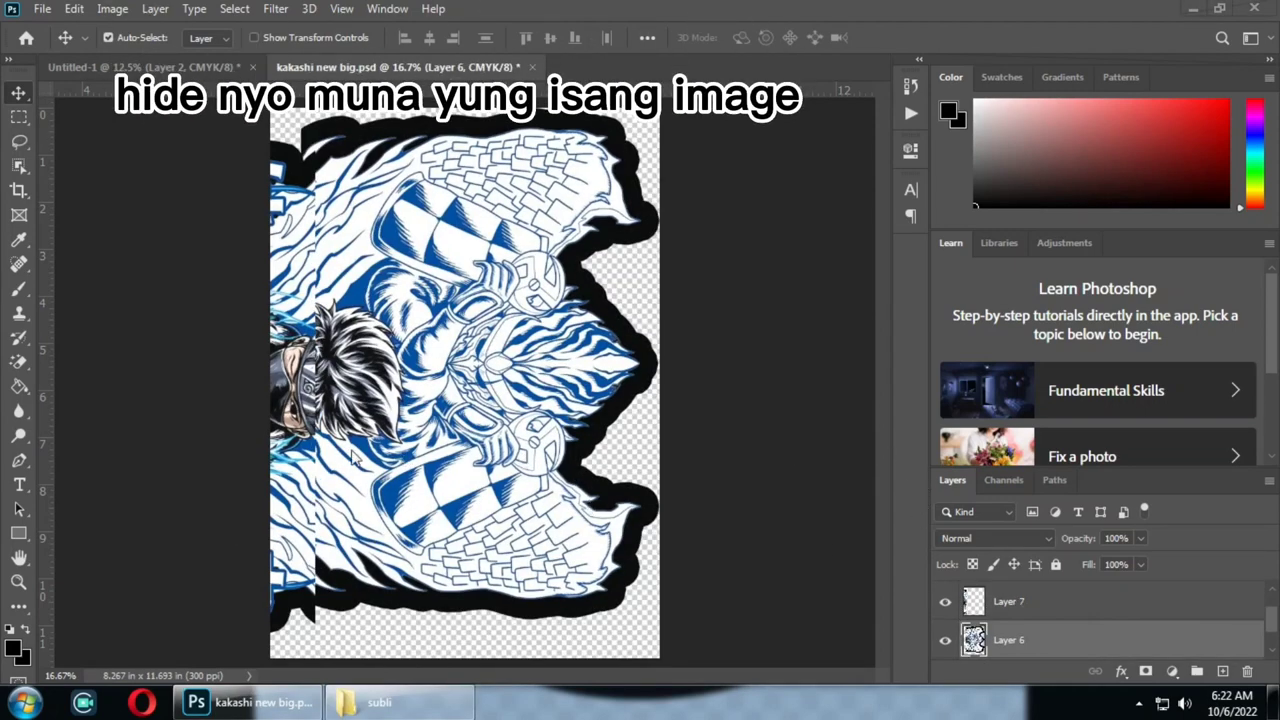
- Hide Layer 7, the lower-half piece, in kakashi new big.psd
left_click(297, 392)
left_click(289, 380)
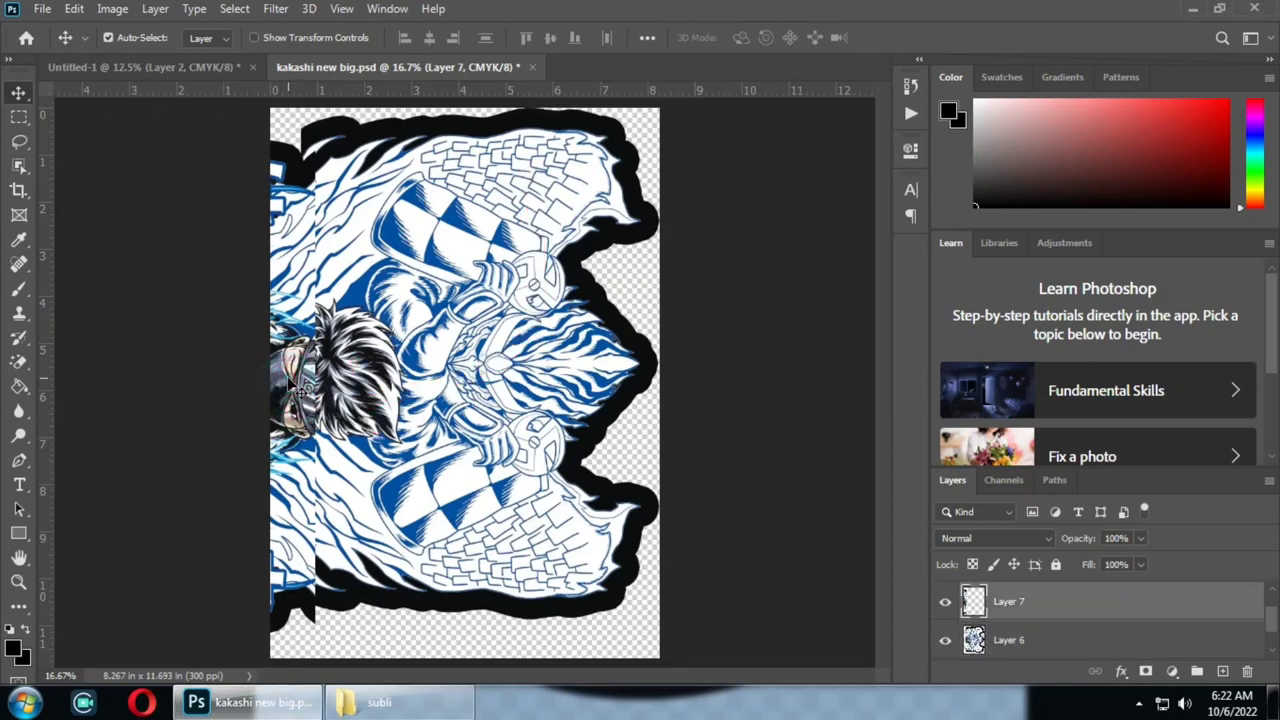
left_click(944, 603)
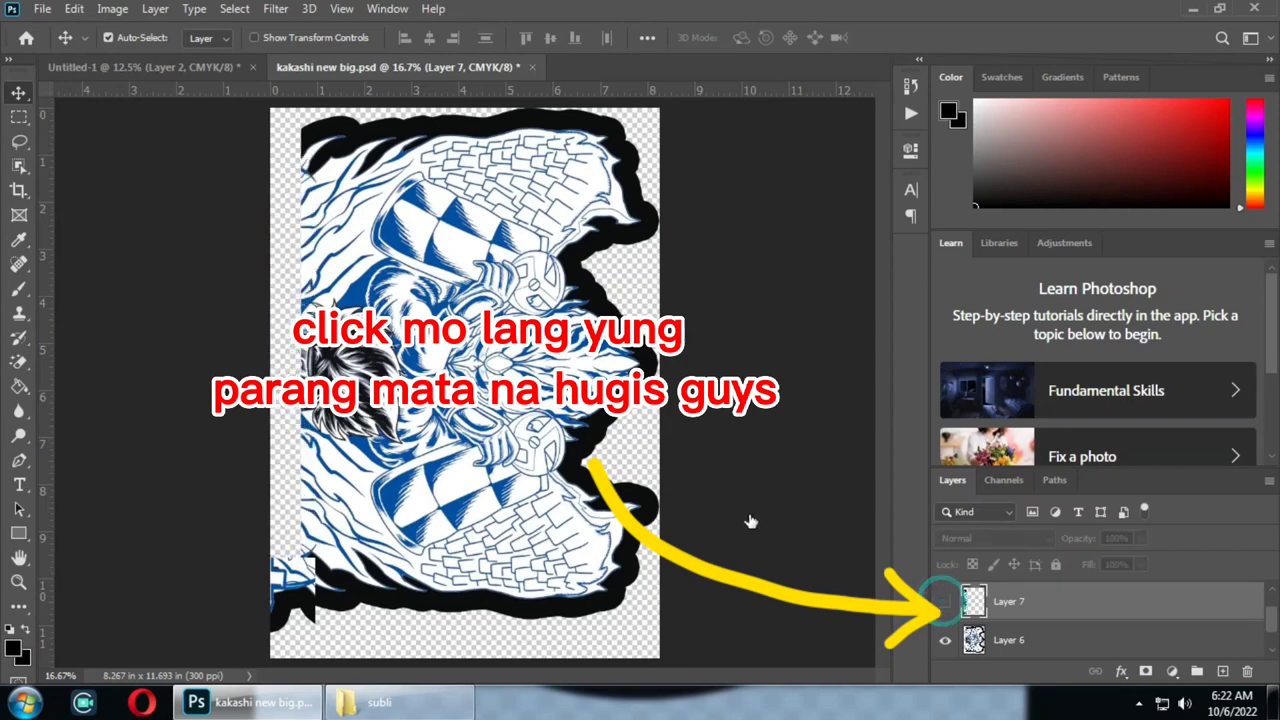
- Nudge the upper-half piece on Layer 6 left until it is closer to the page's left edge
left_click(445, 372)
key("Left")
key("Left")
key("Left")
key("Left")
key("Left")
key("Left")
key("Left")
key("Left")
key("Left")
key("Left")
key("Left")
key("Left")
key("Left")
key("Left")
key("Left")
key("Left")
key("Left")
key("Left")
key("Left")
key("Left")
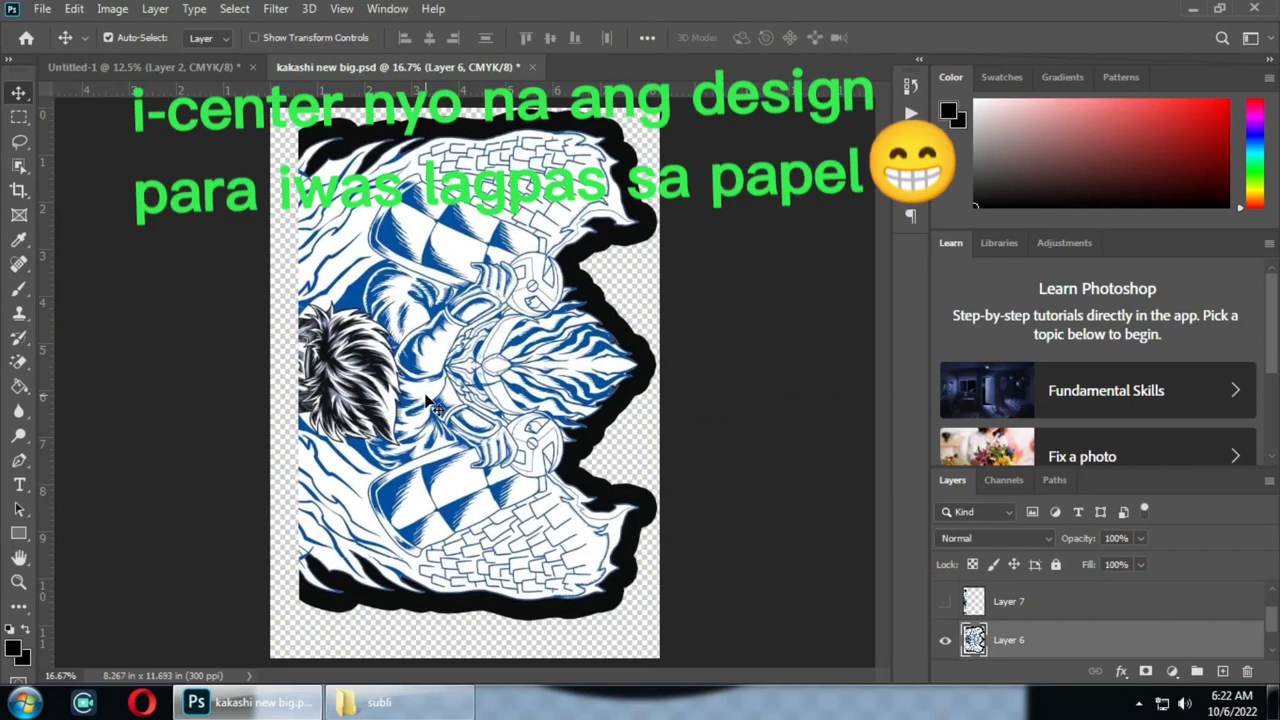
key("Left")
key("Left")
key("Left")
key("Left")
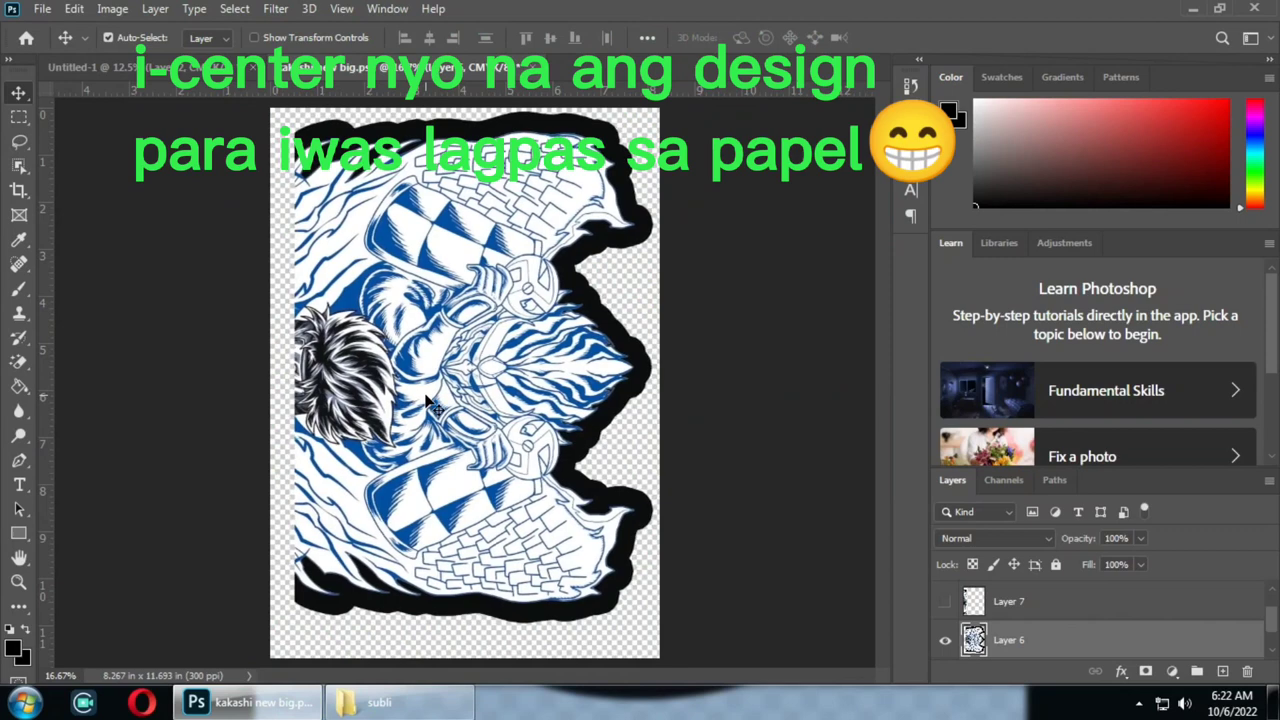
key("Left")
key("Left")
key("Left")
key("Left")
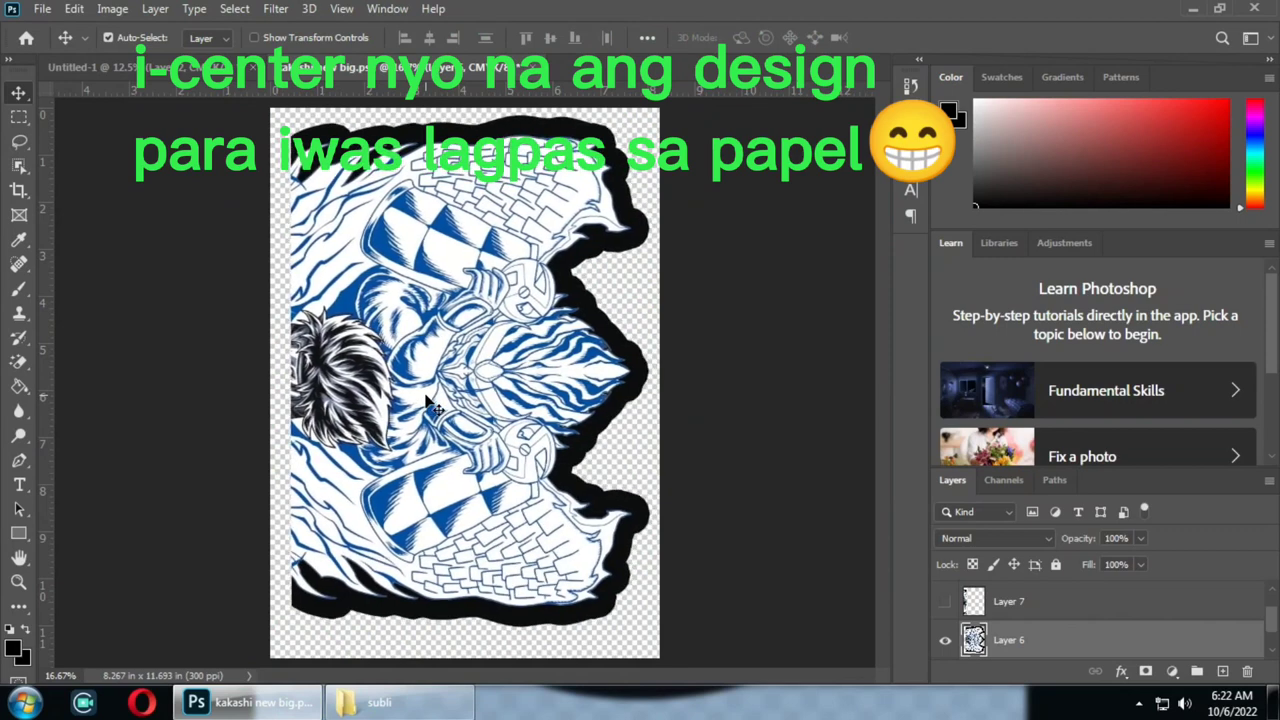
key("Left")
key("Left")
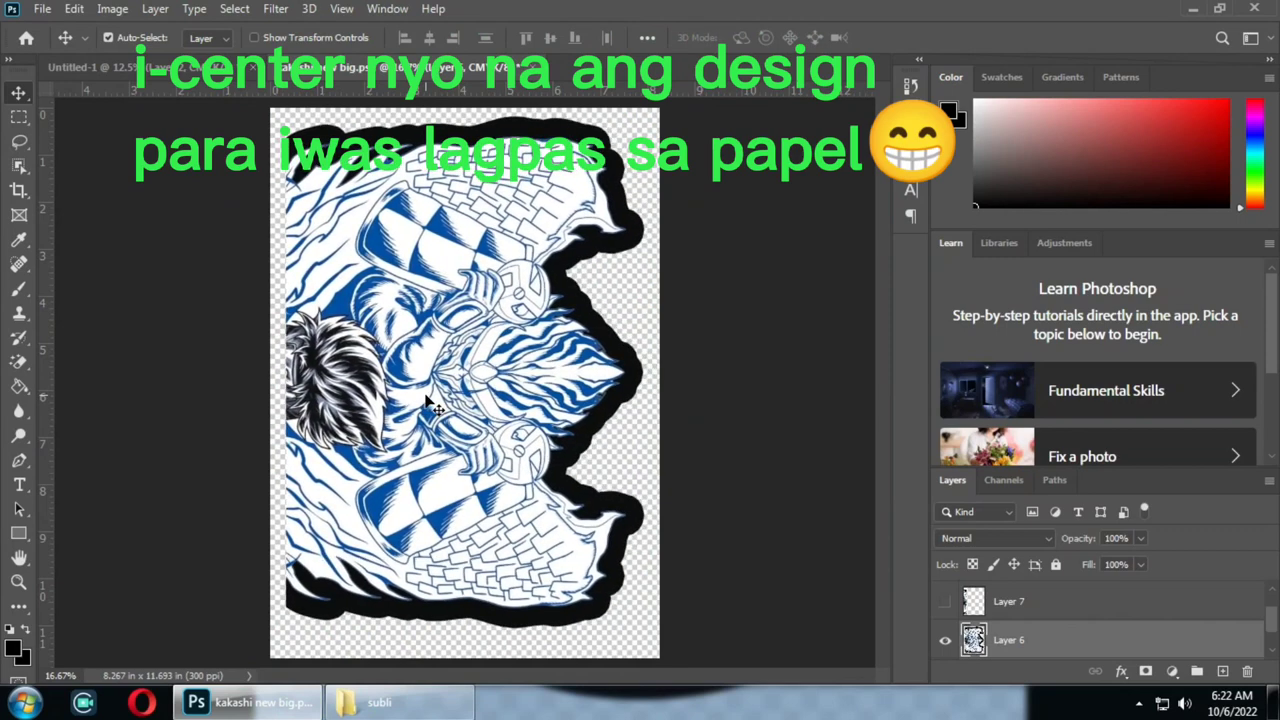
- Nudge the upper-half piece down and slightly further left to centre it on the A4 page
key("Down")
key("Down")
key("Down")
key("Down")
key("Down")
key("Down")
key("Down")
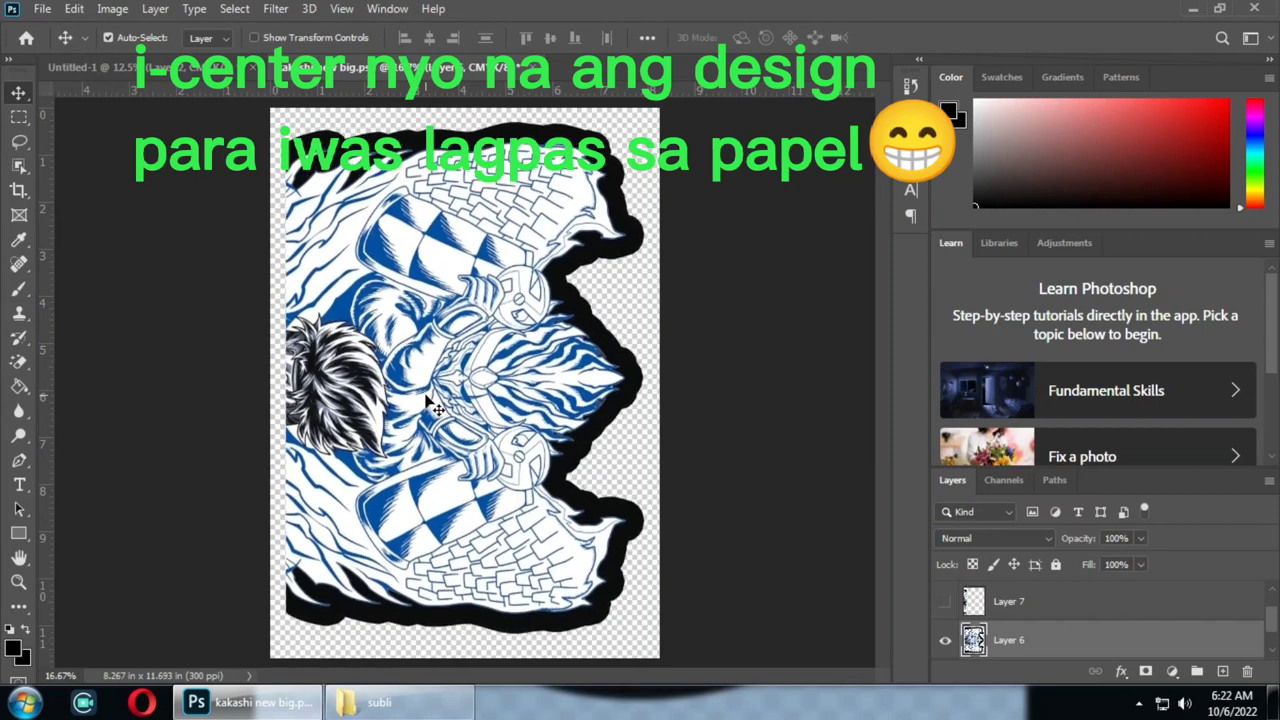
key("Down")
key("Down")
key("Down")
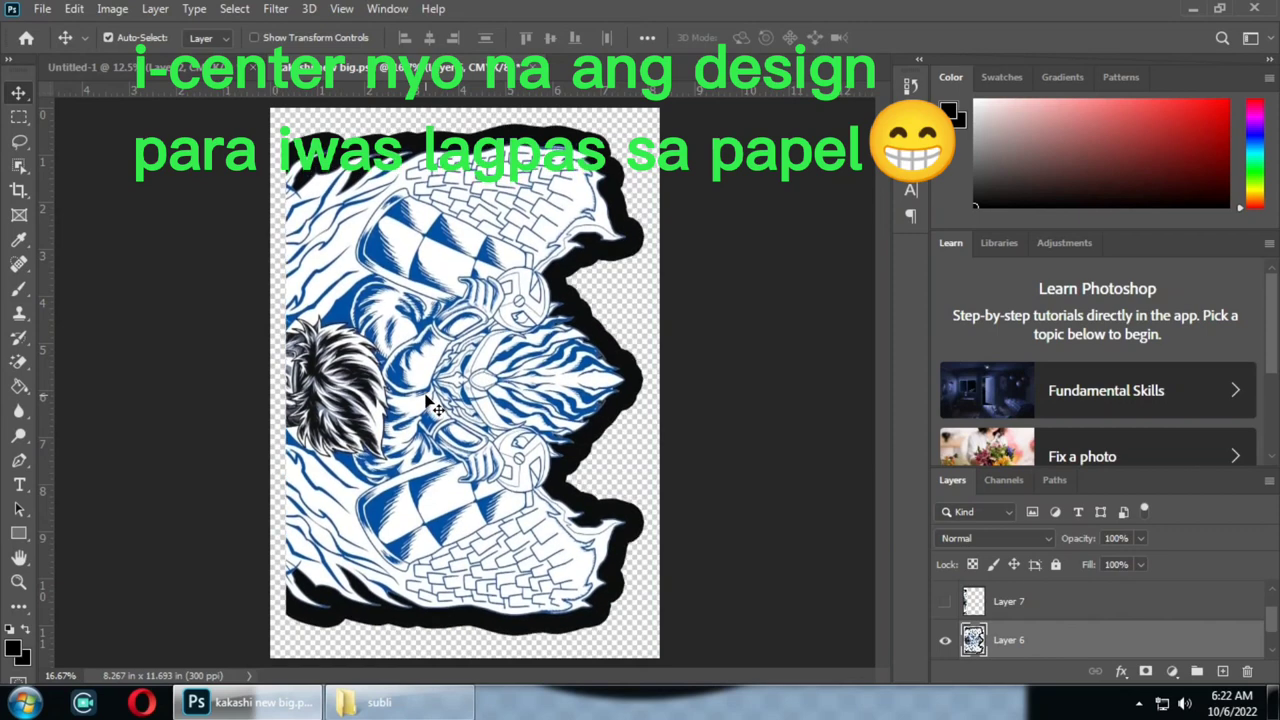
key("Left")
key("Left")
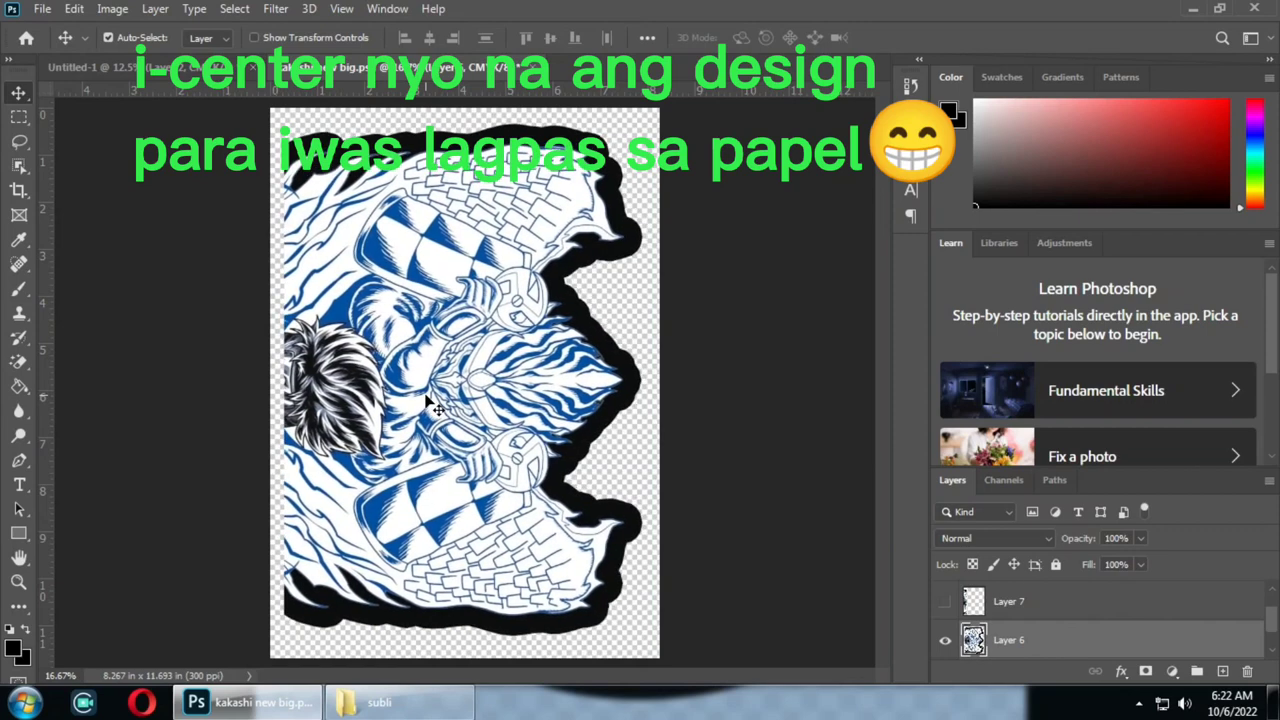
- Show Layer 7 again and move the lower-half piece left to roughly meet the cut edge of Layer 6
left_click(944, 603)
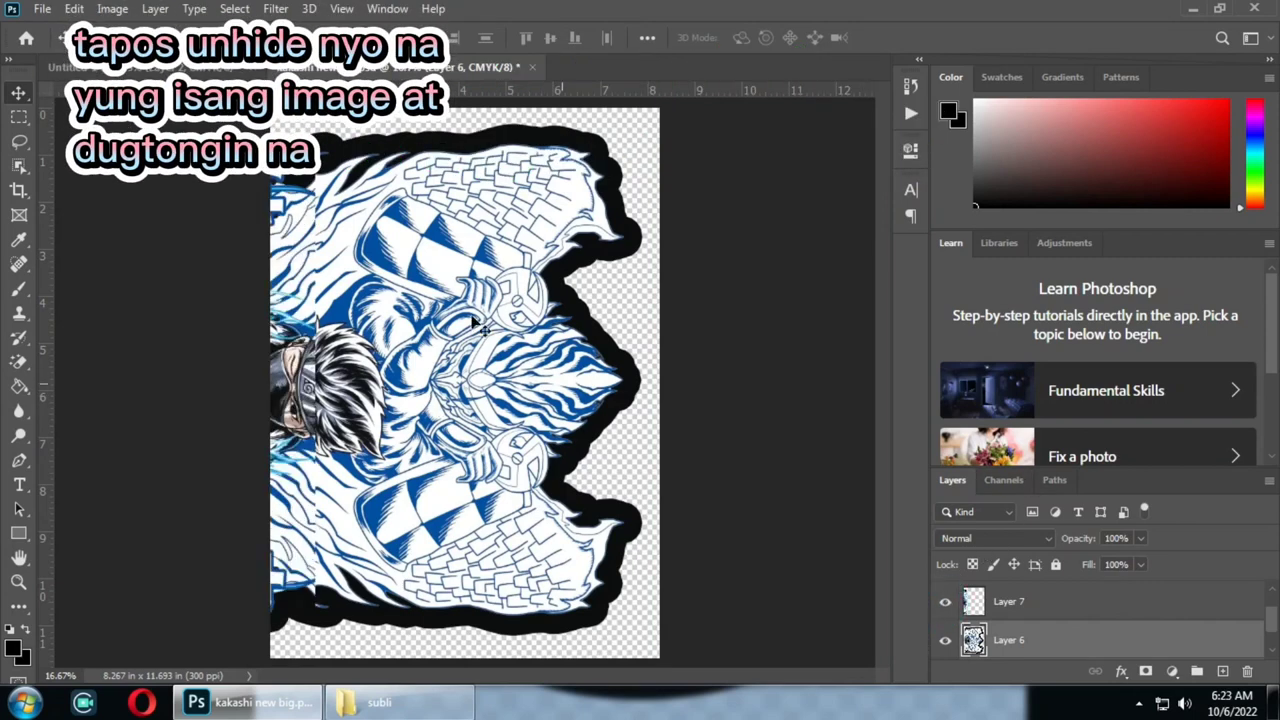
left_click_drag(294, 302, 264, 301)
key("z")
left_click(272, 302)
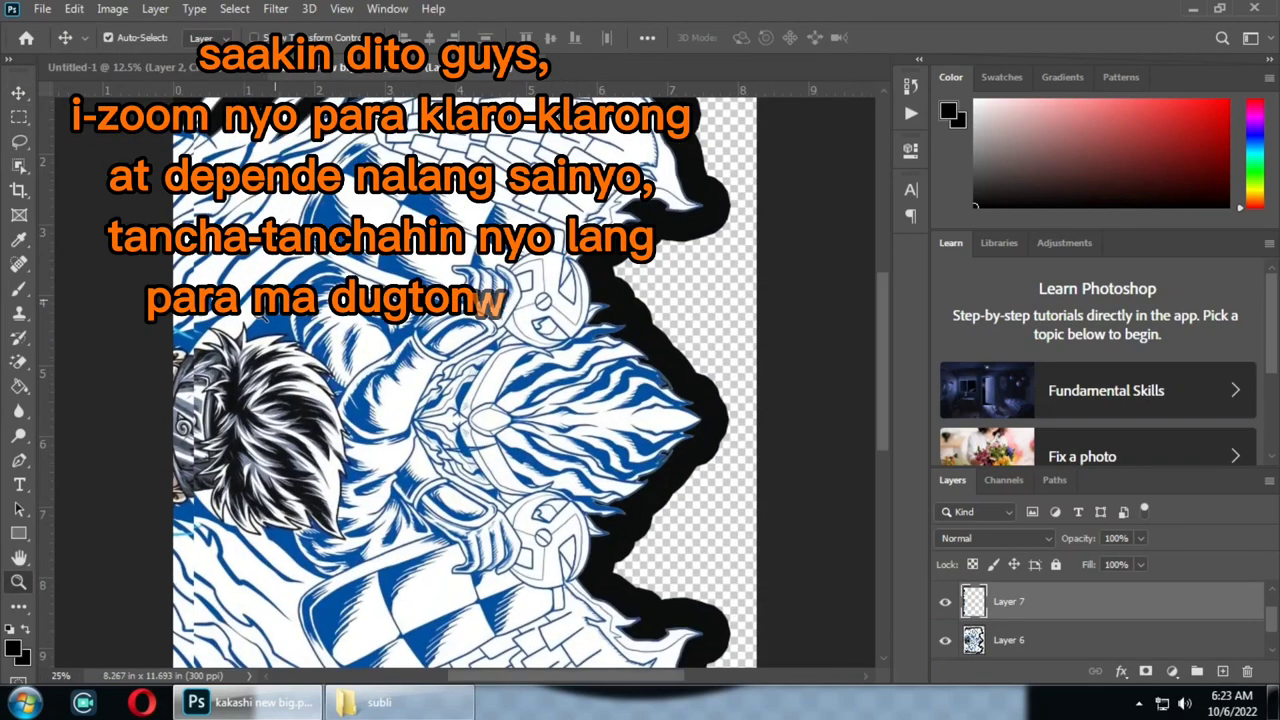
left_click(262, 311)
scroll(140, 355, "up", 5)
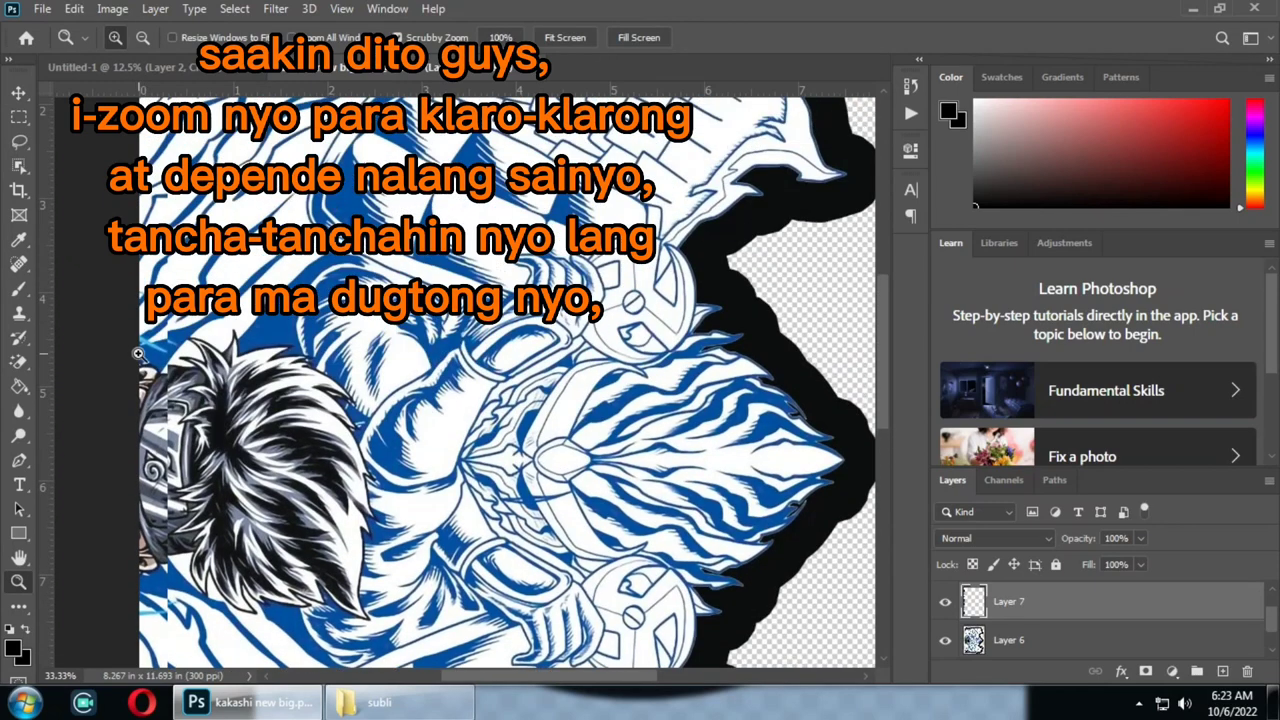
scroll(174, 279, "up", 2)
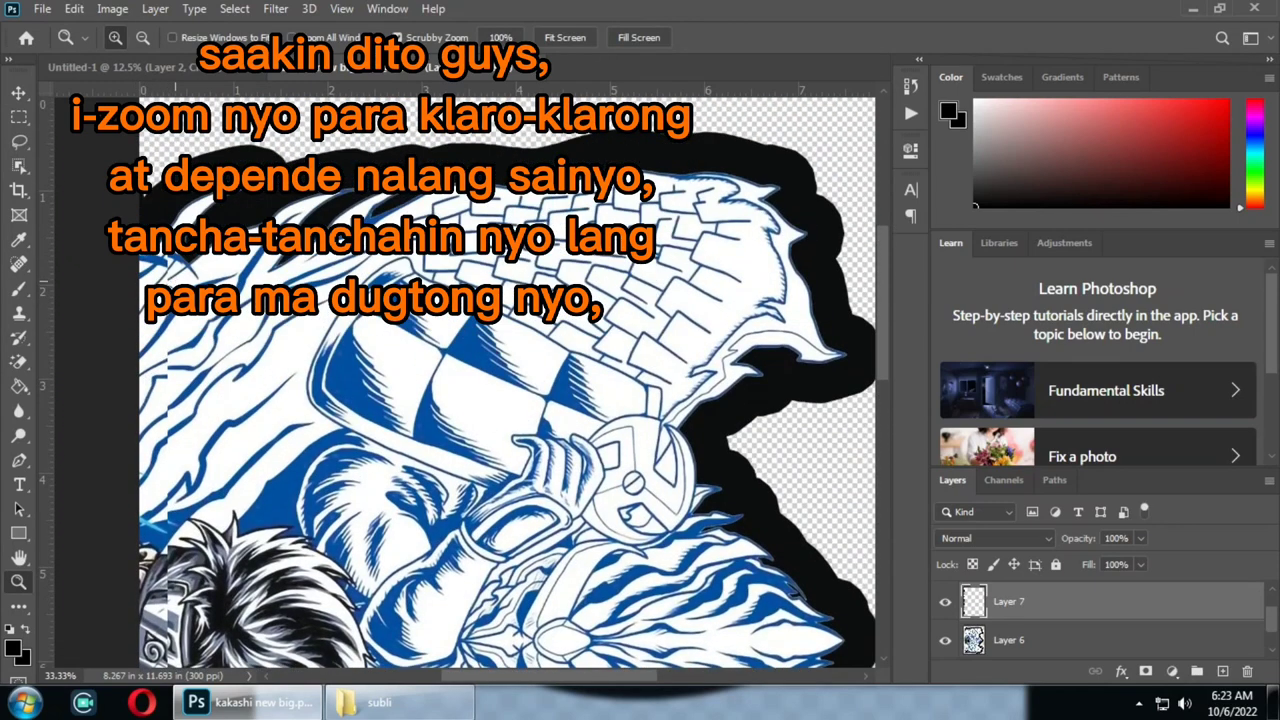
- Fine-tune Layer 7 horizontally in small nudges until its flames and headband line up with Layer 6 at the seam
key("v")
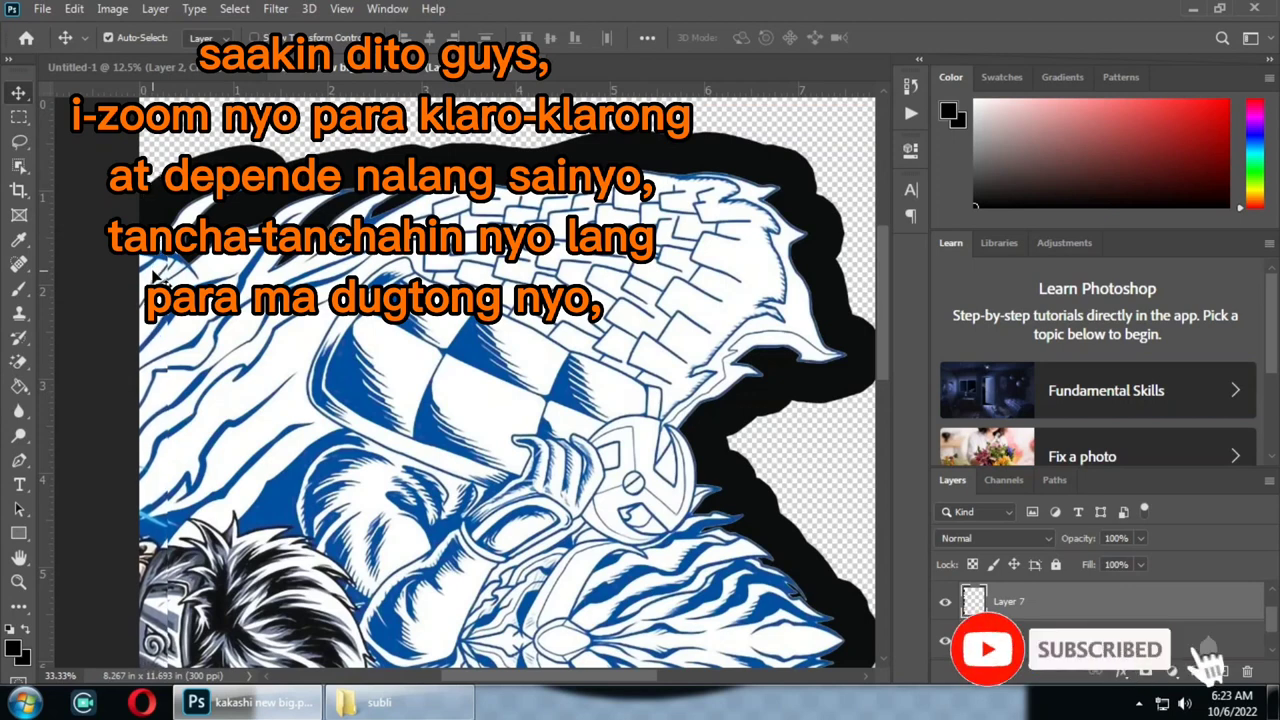
key("Right")
key("Right")
key("Right")
key("Right")
key("Right")
key("Right")
key("Right")
key("Right")
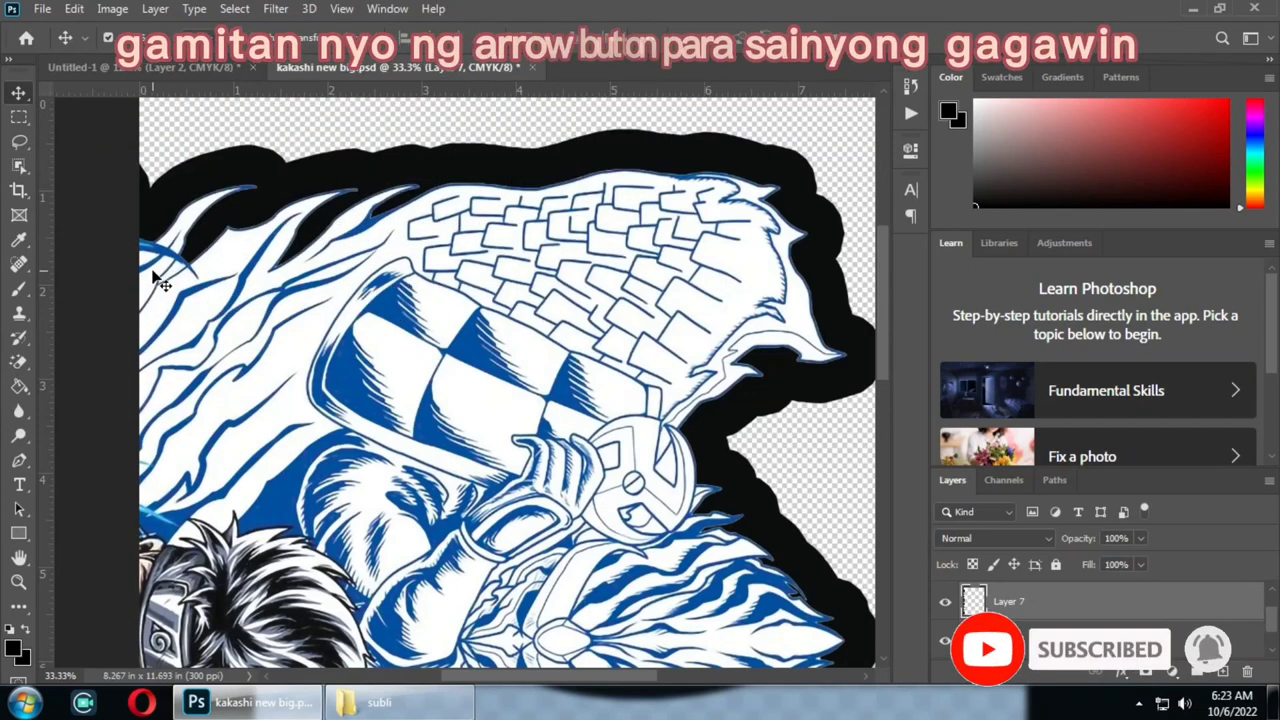
key("Right")
key("Right")
key("Right")
key("Right")
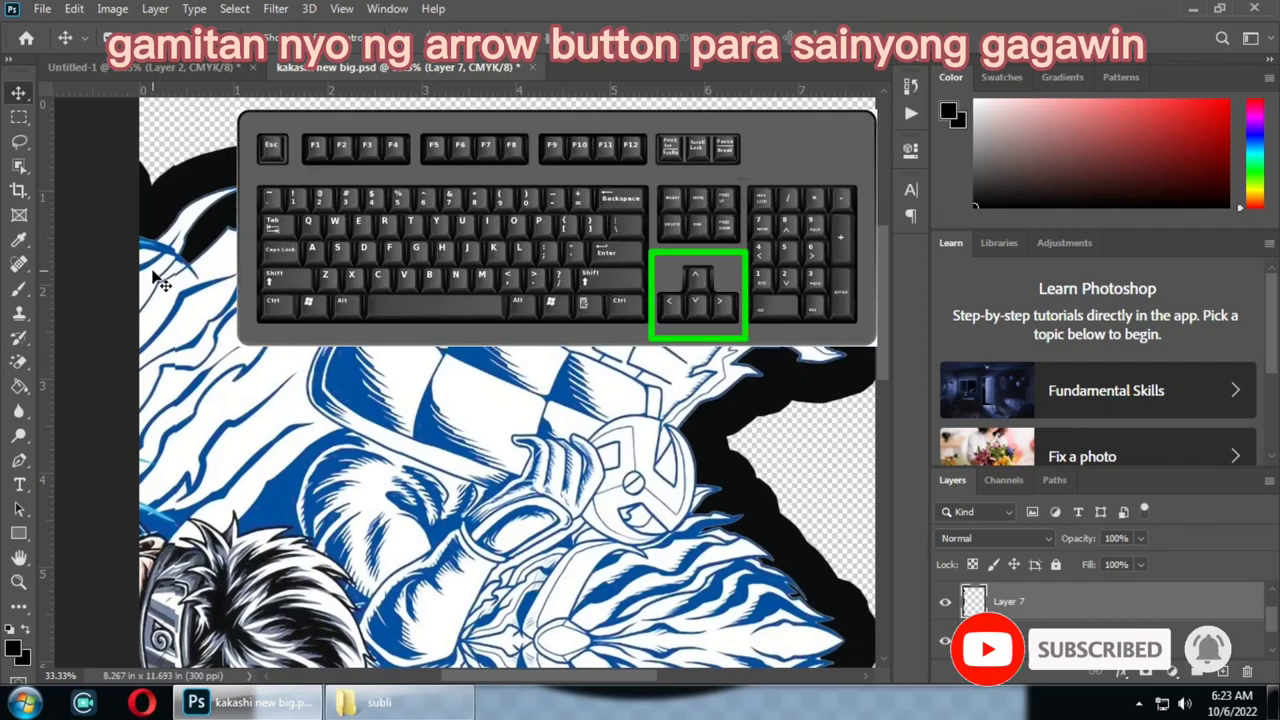
key("Right")
key("Right")
key("Right")
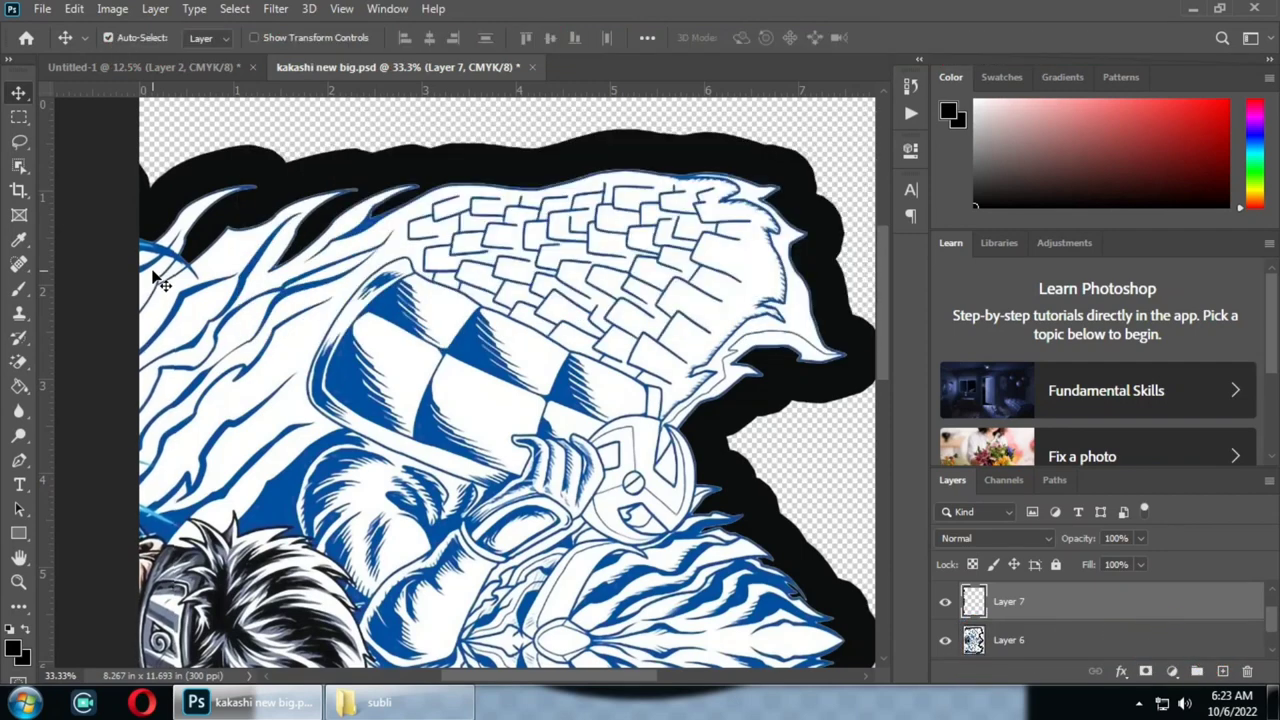
- Examine the seam between Layer 6 and Layer 7 up close along the flames, hair and headband
key("z")
left_click(153, 275)
left_click(153, 272)
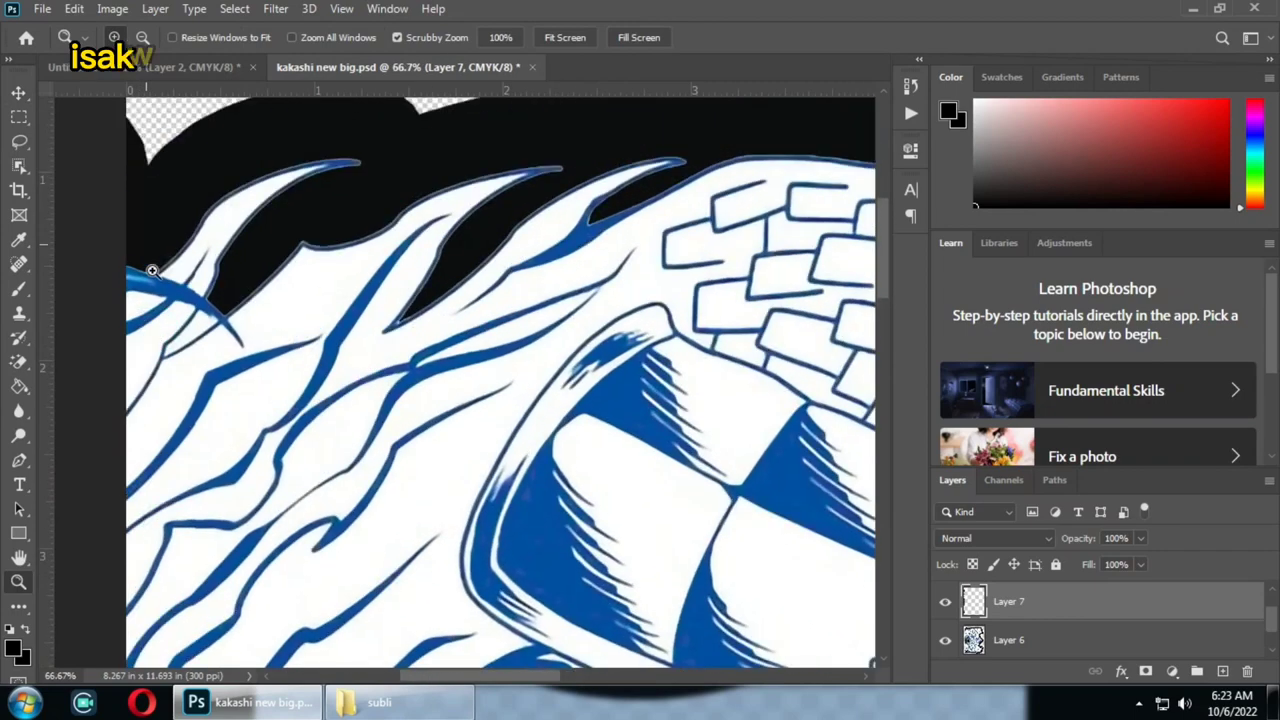
scroll(153, 270, "up", 2)
scroll(153, 270, "down", 5)
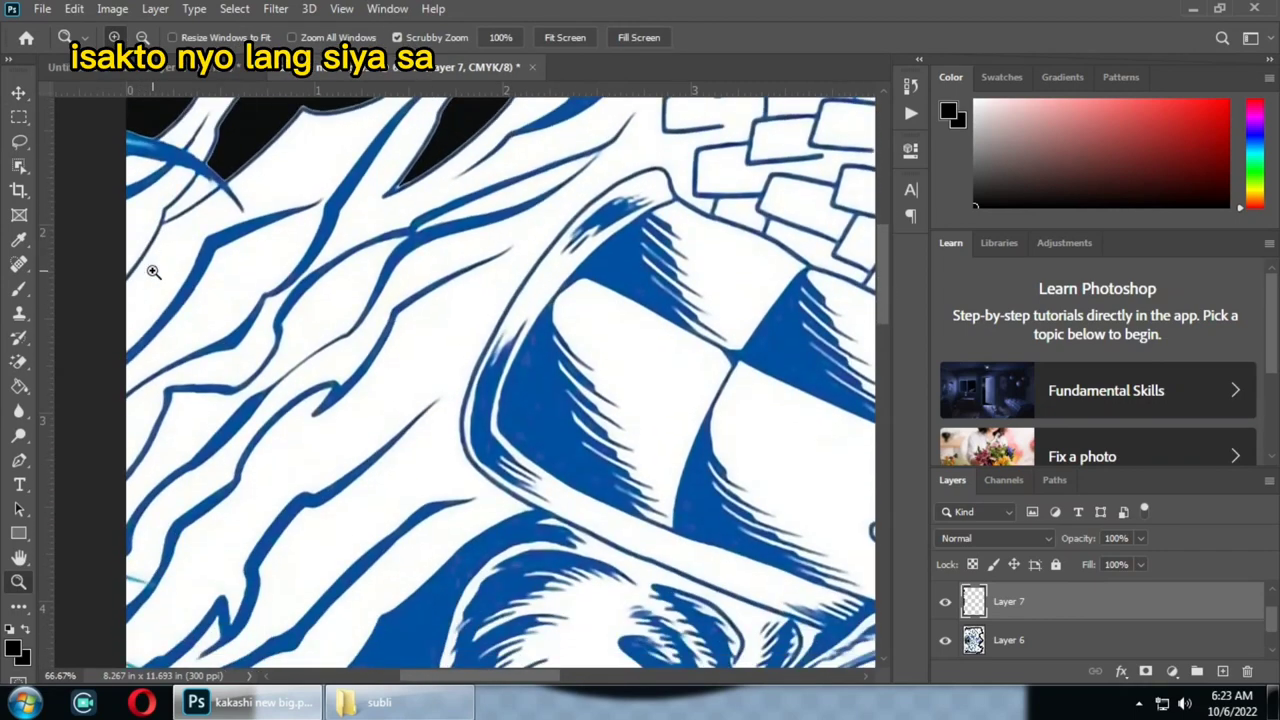
left_click(153, 271)
scroll(153, 271, "down", 5)
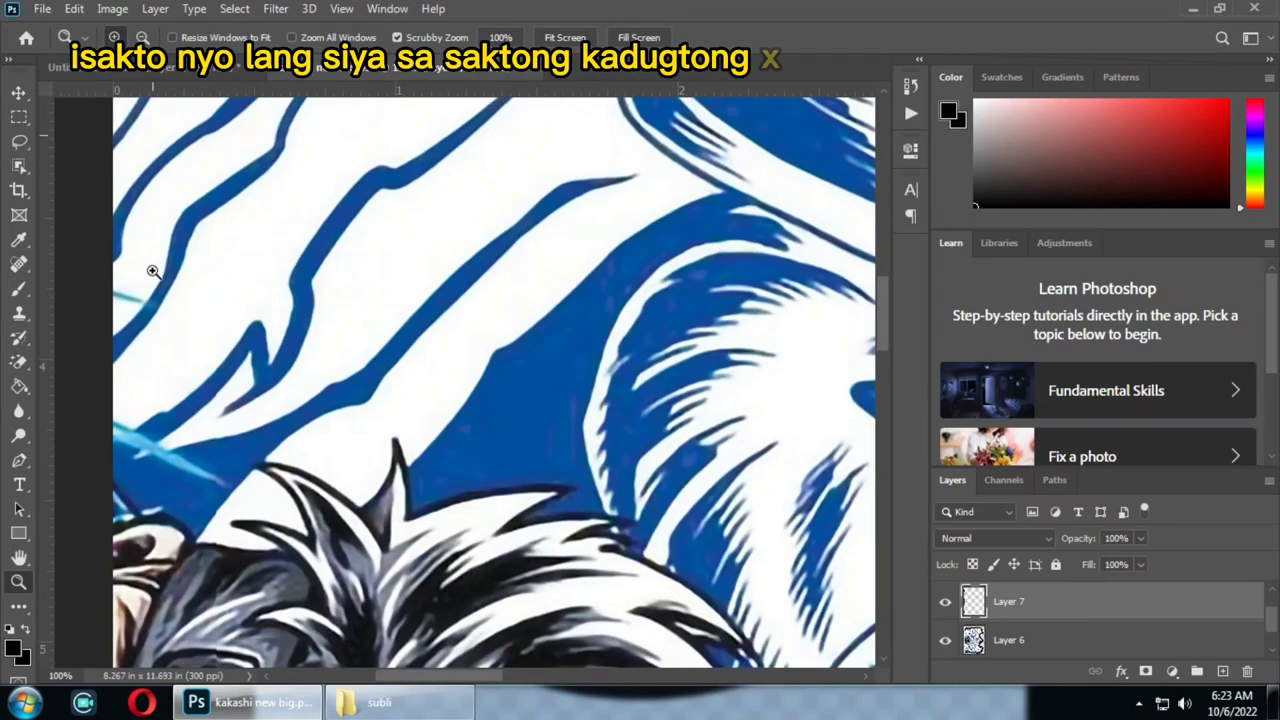
scroll(153, 271, "down", 7)
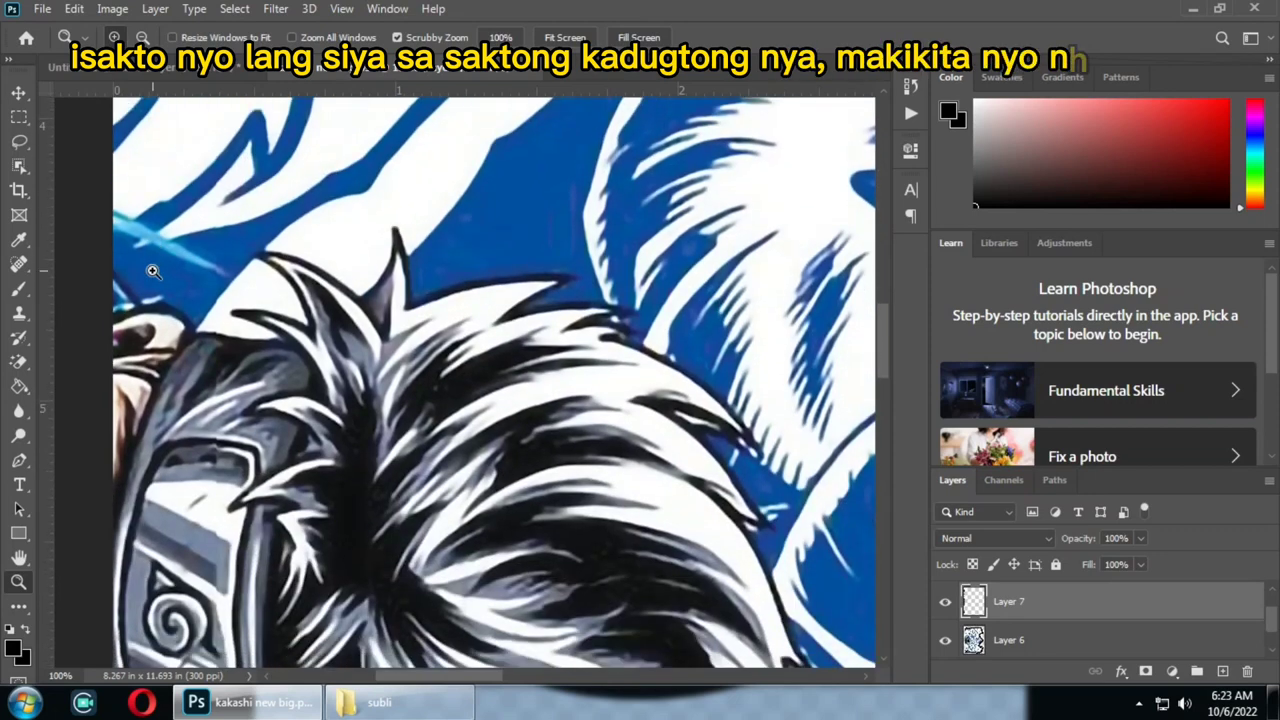
scroll(150, 268, "up", 1)
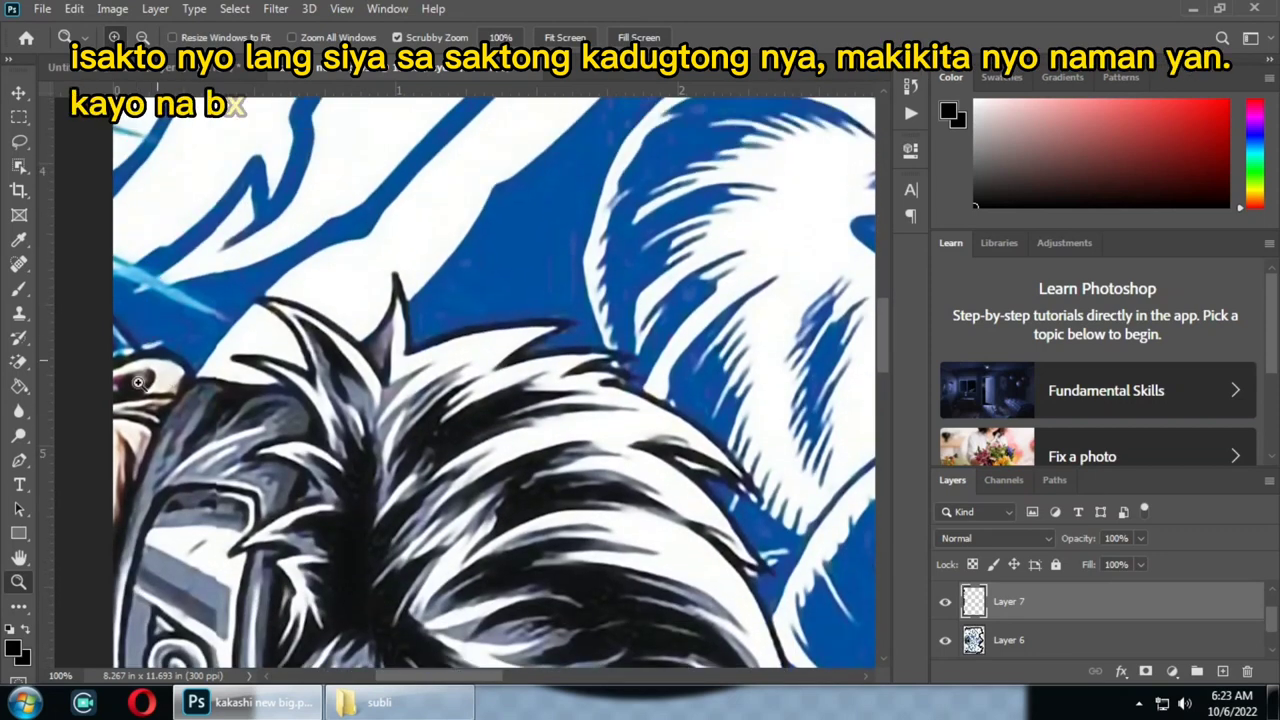
key("v")
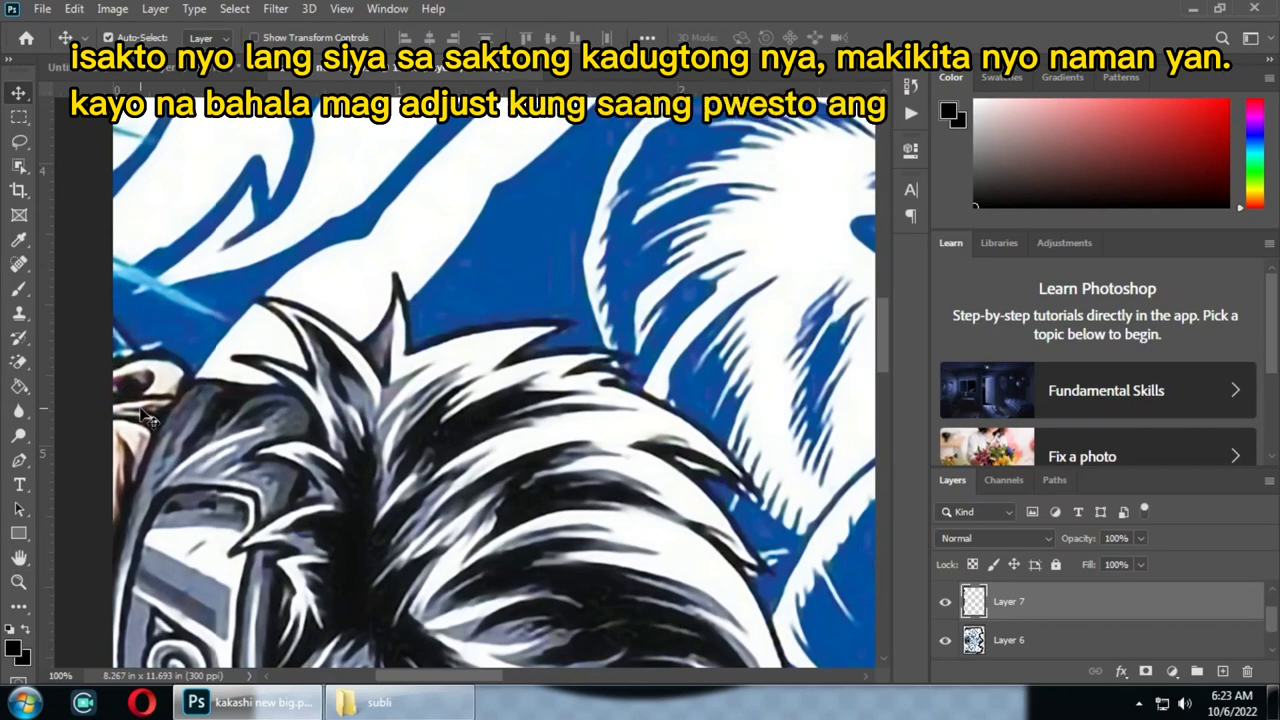
scroll(148, 418, "down", 2)
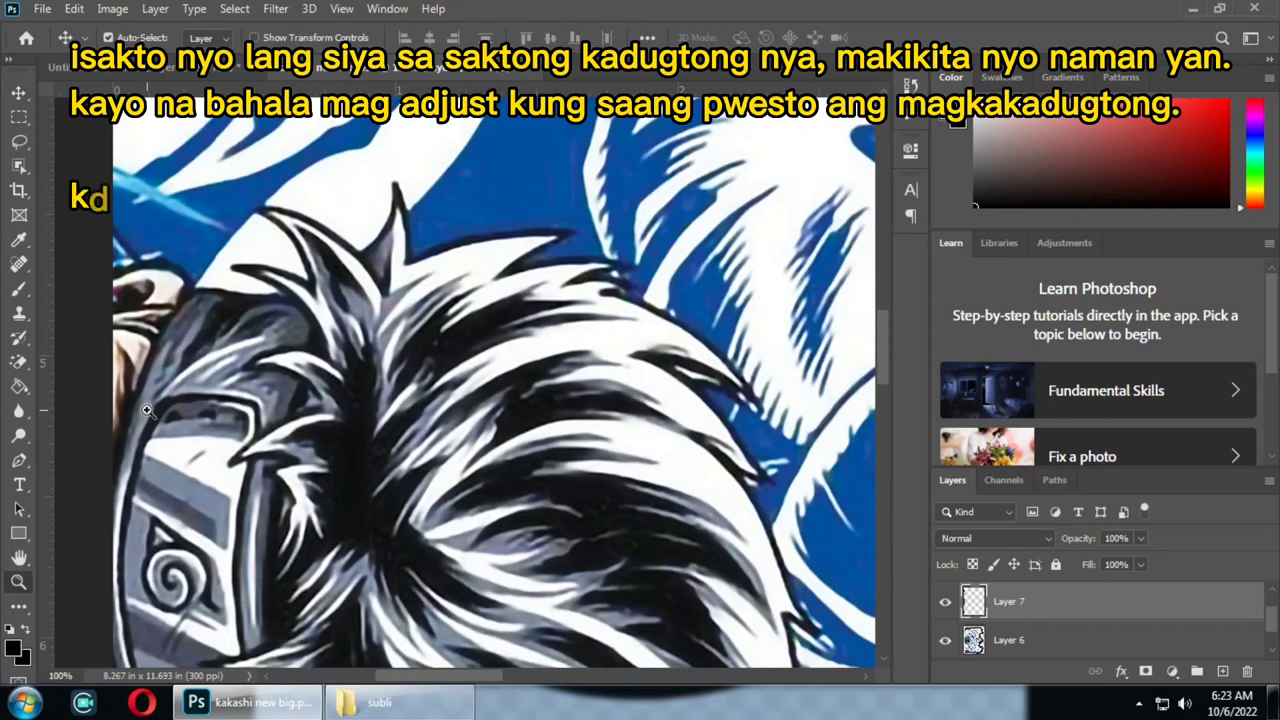
key("z")
left_click(146, 410)
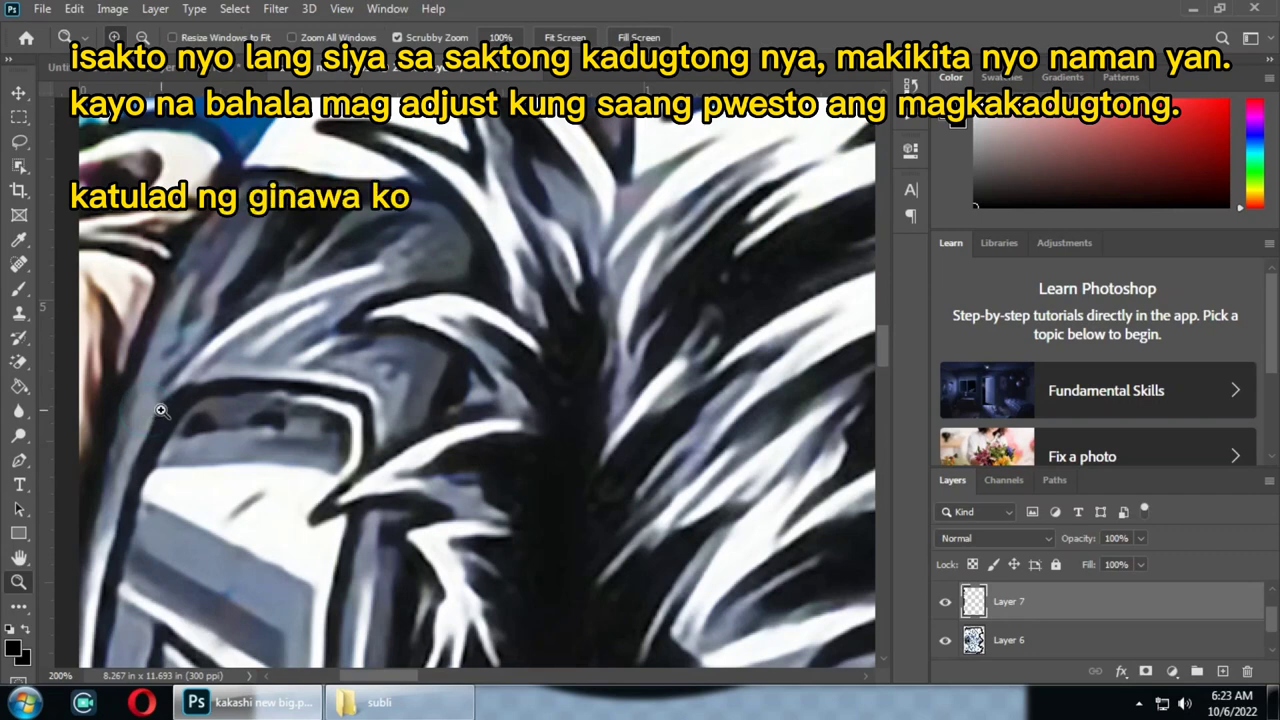
key("v")
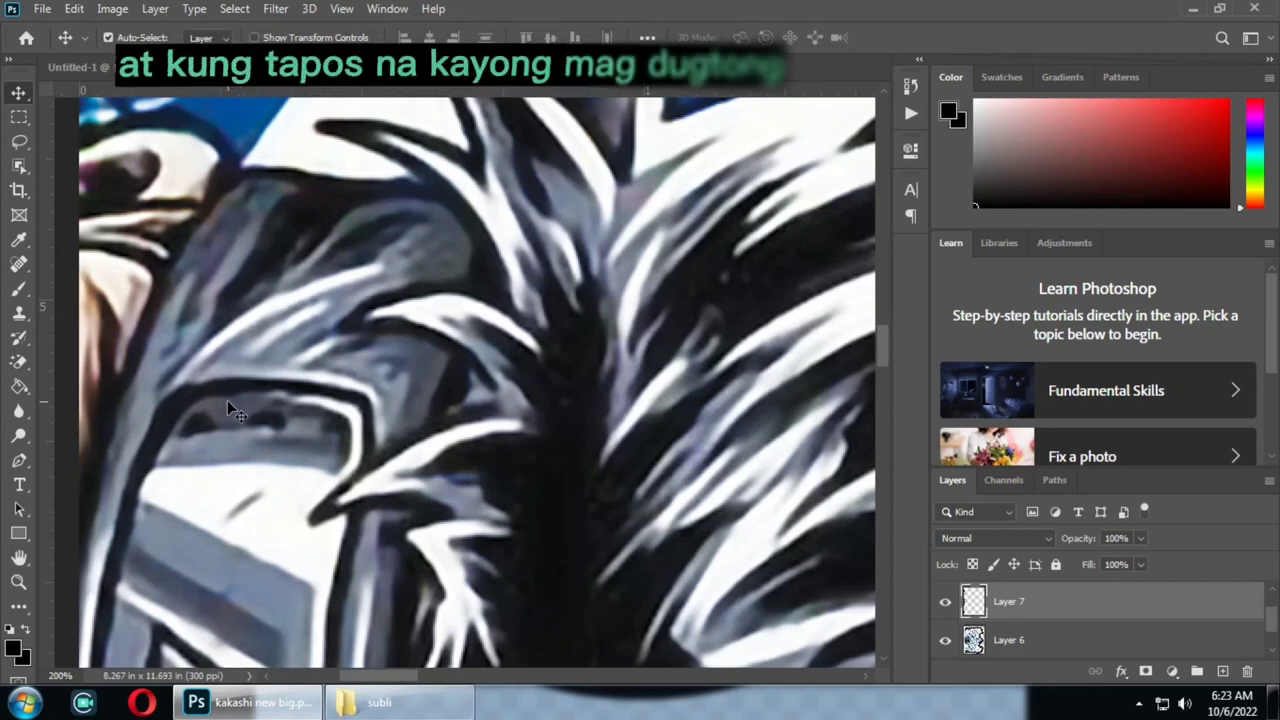
- Slide the lower-half piece on Layer 7 straight across onto the A4 page, keeping its vertical alignment with Layer 6
key("z")
left_click(228, 401, "alt")
left_click(228, 401, "alt")
left_click(228, 401, "alt")
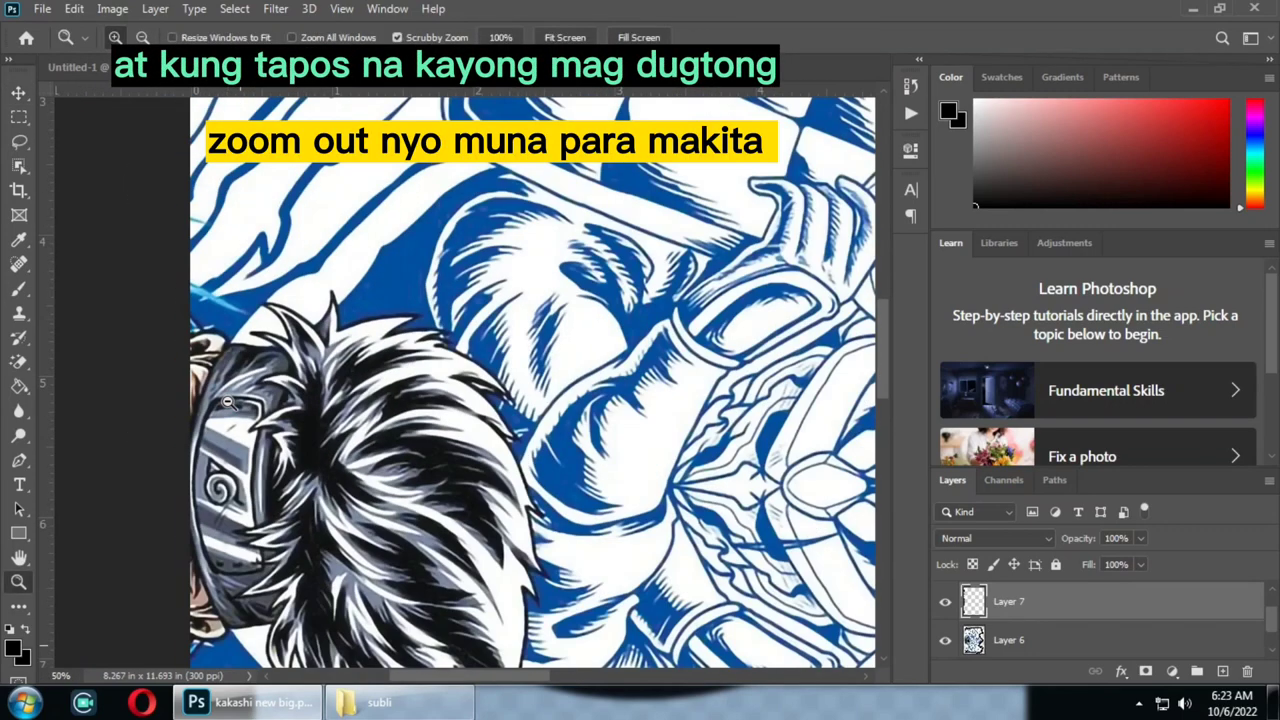
left_click(228, 401, "alt")
left_click(228, 401, "alt")
left_click(228, 401, "alt")
left_click(566, 421, "alt")
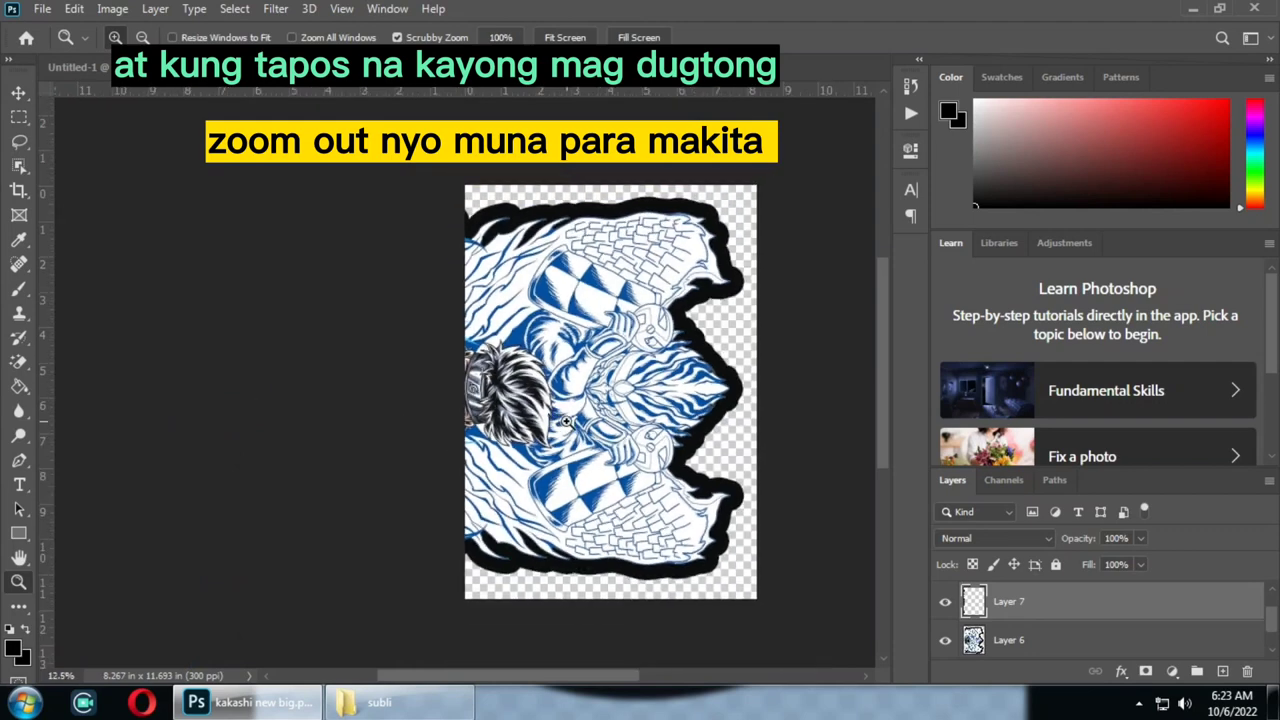
key("v")
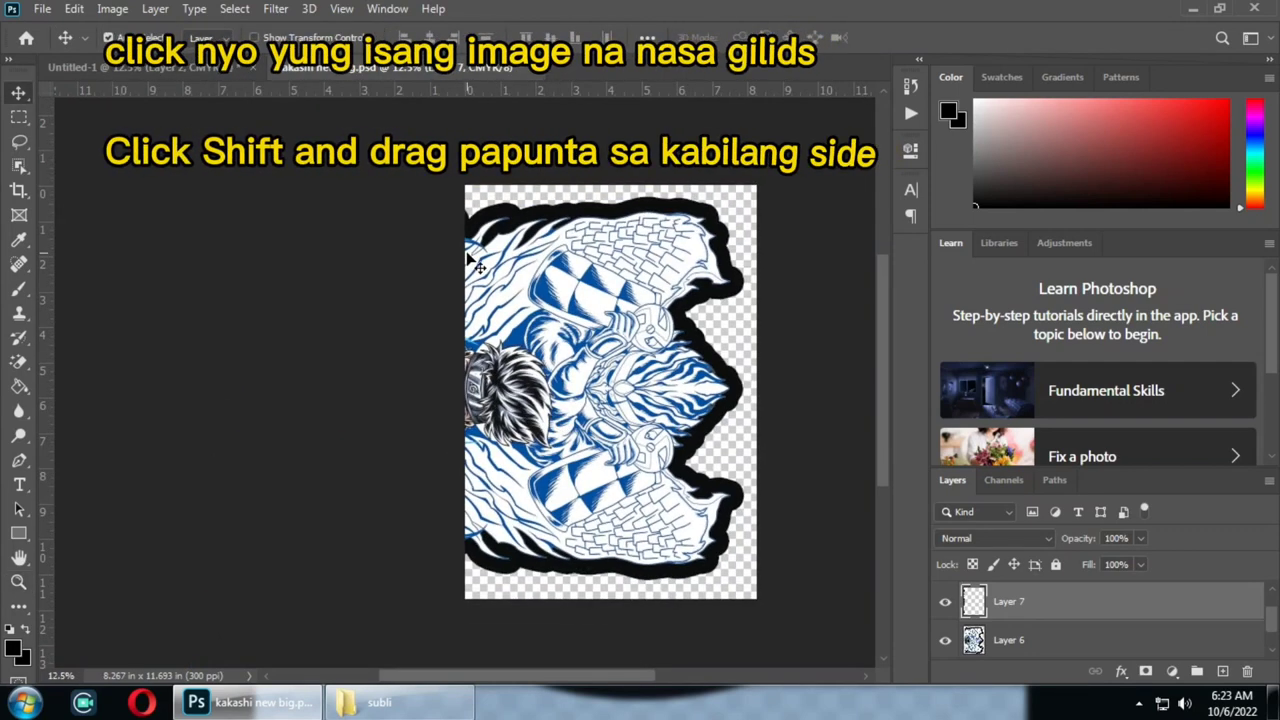
left_click(467, 256)
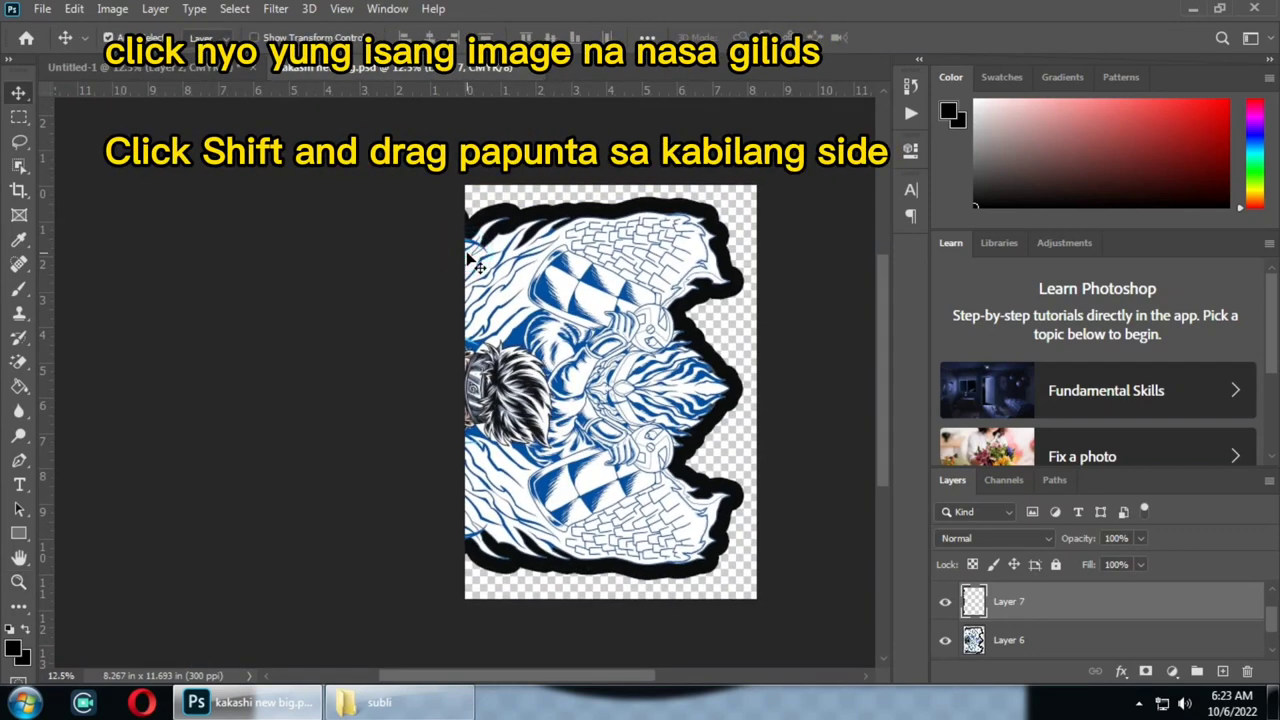
left_click_drag(467, 256, 750, 326)
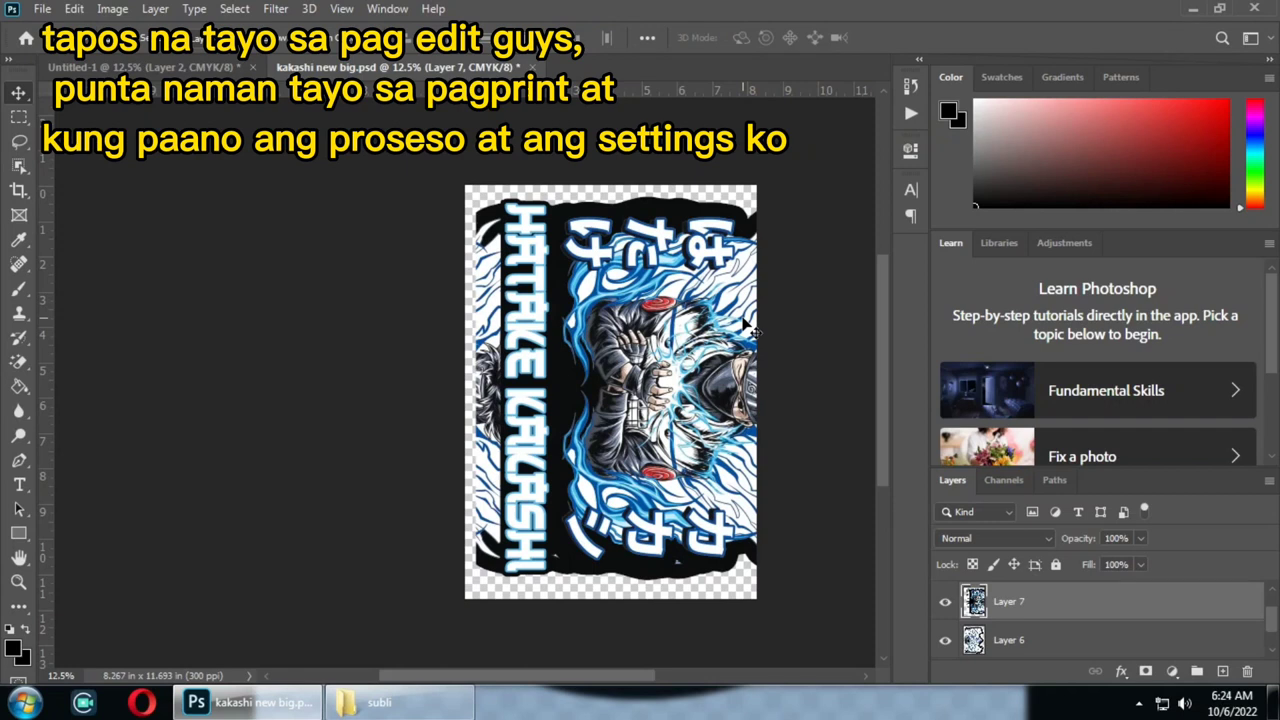
- Preview the design with the white background Layer 0 shown, and hide that layer again
scroll(1008, 587, "up", 1)
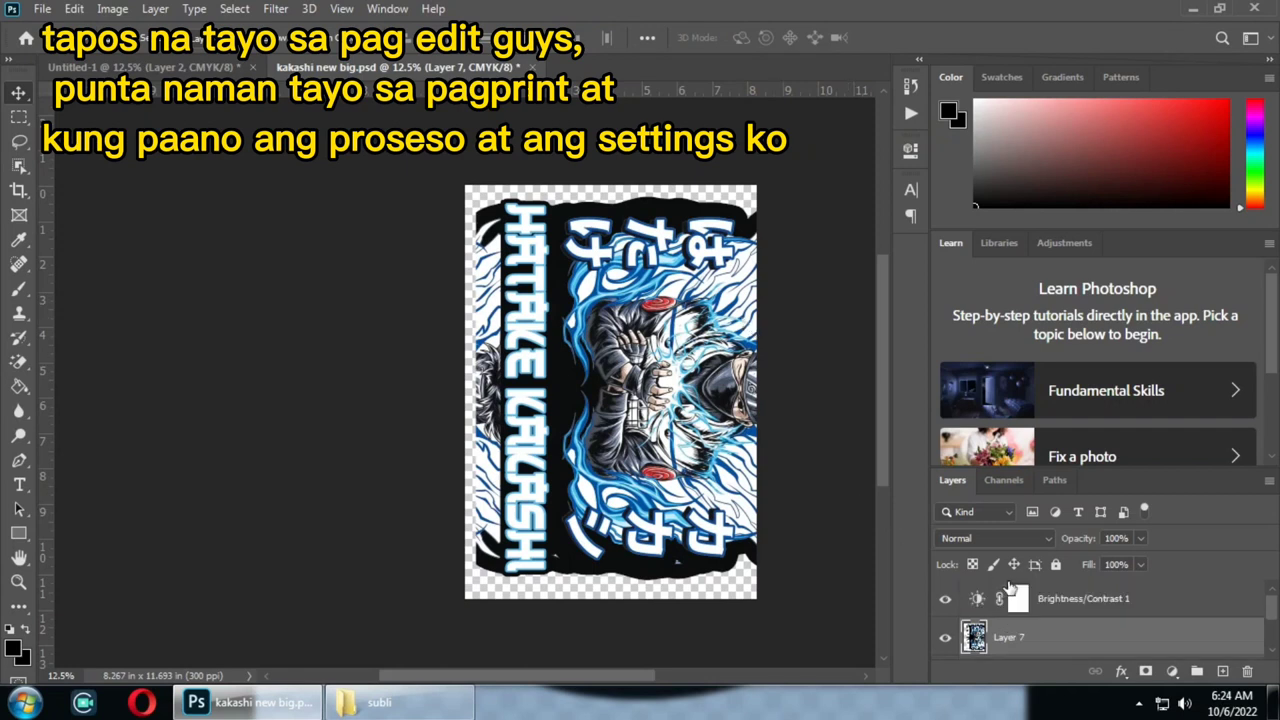
scroll(1008, 590, "down", 2)
scroll(957, 614, "up", 1)
scroll(955, 618, "down", 2)
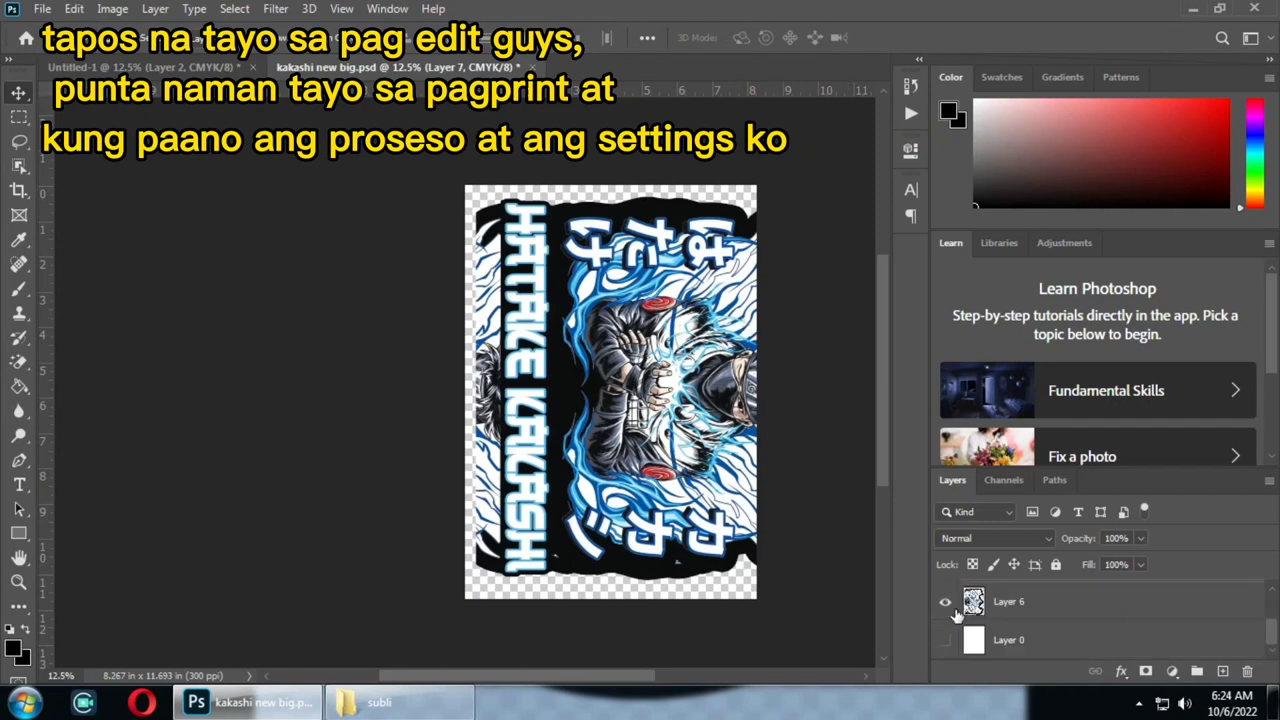
left_click(943, 638)
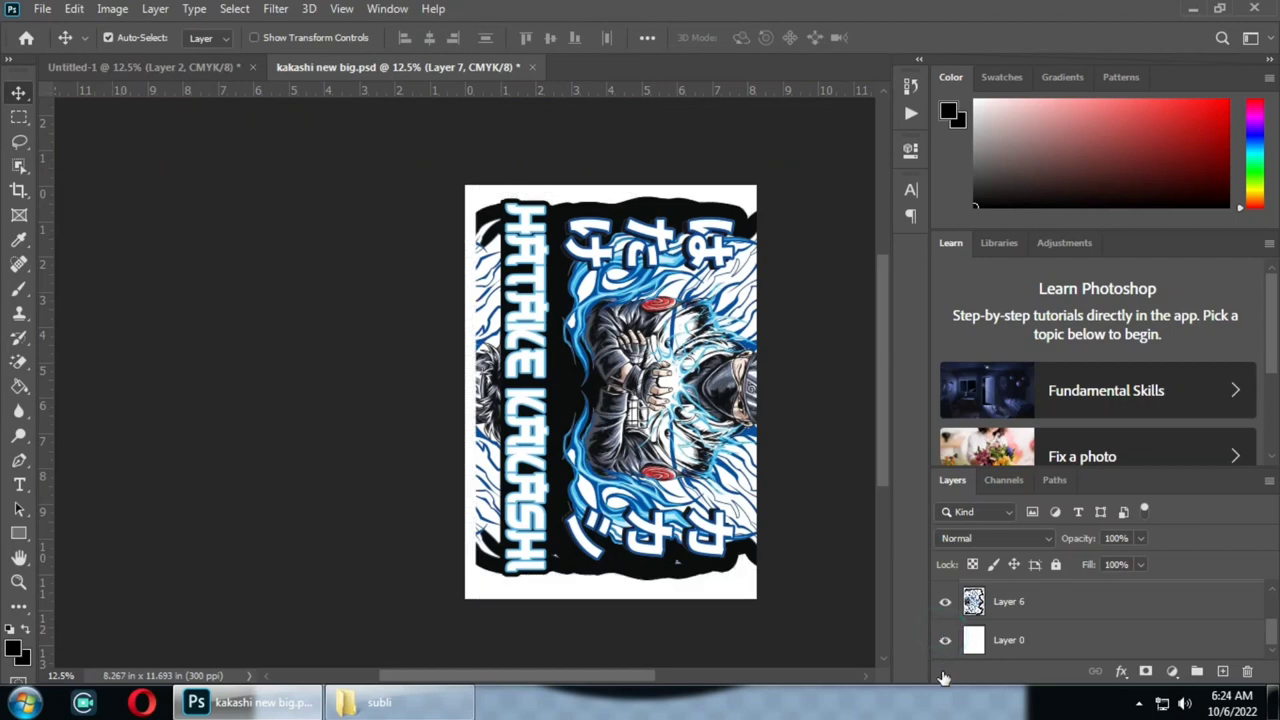
left_click(945, 645)
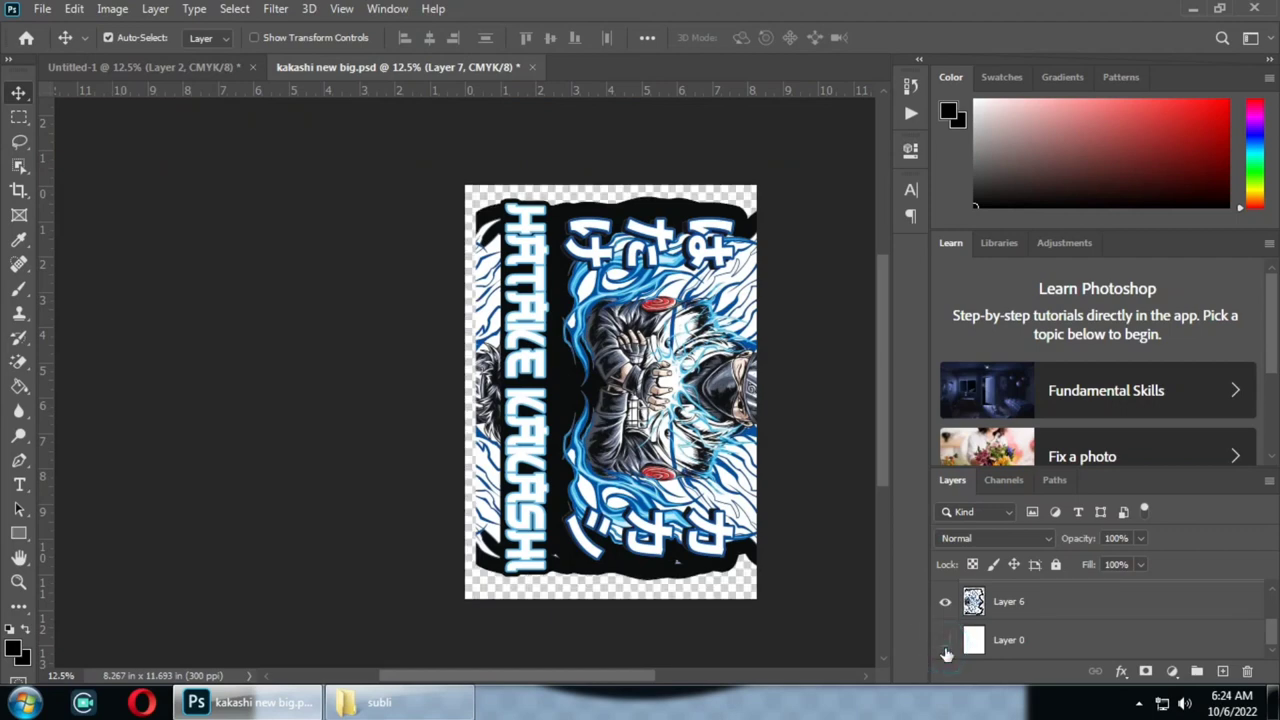
- Hide Layer 7 to leave only the upper-half piece on the page for printing
scroll(946, 650, "up", 2)
scroll(945, 645, "down", 1)
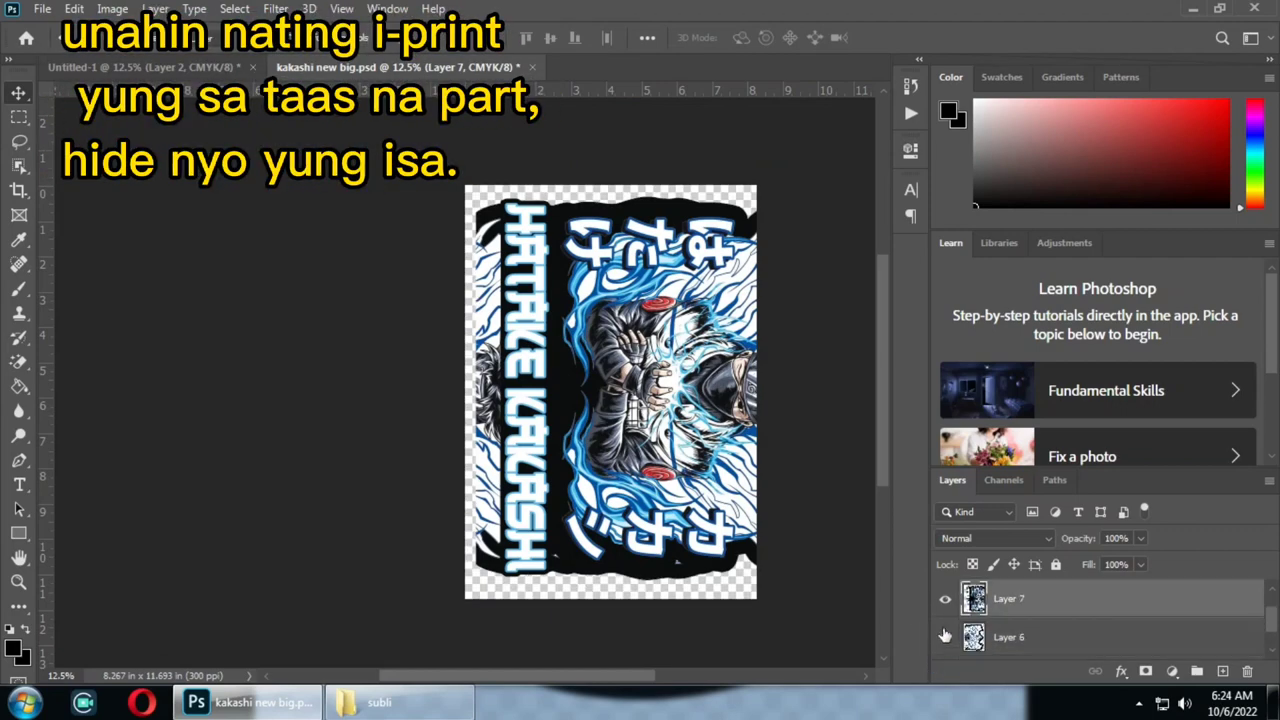
left_click(945, 597)
scroll(945, 600, "up", 1)
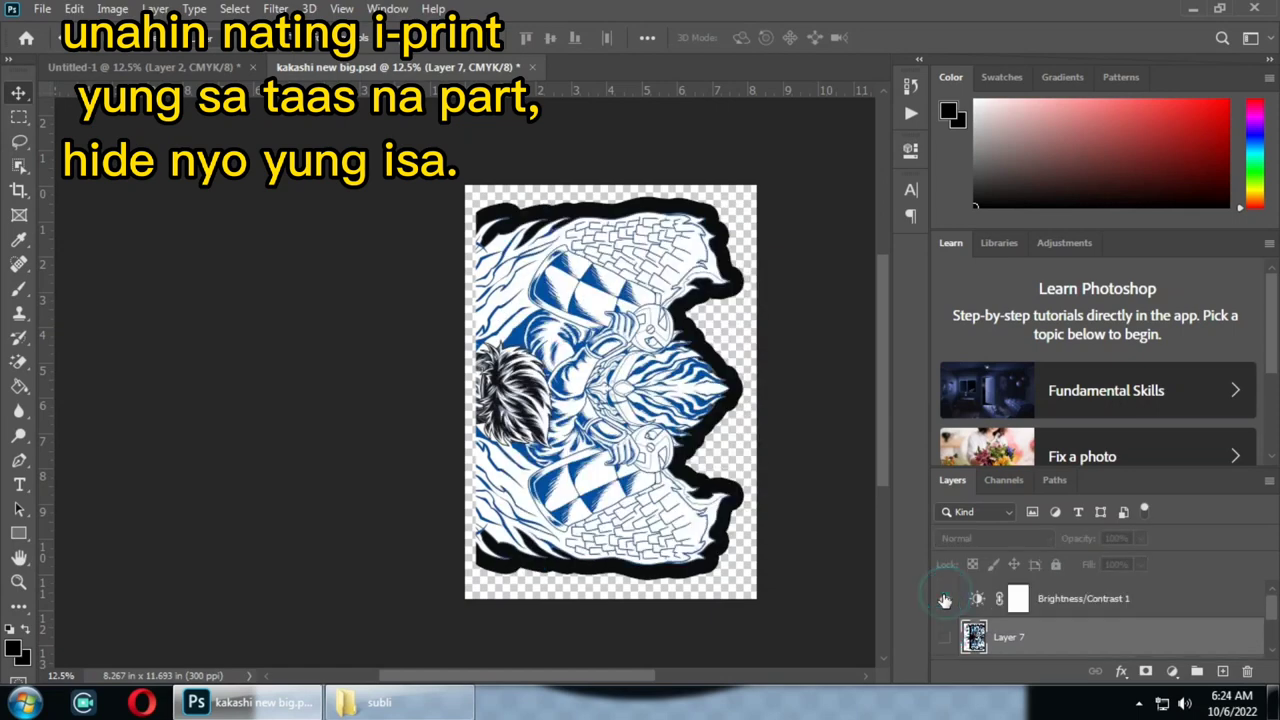
- Open the SUBLI EPSON L110 printer's properties for the upper-half piece and keep the document size at A4 210 x 297 mm
scroll(857, 157, "up", 1)
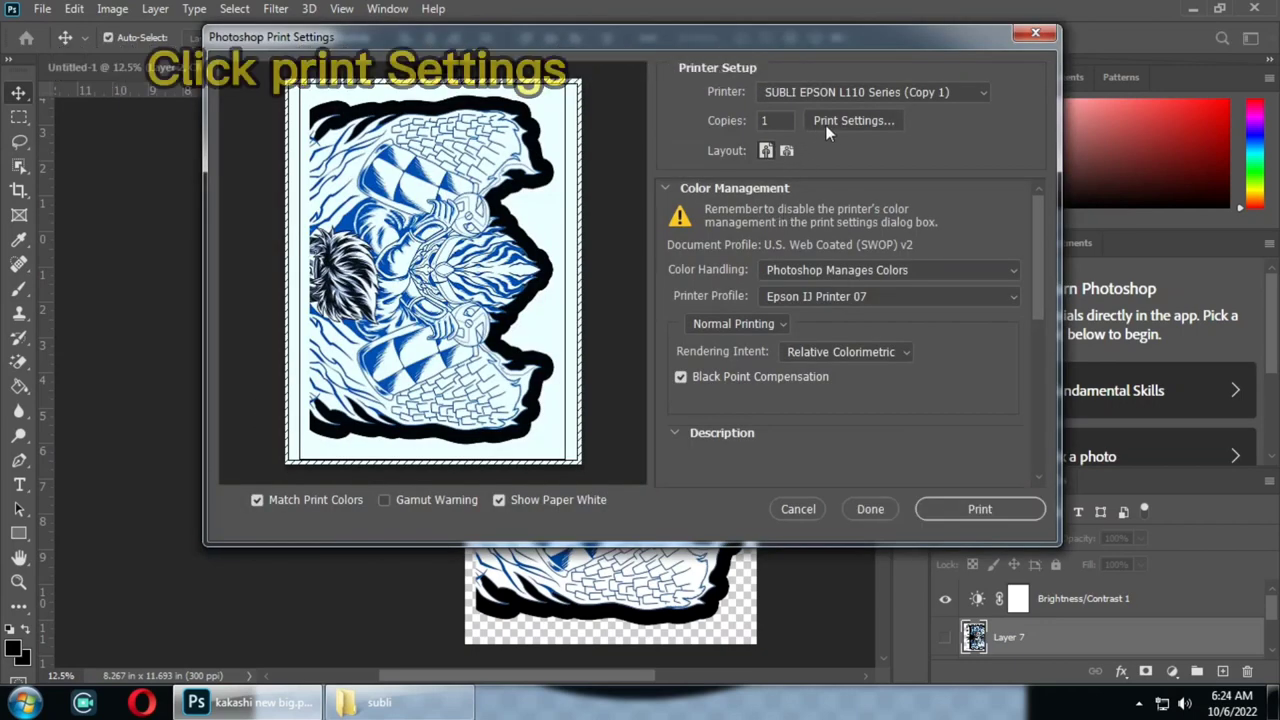
left_click(825, 124)
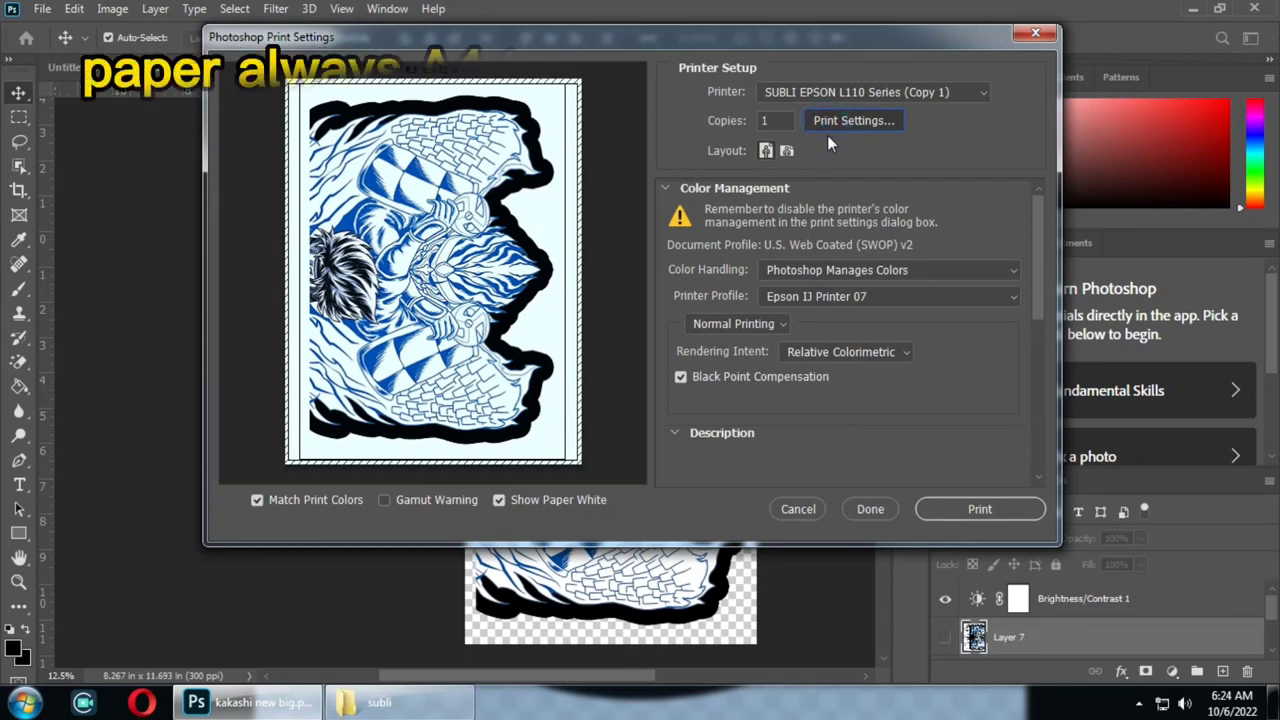
left_click(827, 135)
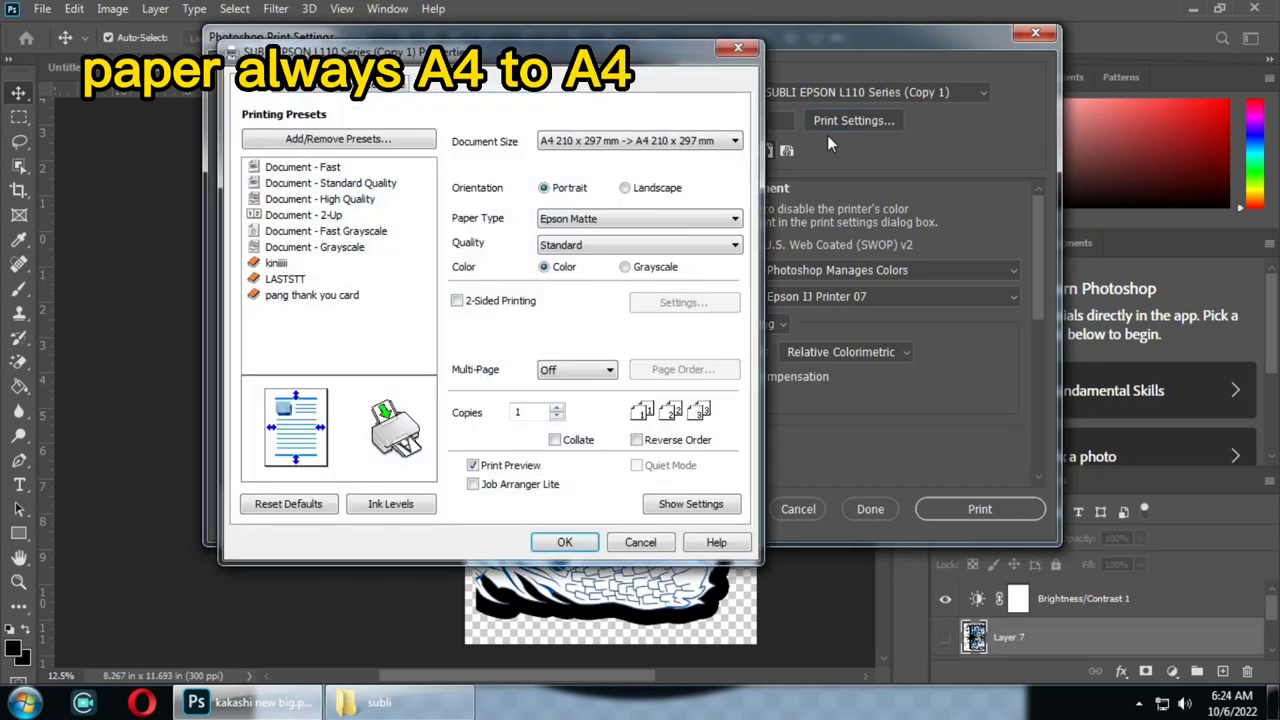
left_click(620, 141)
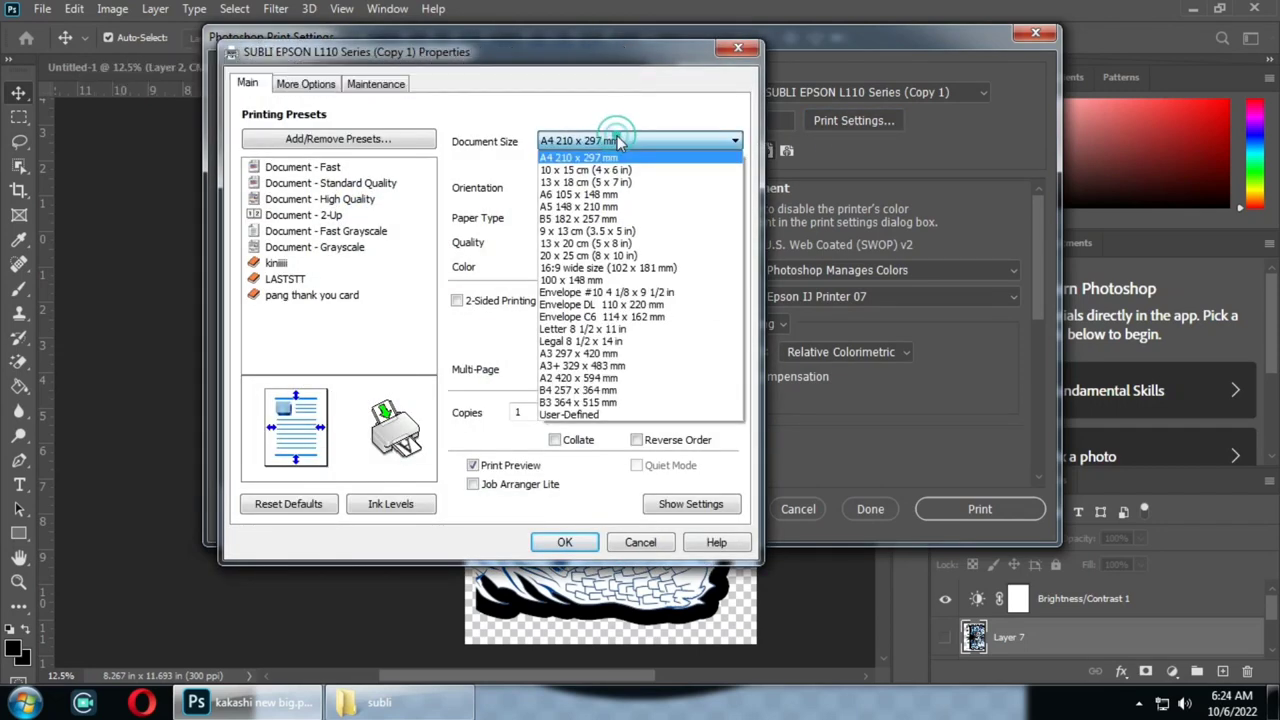
left_click(625, 141)
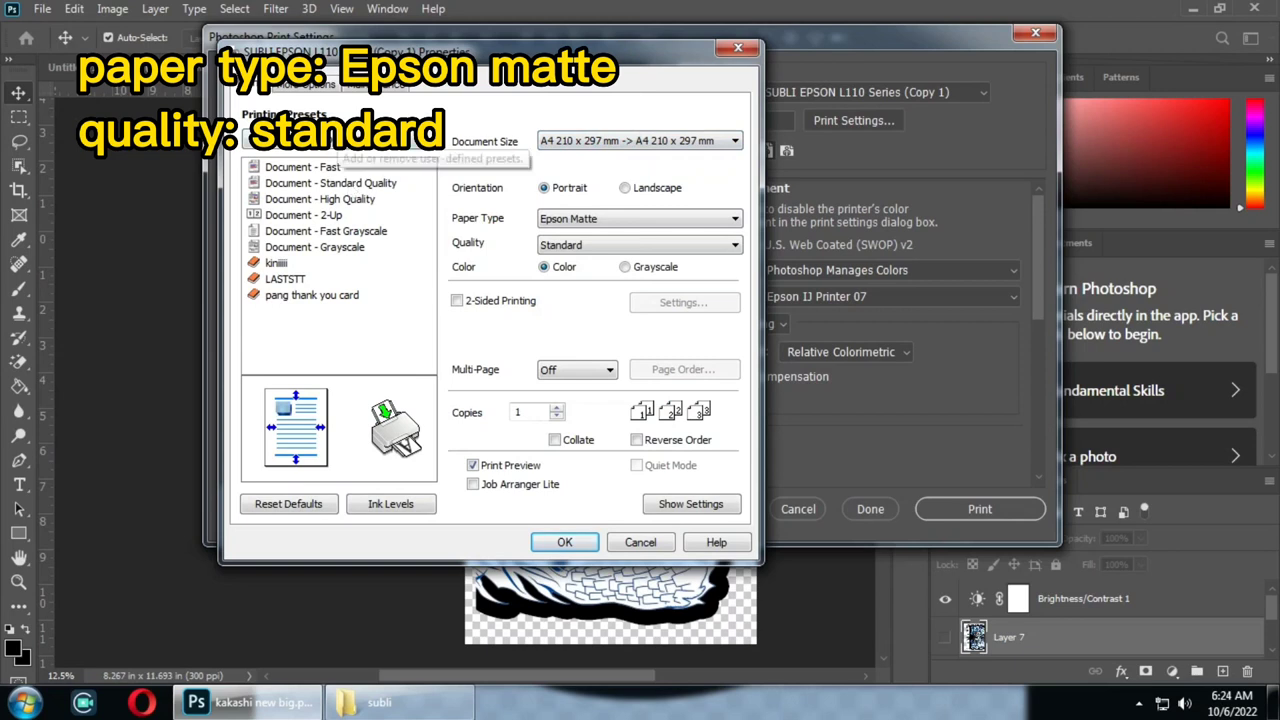
- Choose Epson Matte as the paper type and Standard as the print quality
left_click(600, 220)
left_click(598, 228)
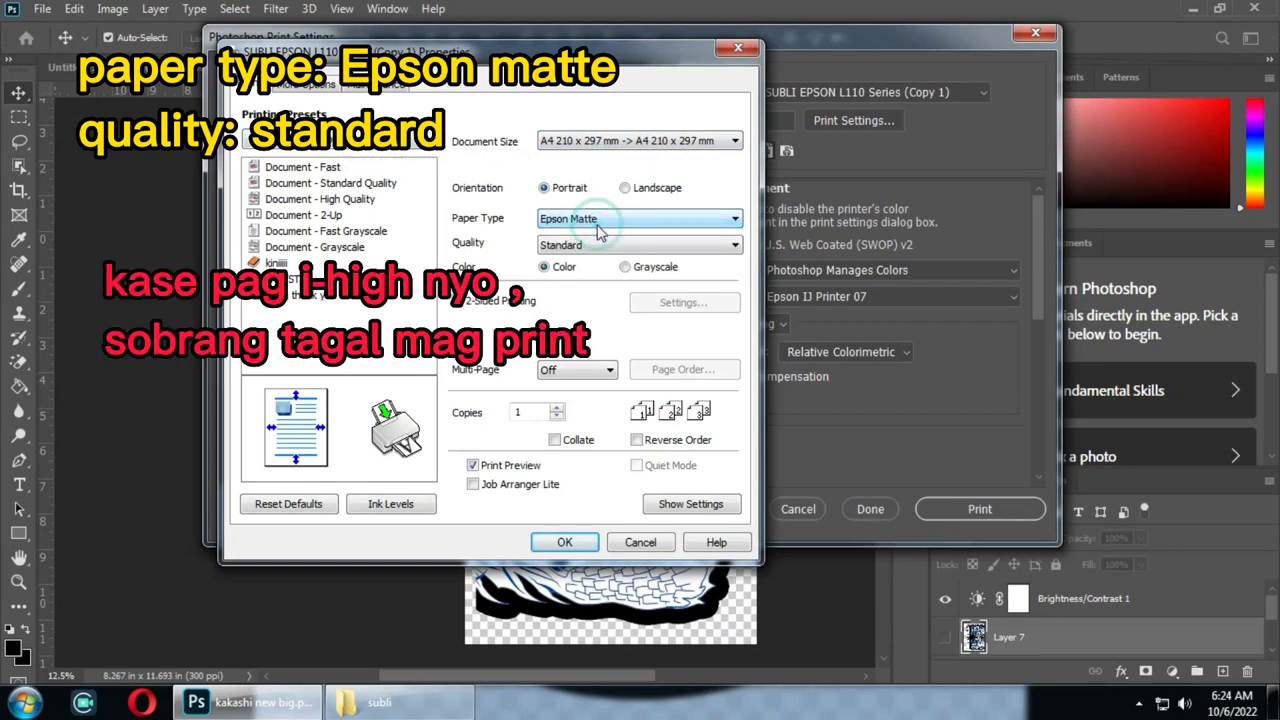
left_click(605, 247)
left_click(605, 245)
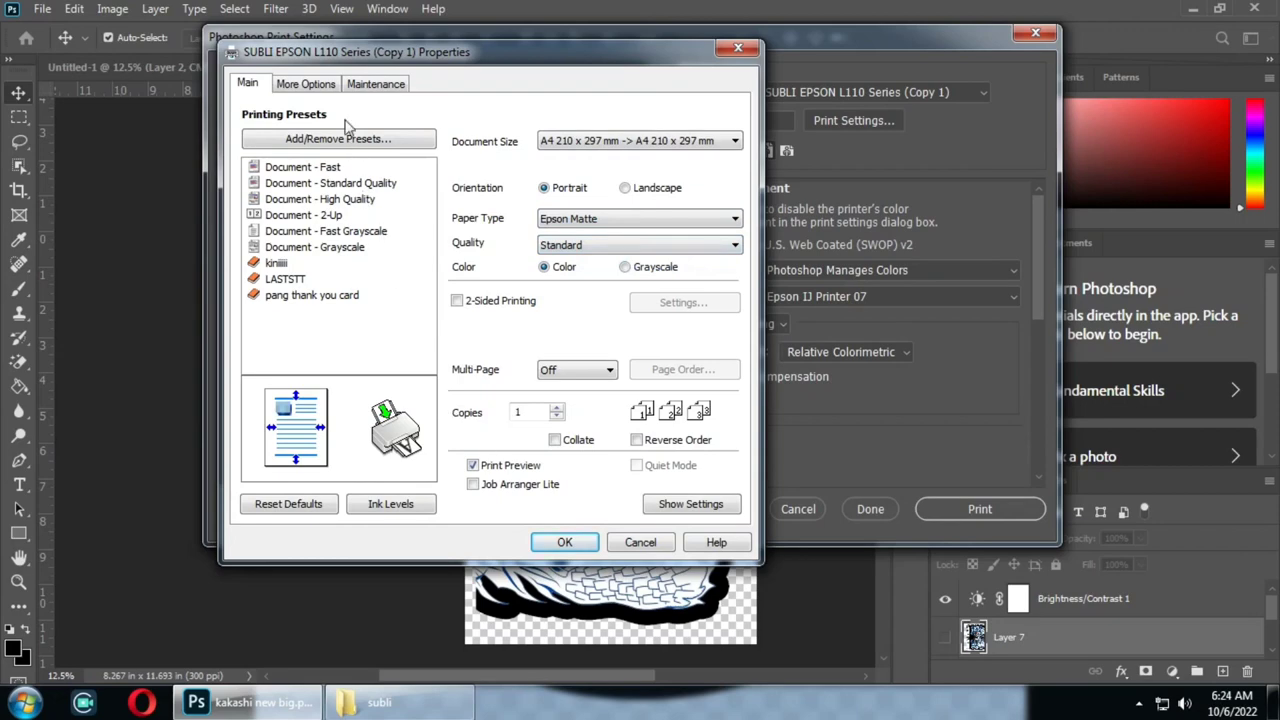
- In the printer's additional options, keep both the document size and the output paper at A4 210 x 297 mm
left_click(305, 84)
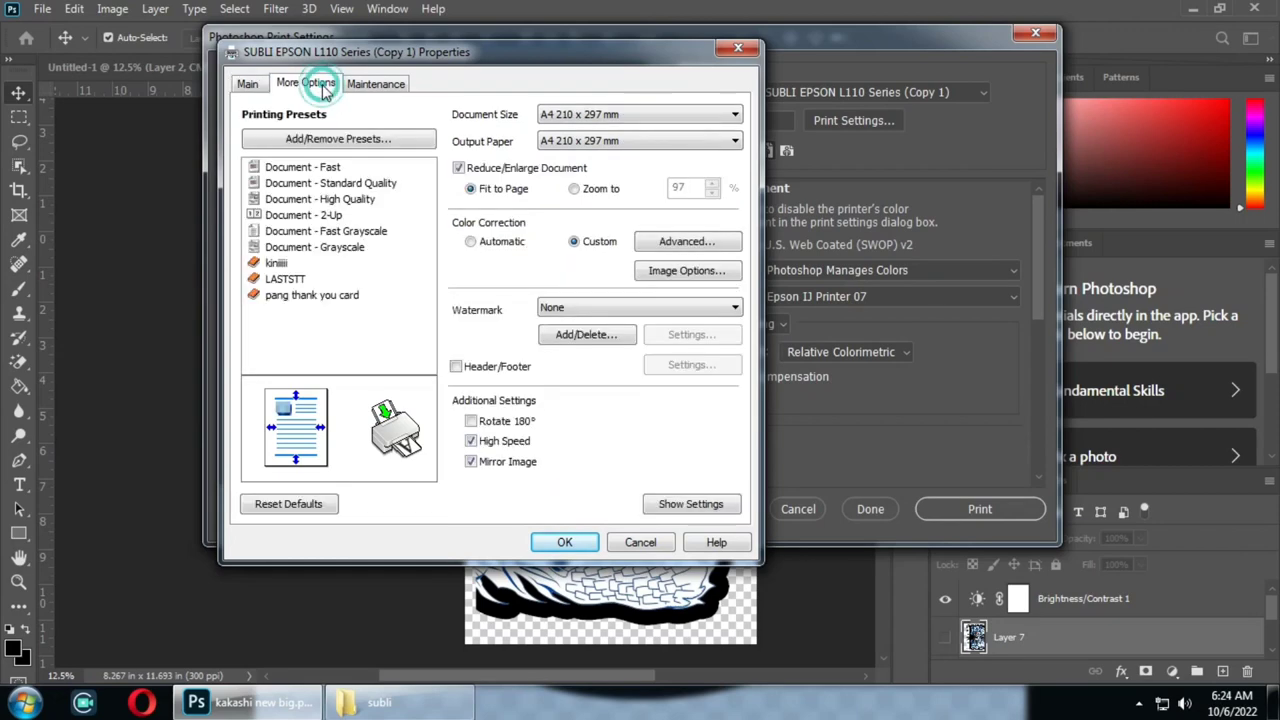
left_click(566, 116)
left_click(565, 116)
left_click(572, 142)
left_click(572, 145)
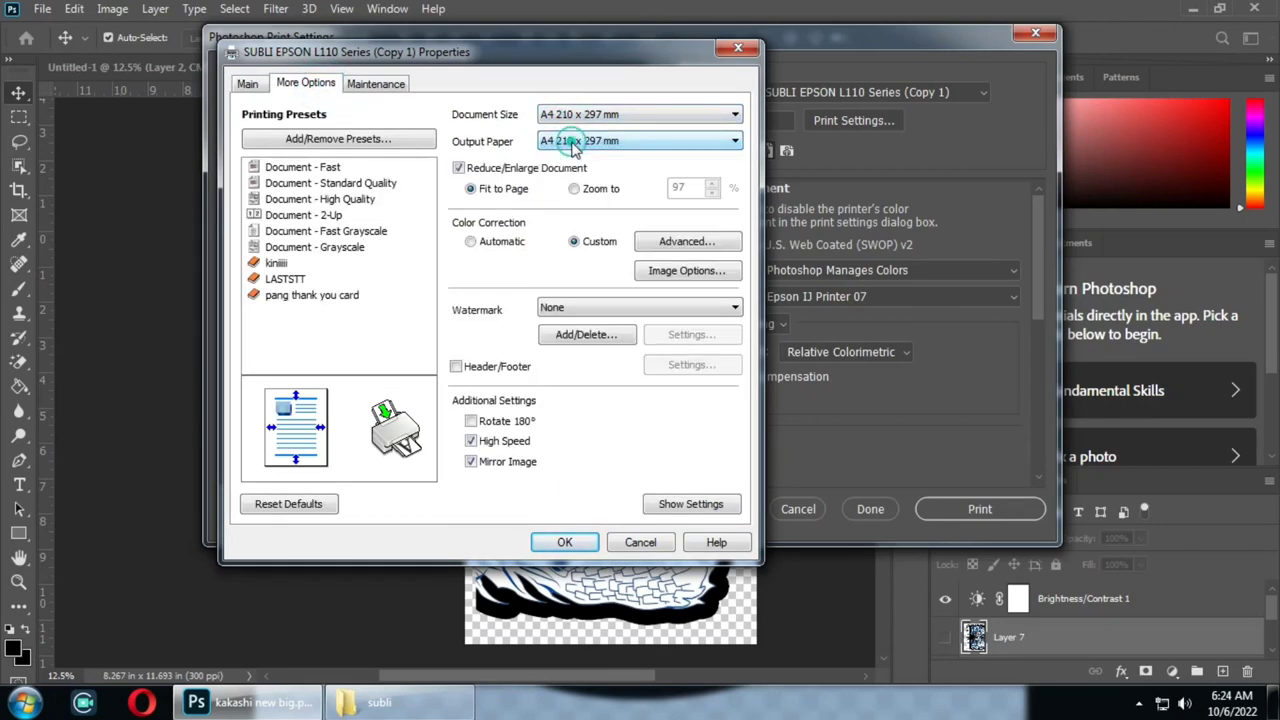
- Make sure Mirror Image is enabled, accept the printer properties and close the print settings
left_click(471, 462)
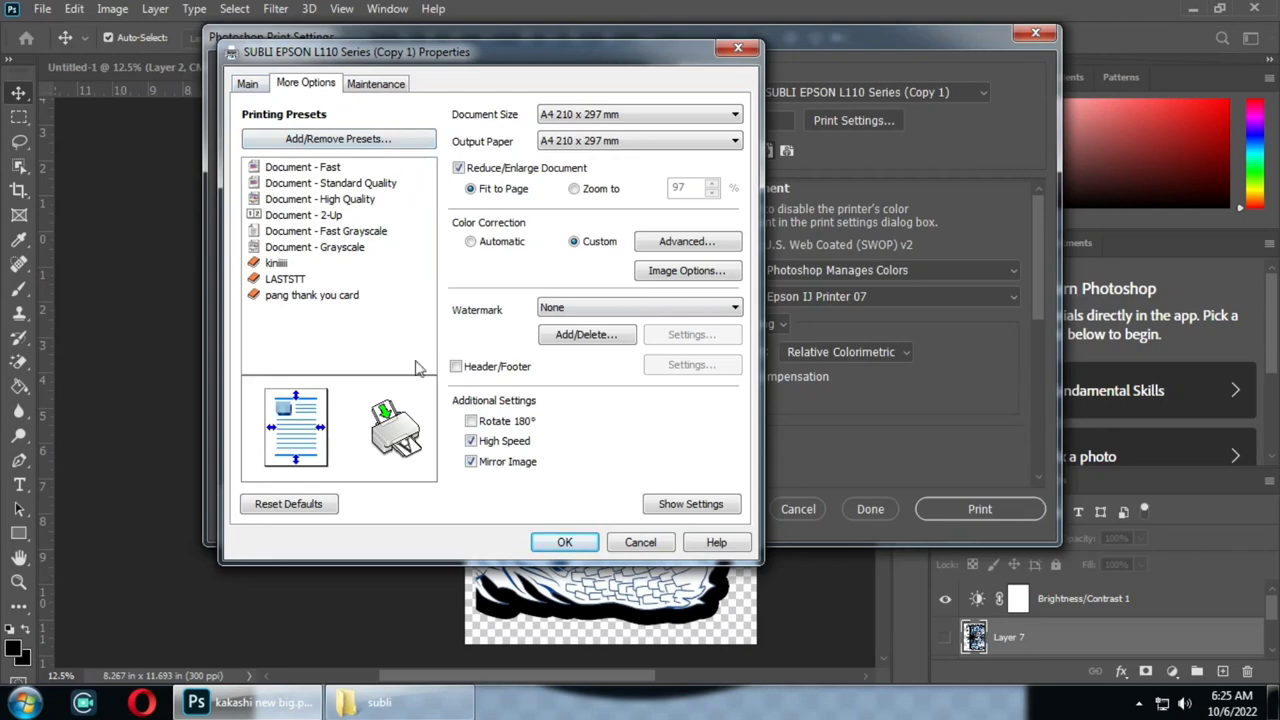
left_click(565, 543)
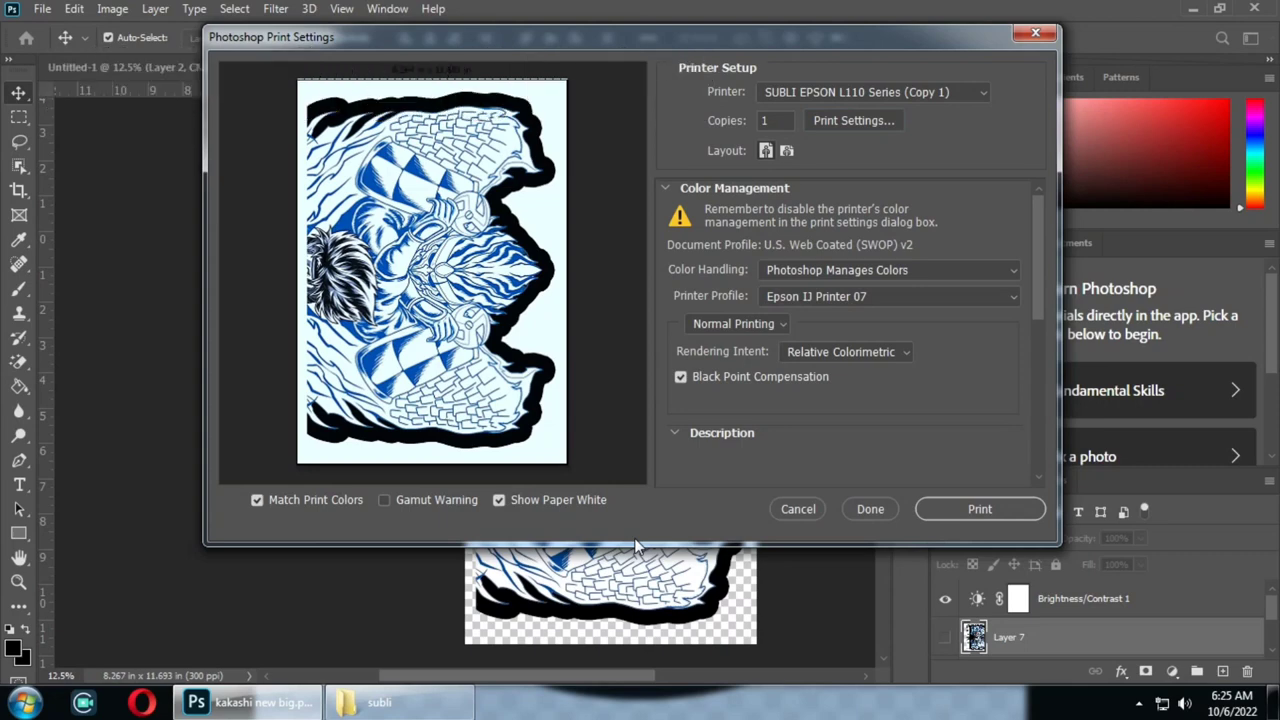
key("Escape")
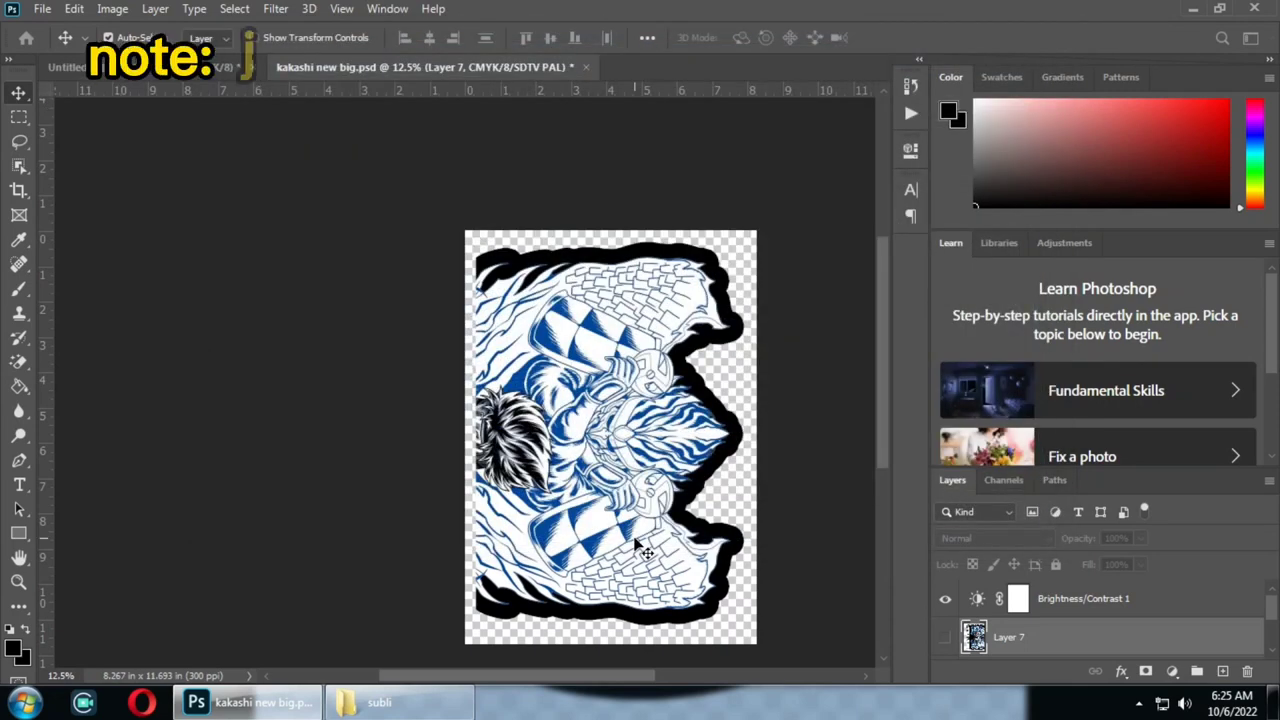